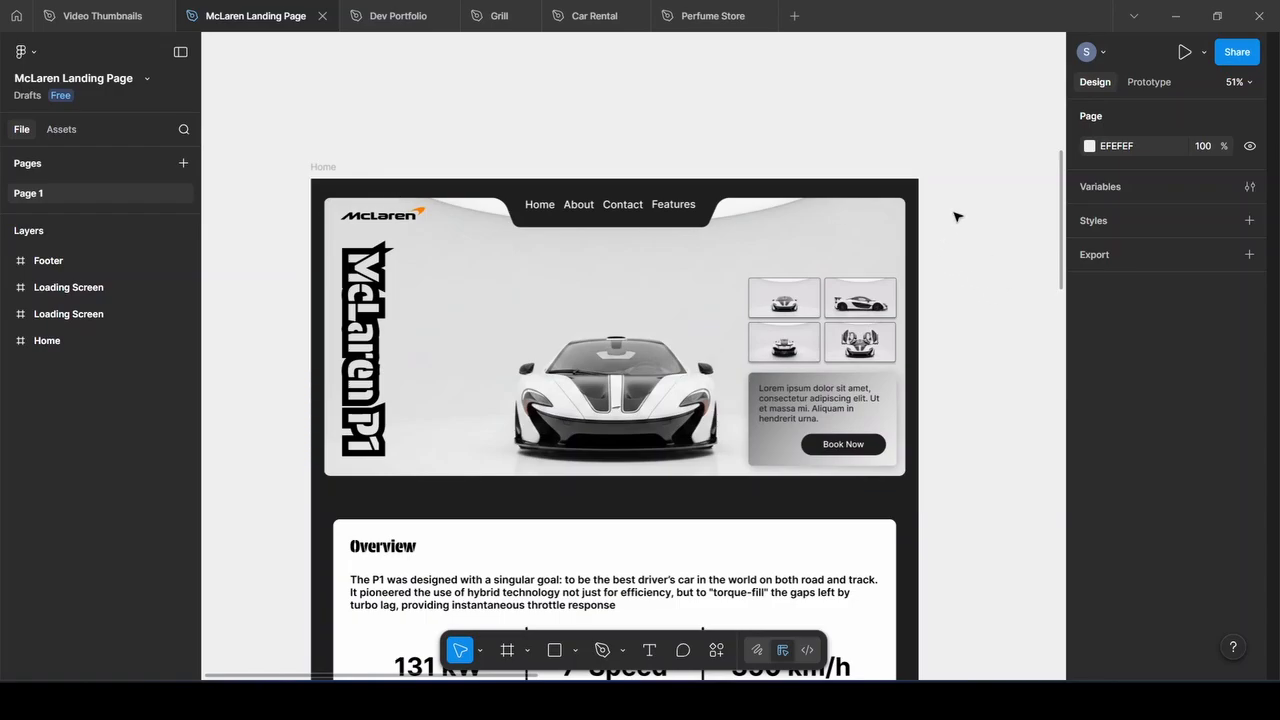
Scroll the prototype from the hero past the Overview specs and engine image to Interior
scroll(956, 216, "down", 1)
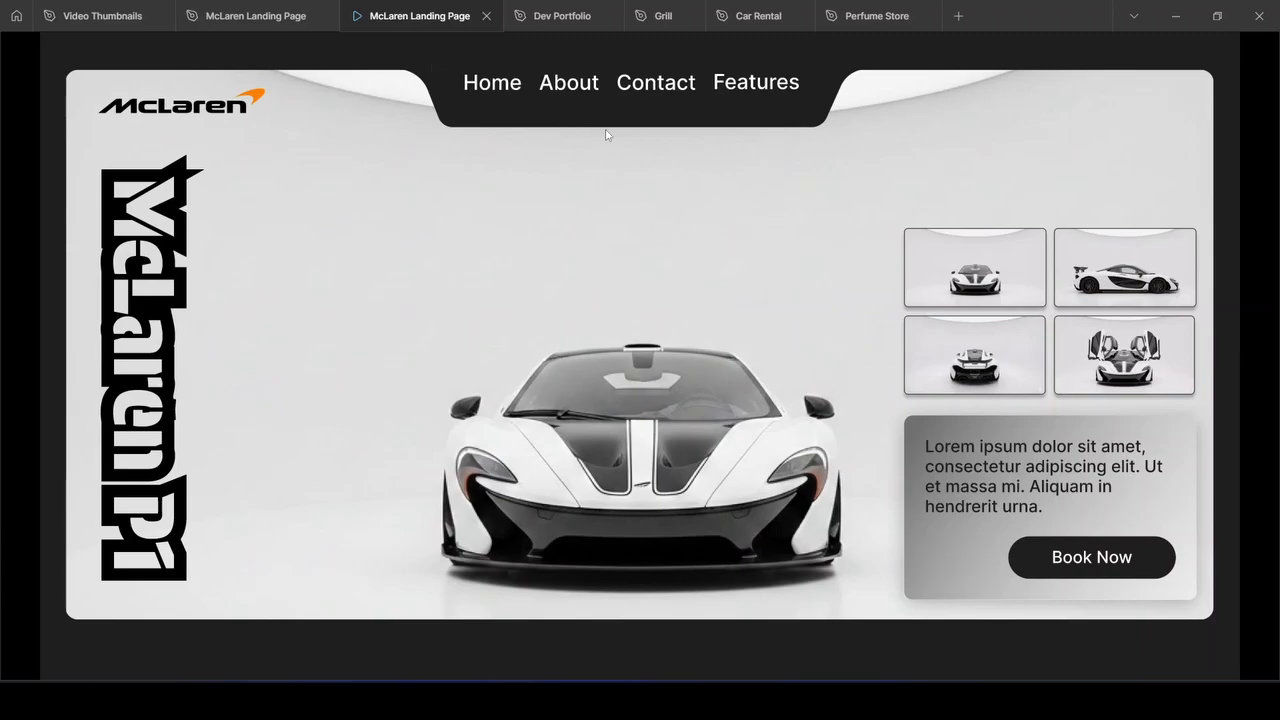
scroll(674, 164, "down", 5)
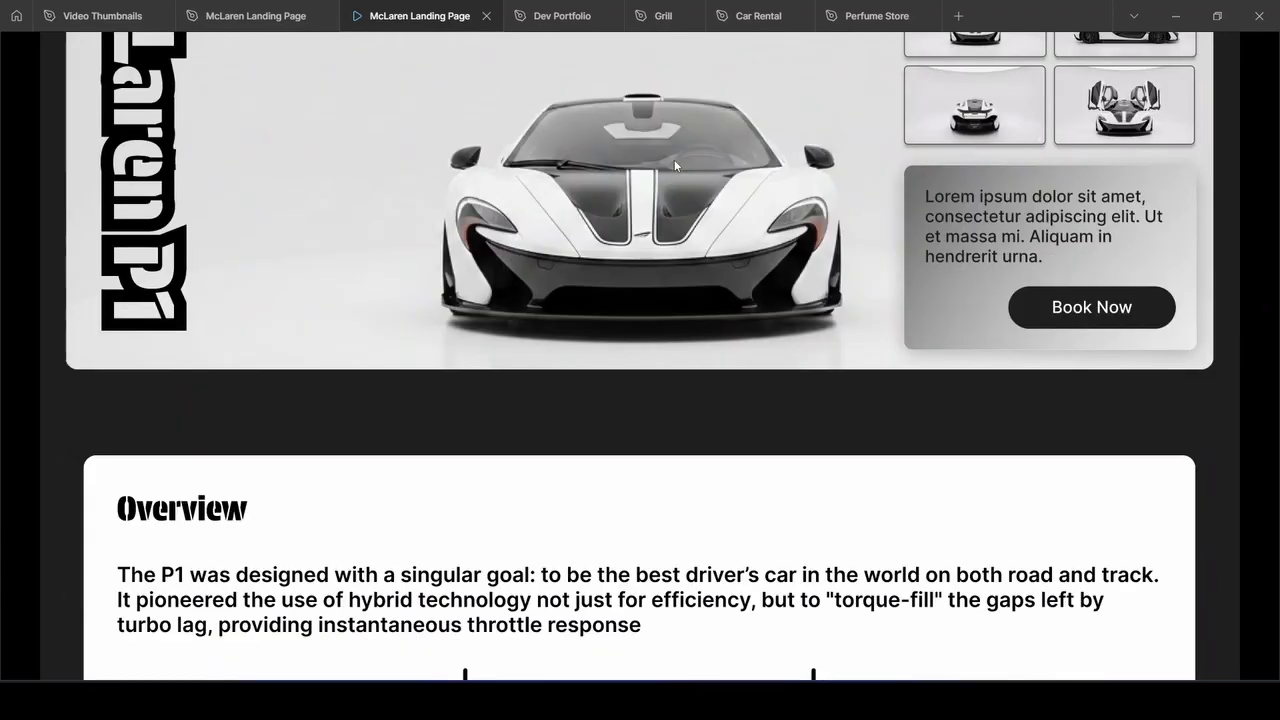
scroll(674, 165, "down", 2)
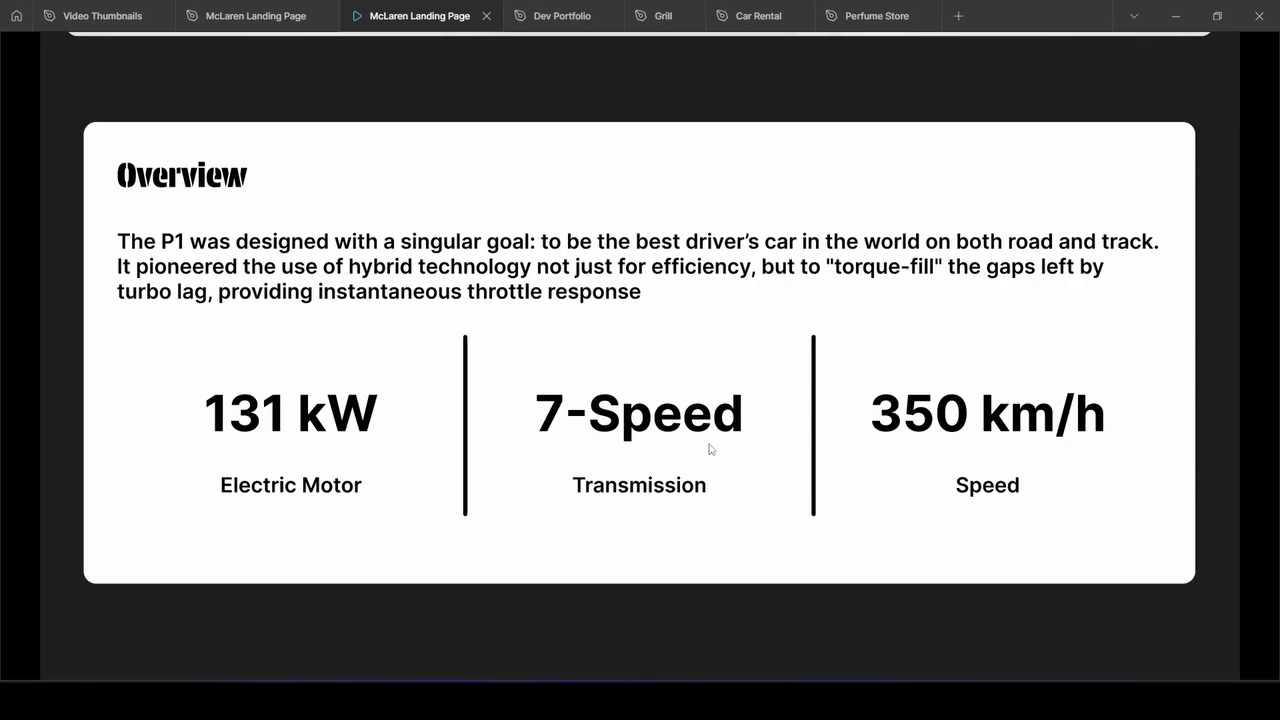
scroll(708, 449, "down", 7)
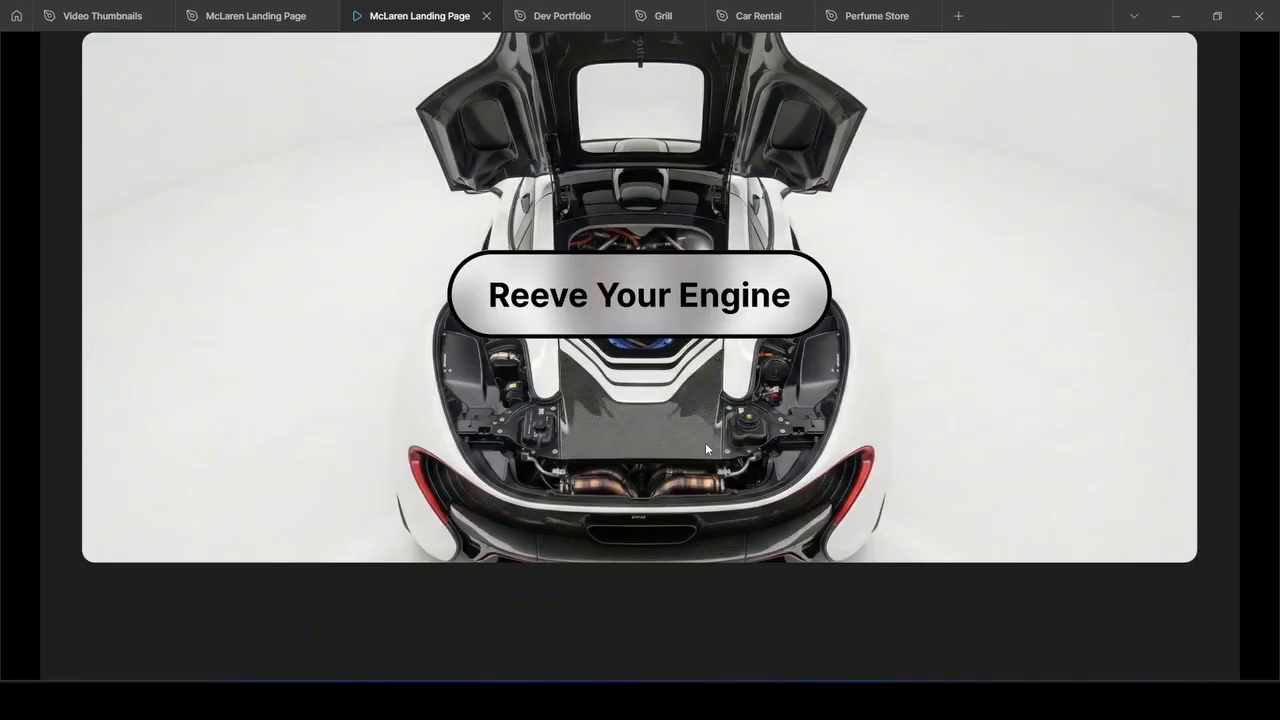
scroll(705, 449, "up", 1)
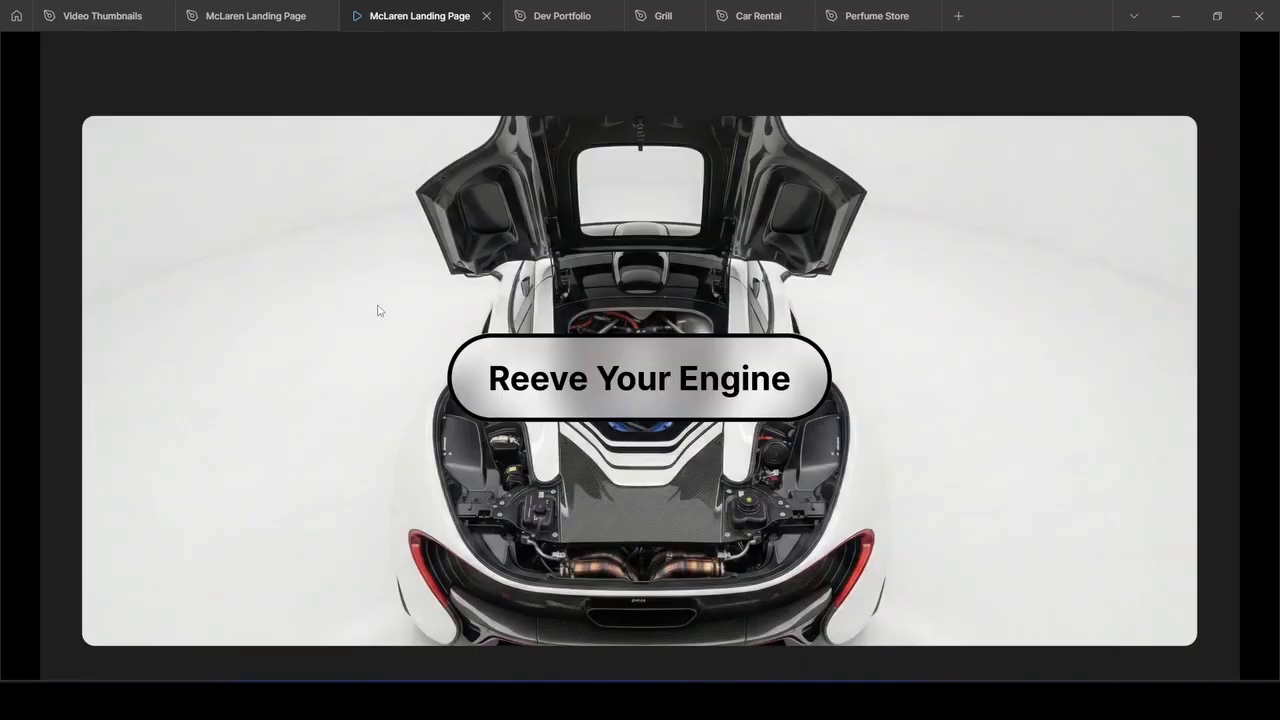
scroll(379, 311, "down", 8)
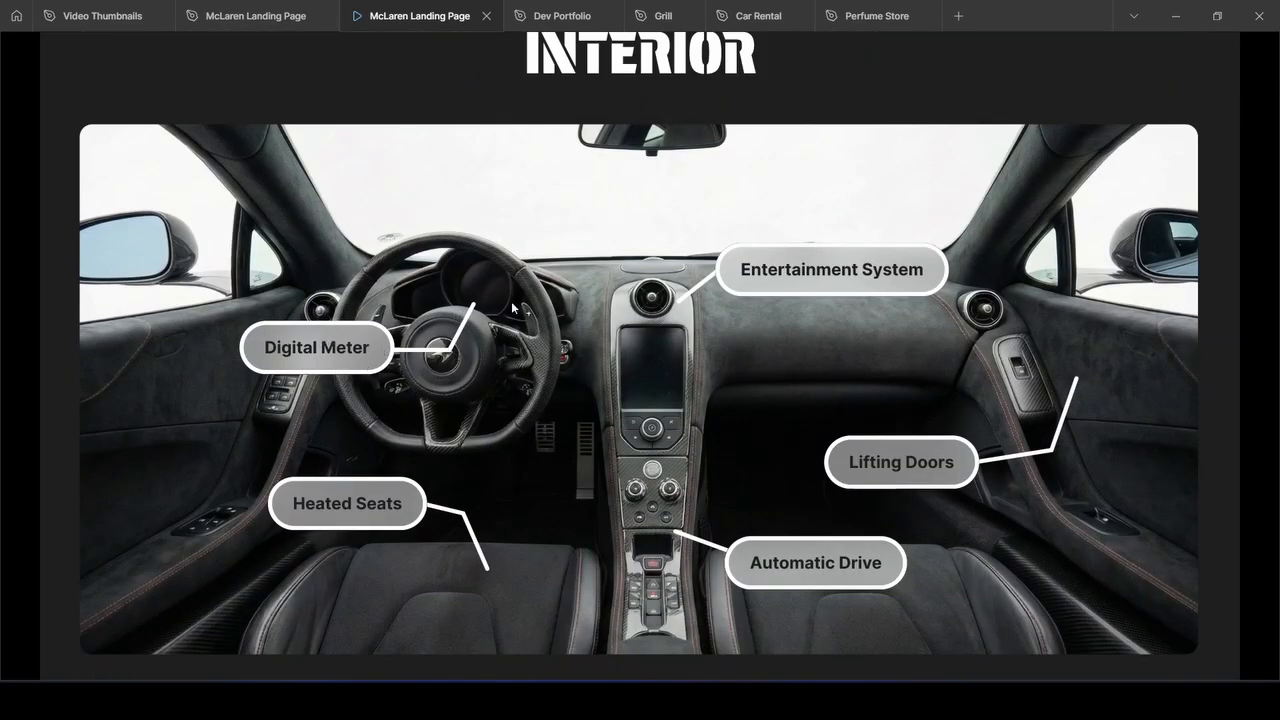
Scroll through Interior, Gallery, FAQ and the EMPOWERING footer, then close the preview with Ctrl+W
scroll(629, 364, "down", 8)
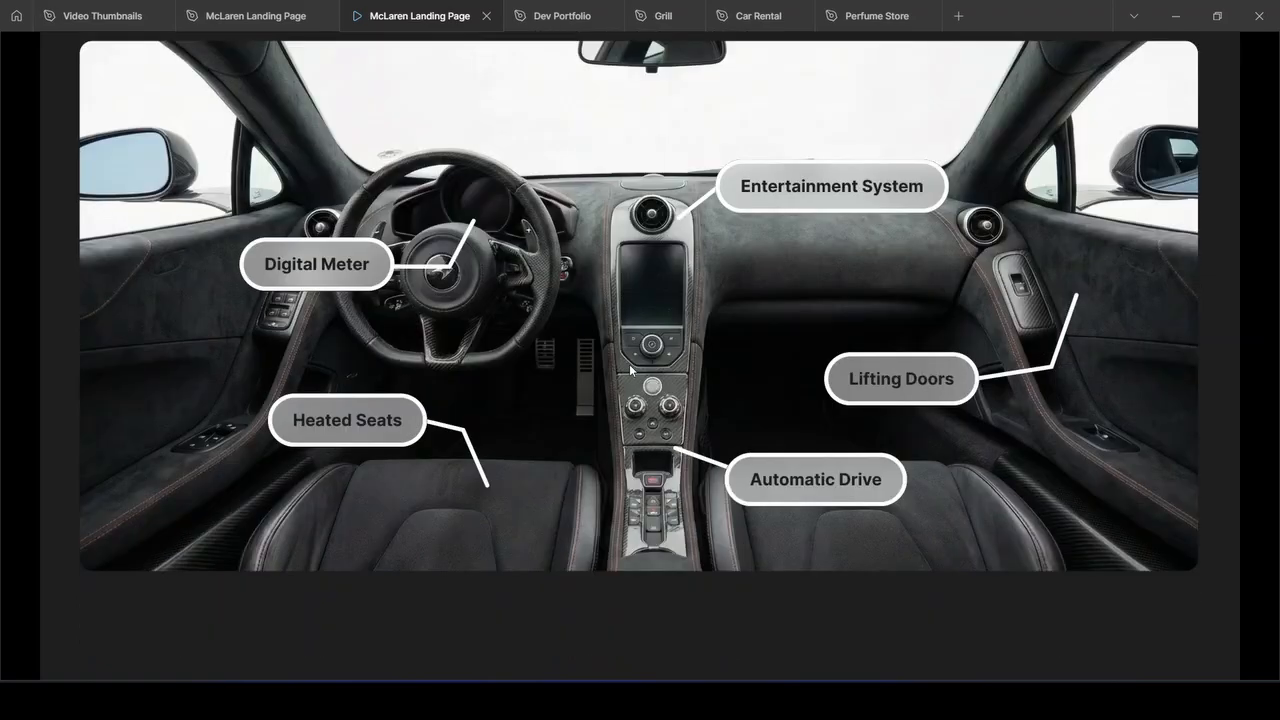
scroll(630, 374, "down", 1)
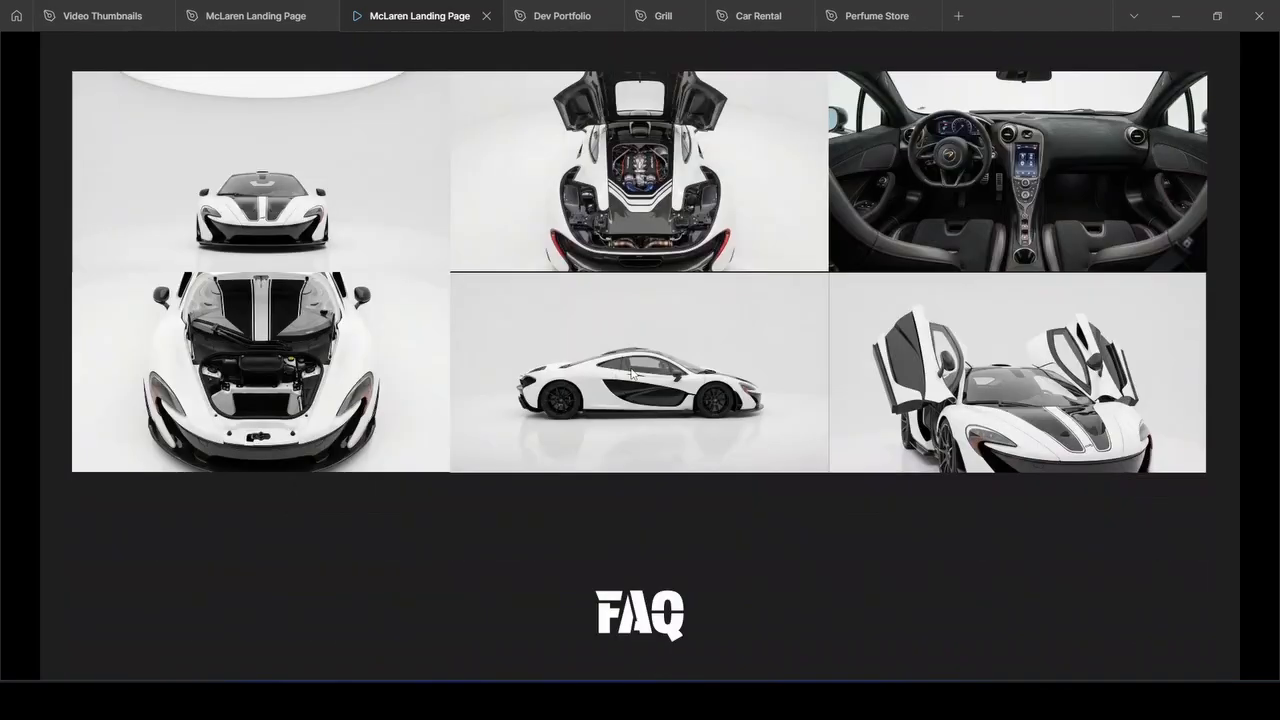
scroll(630, 374, "up", 1)
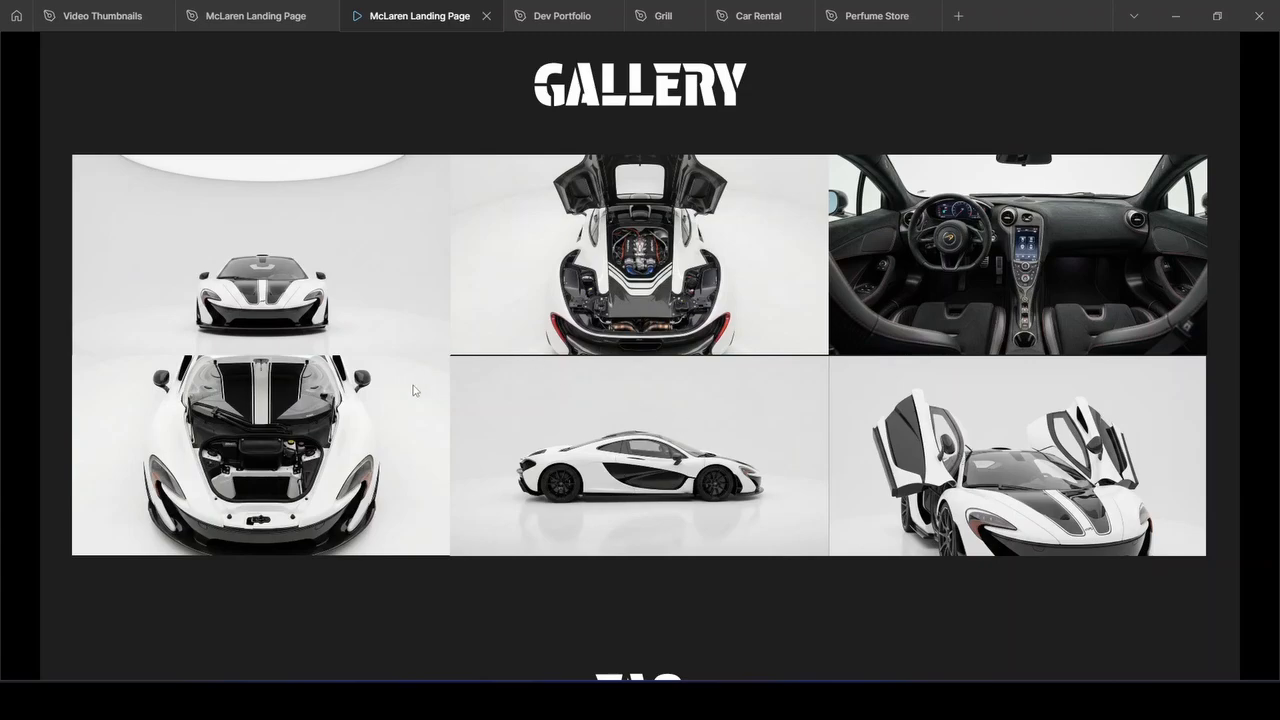
scroll(572, 477, "down", 5)
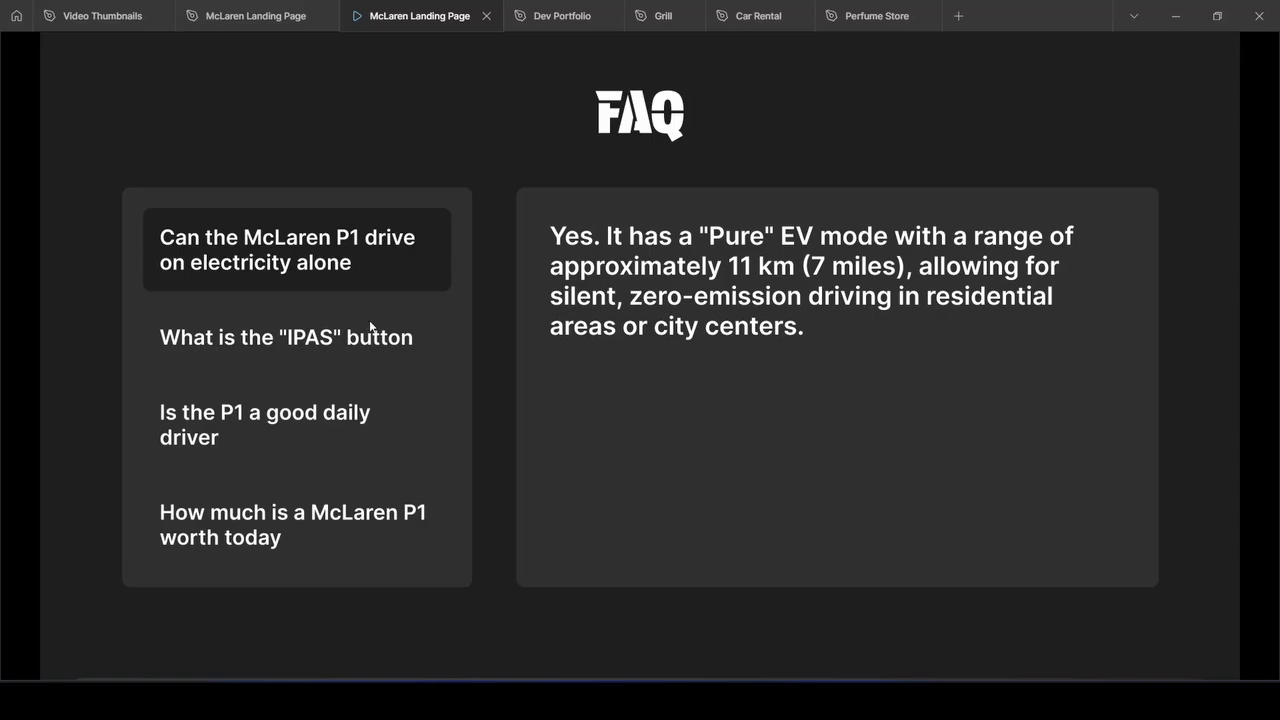
scroll(370, 326, "down", 5)
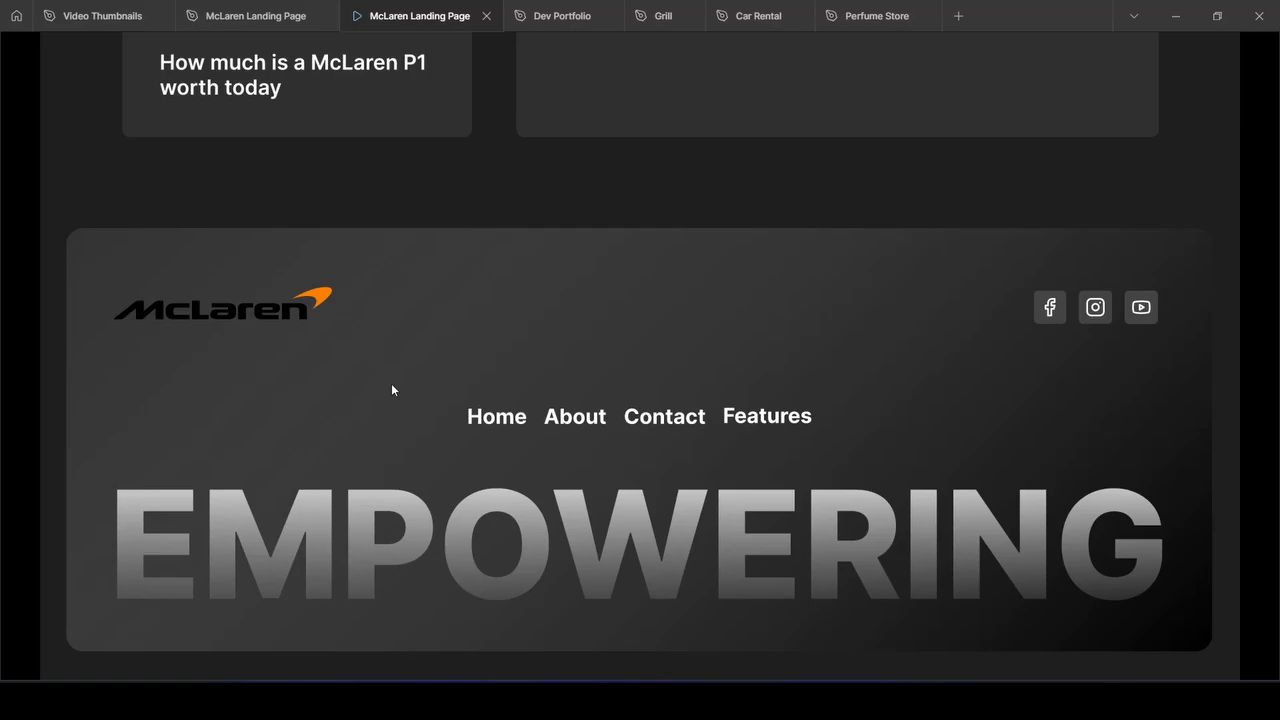
key("ctrl+w")
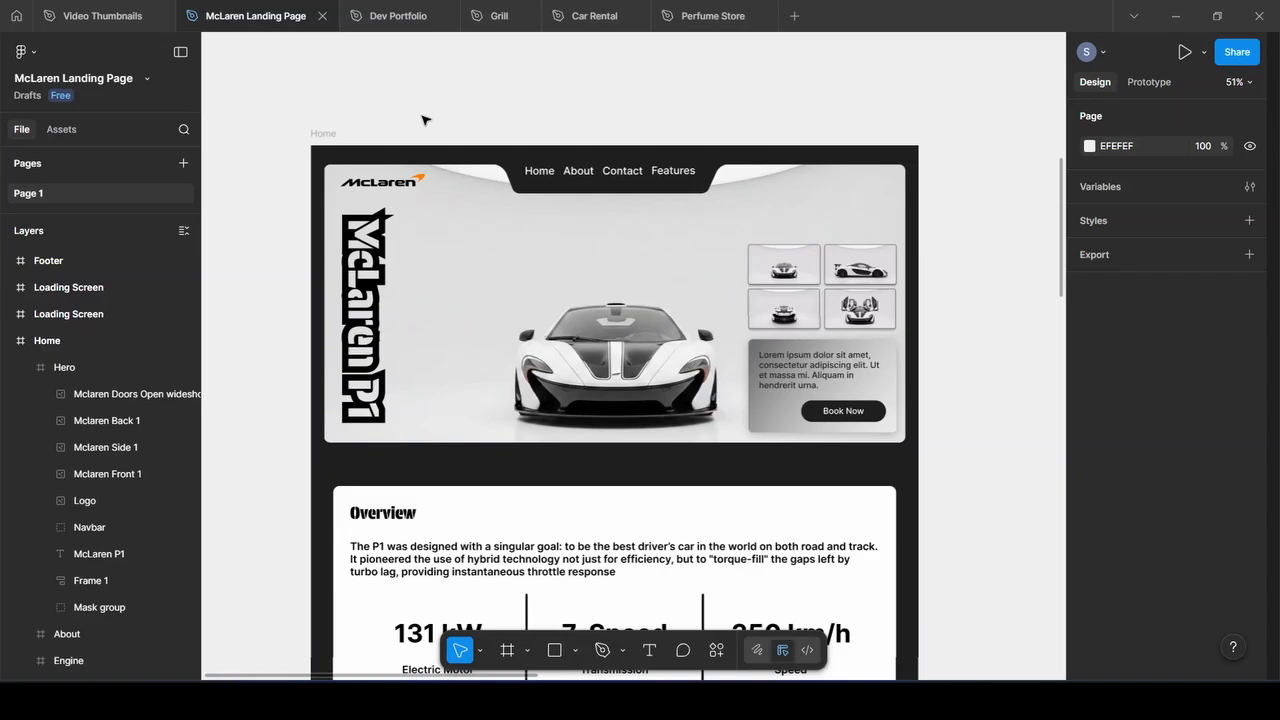
scroll(422, 120, "down", 2)
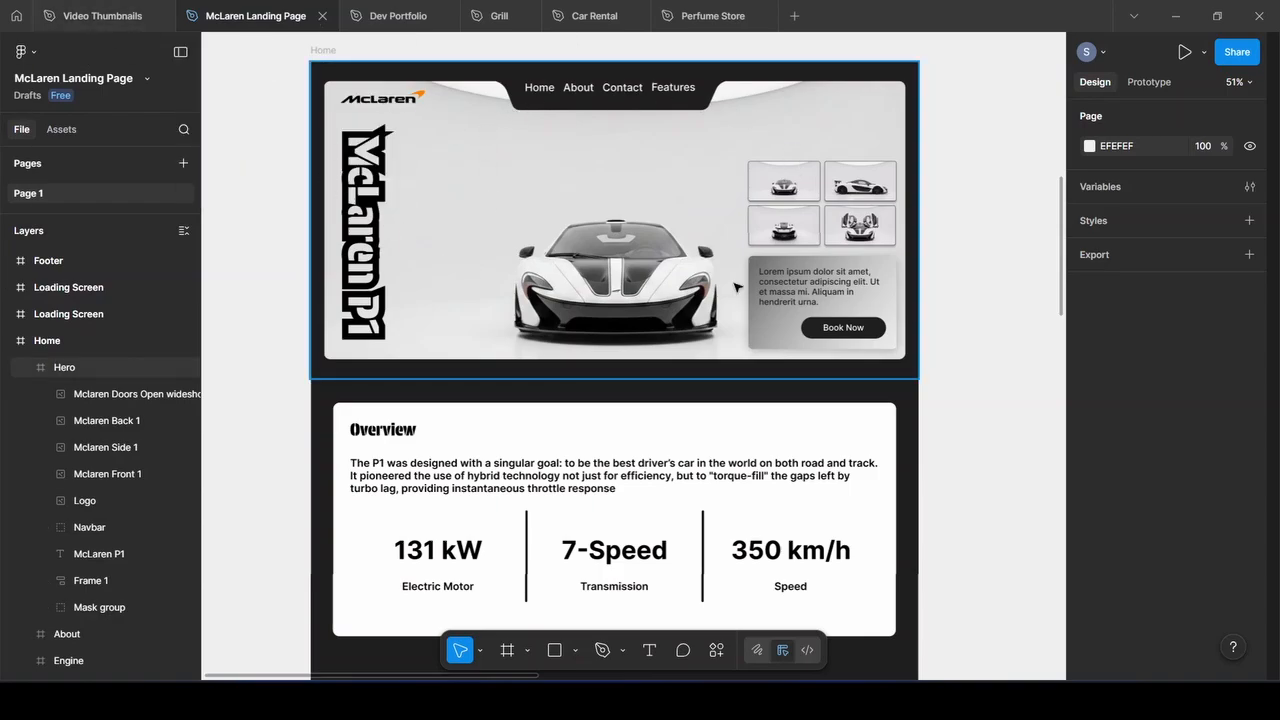
left_click(790, 188)
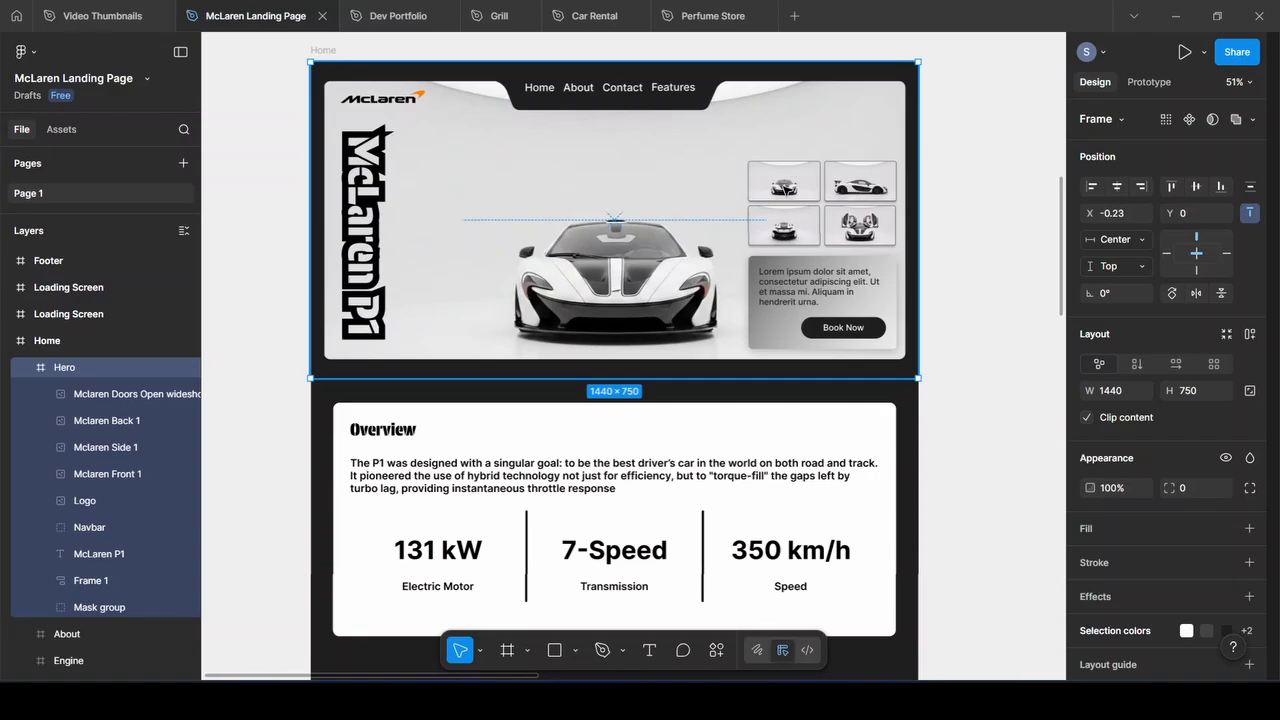
left_click(800, 310)
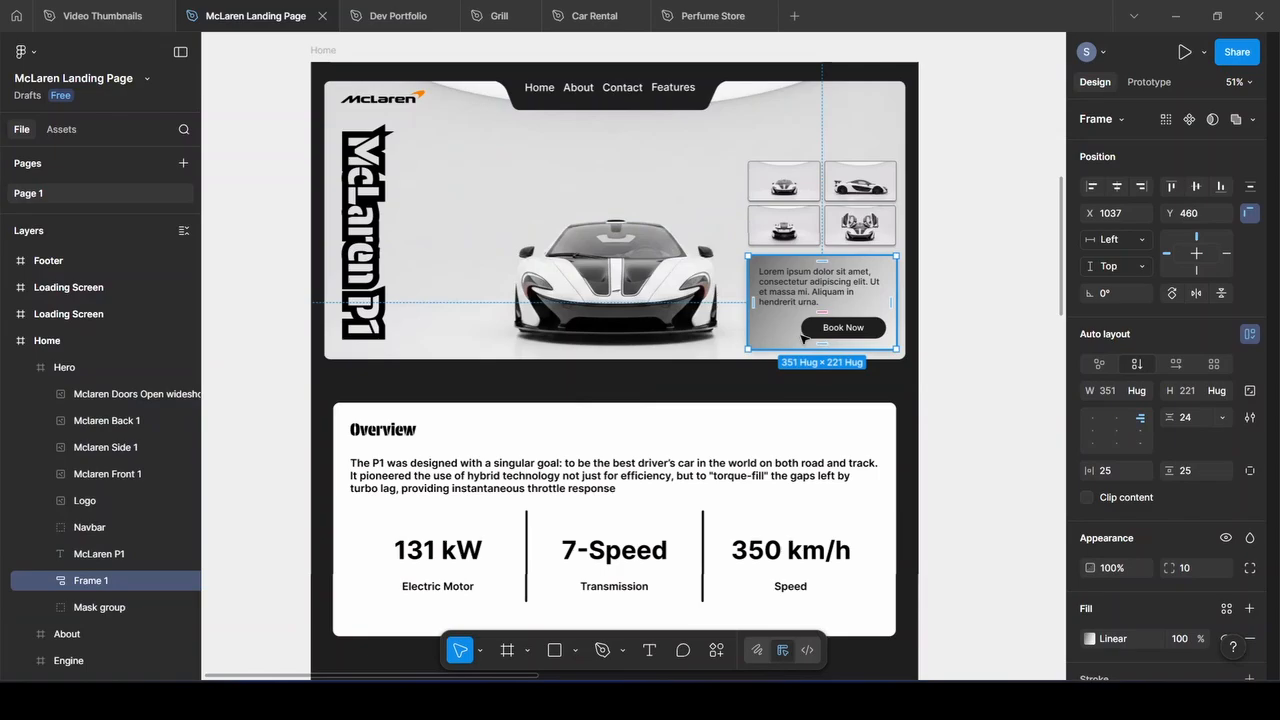
left_click(47, 580)
scroll(100, 460, "down", 4)
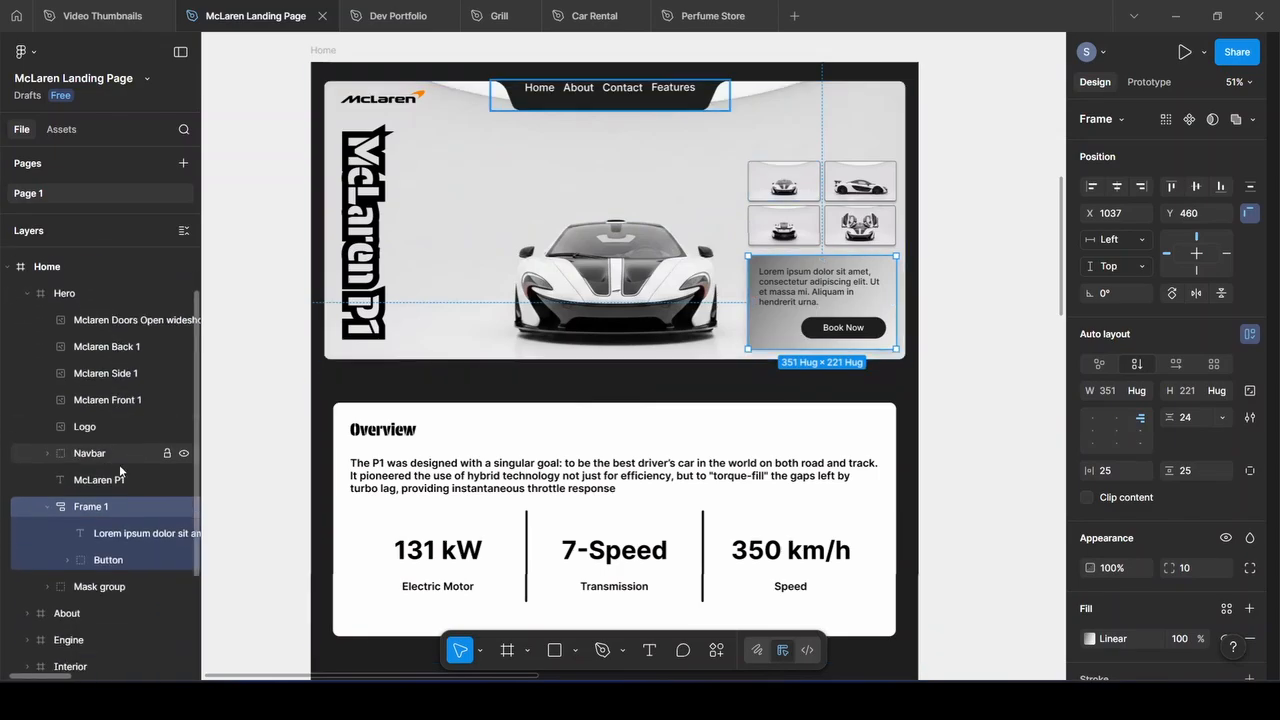
left_click(120, 434)
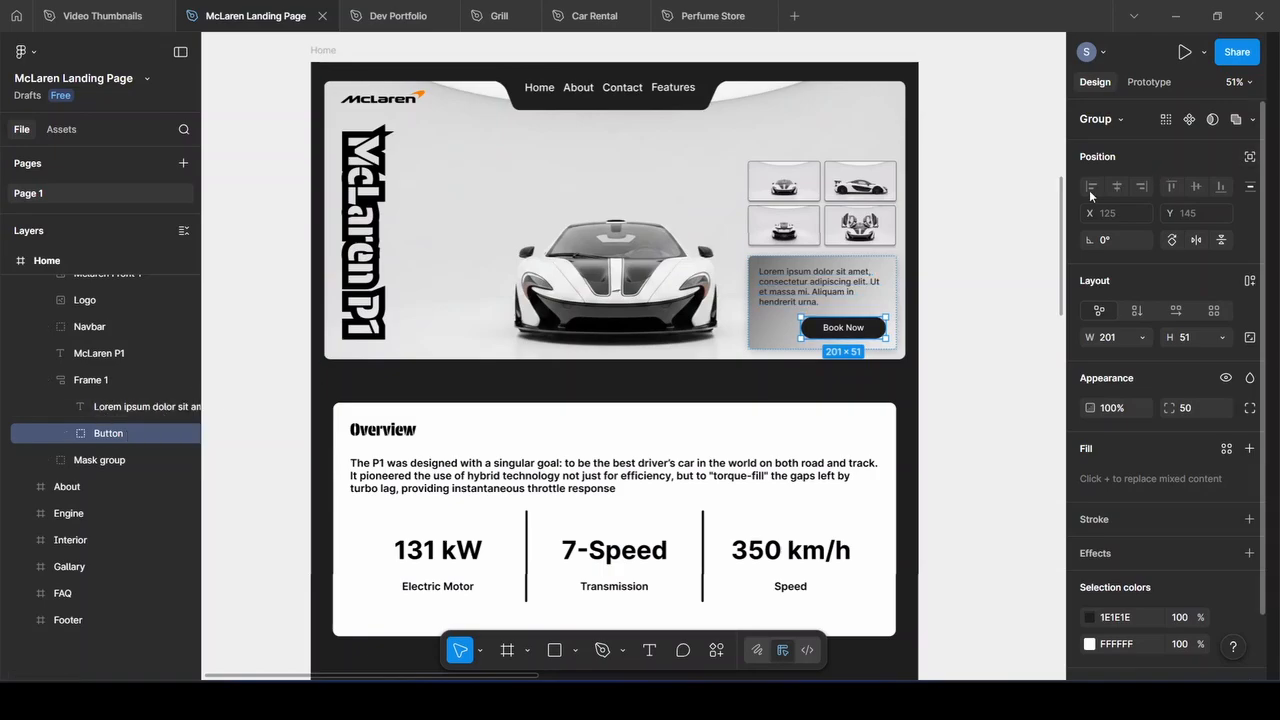
left_click(113, 406)
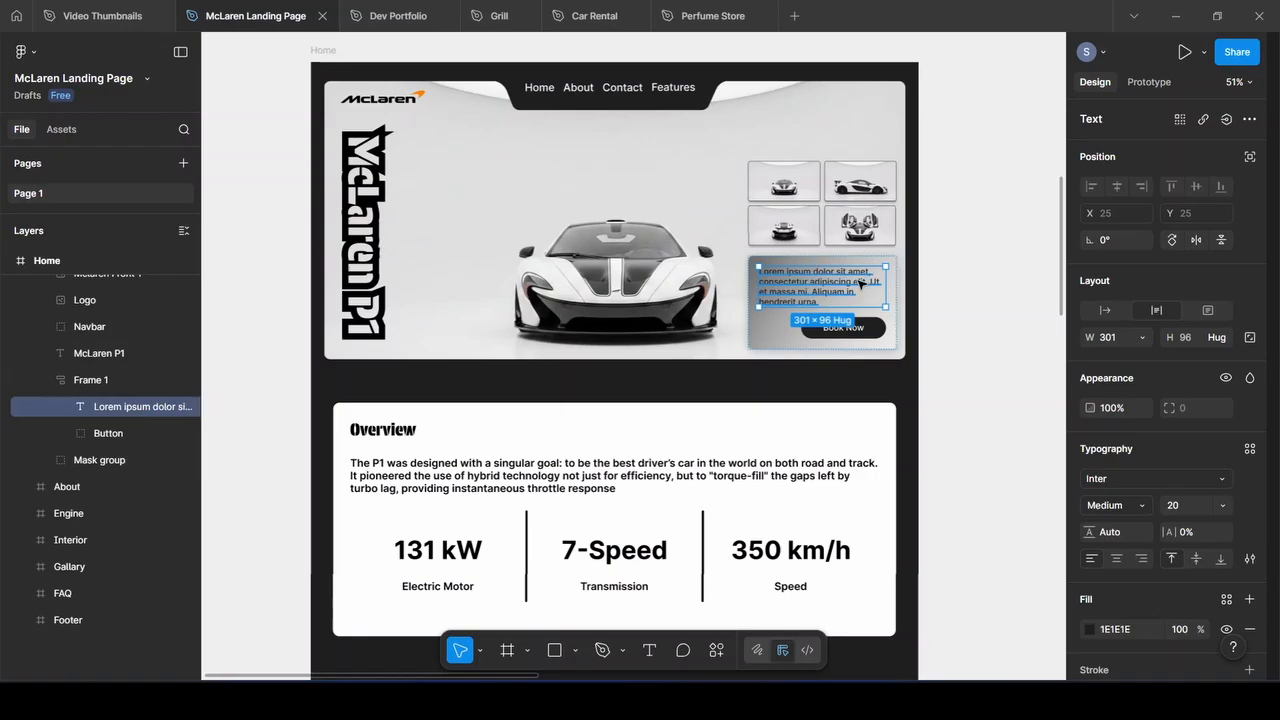
left_click(87, 382)
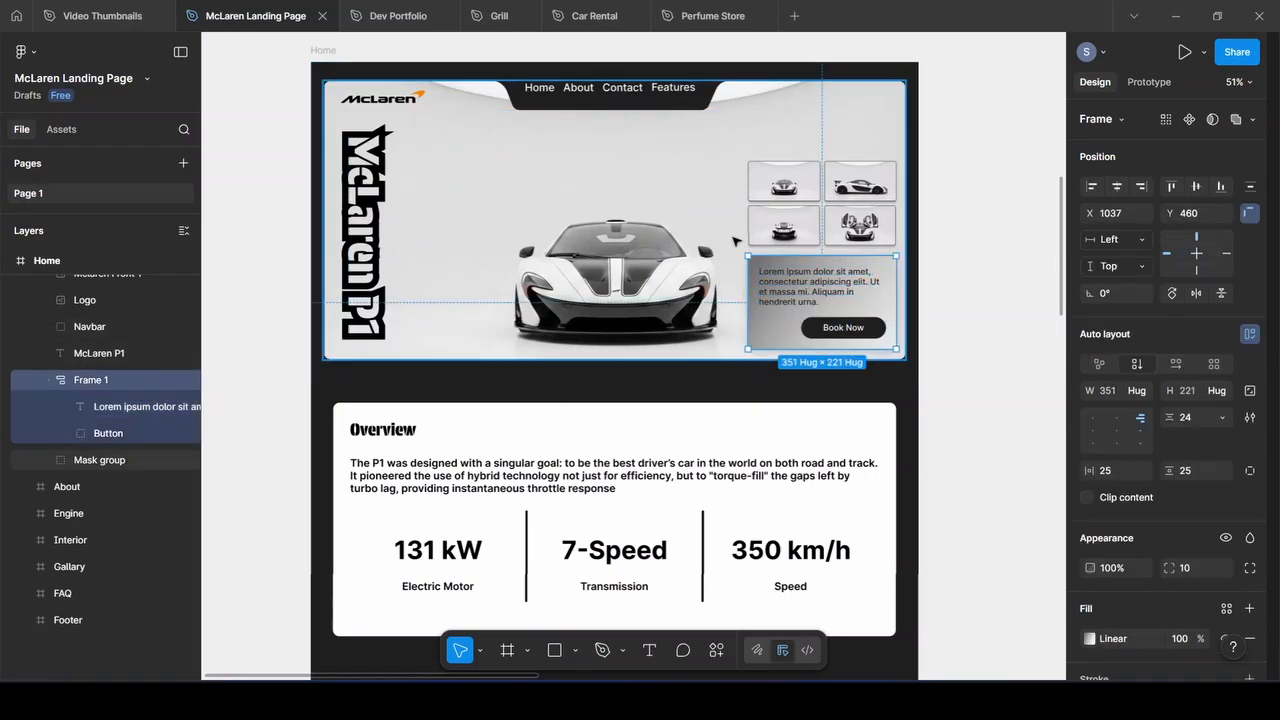
scroll(1190, 448, "down", 4)
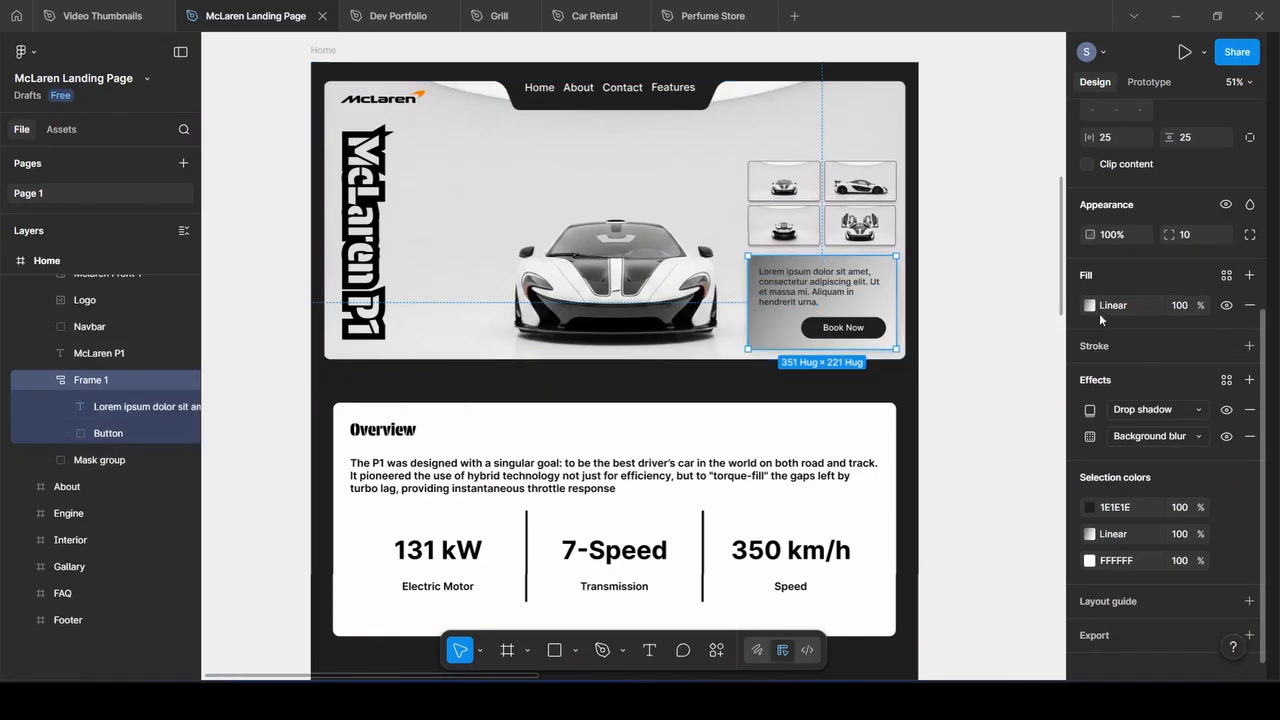
scroll(1134, 327, "up", 2)
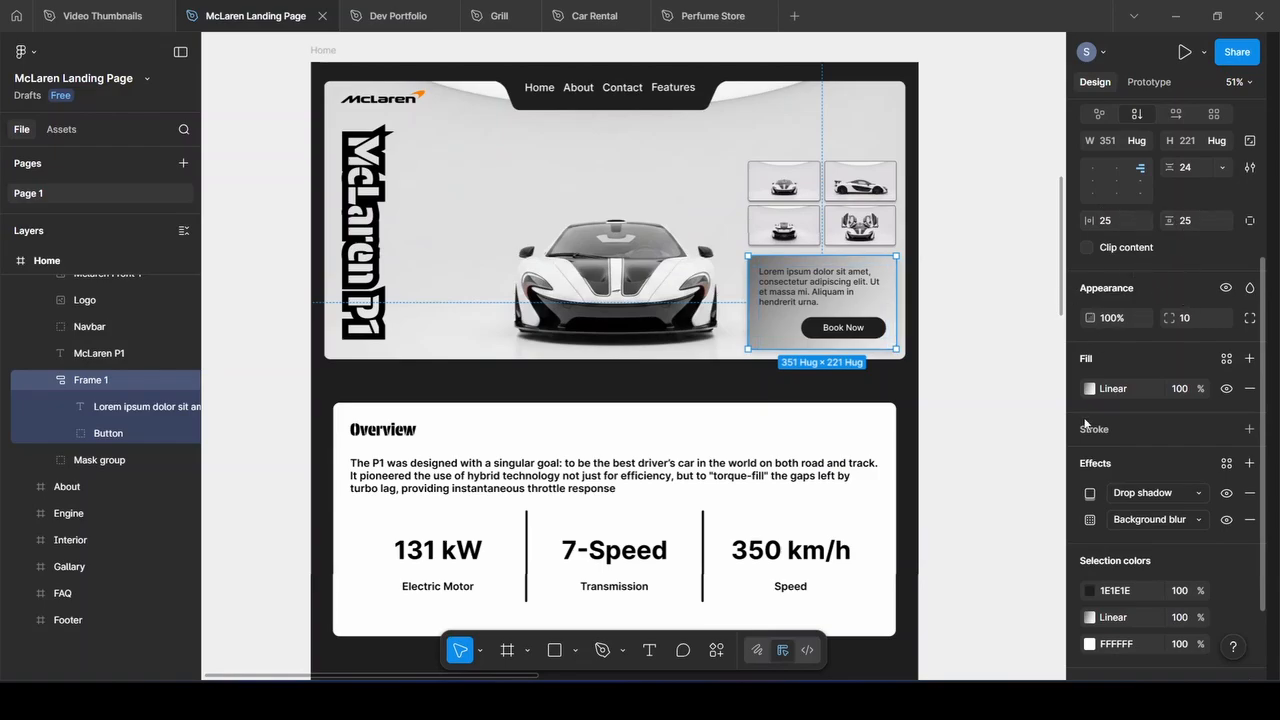
left_click(1115, 180)
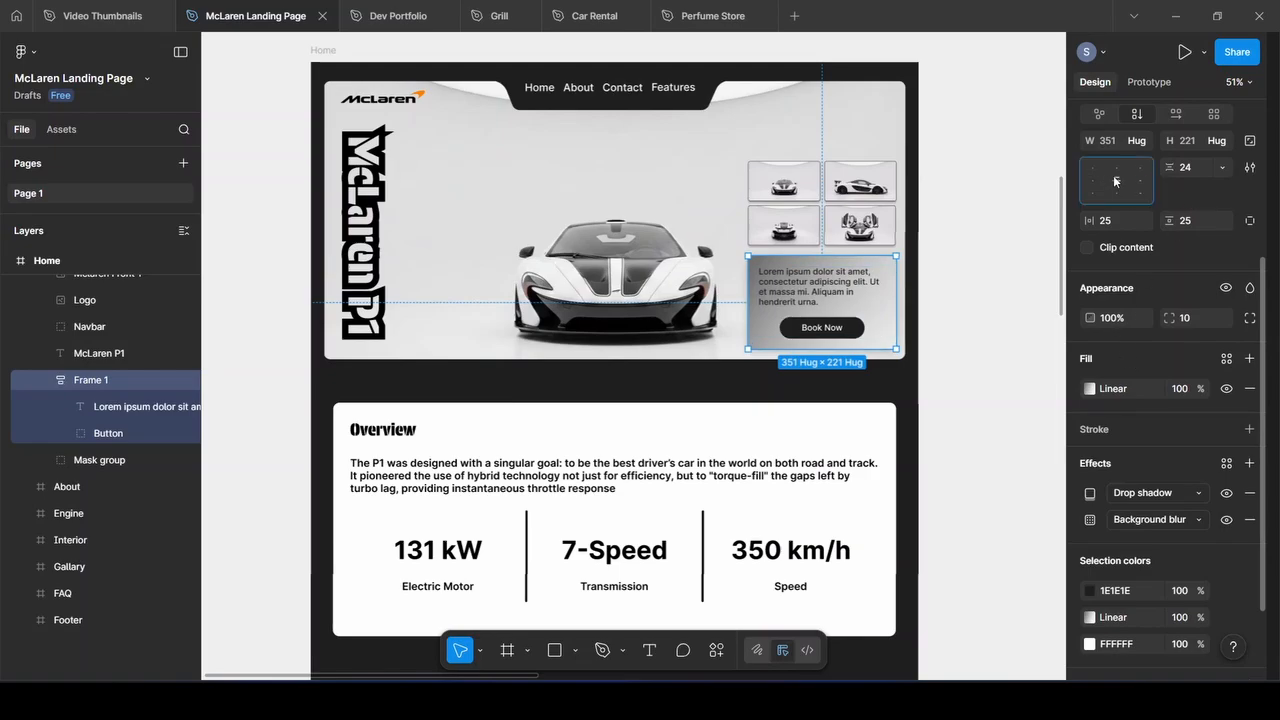
left_click(1137, 180)
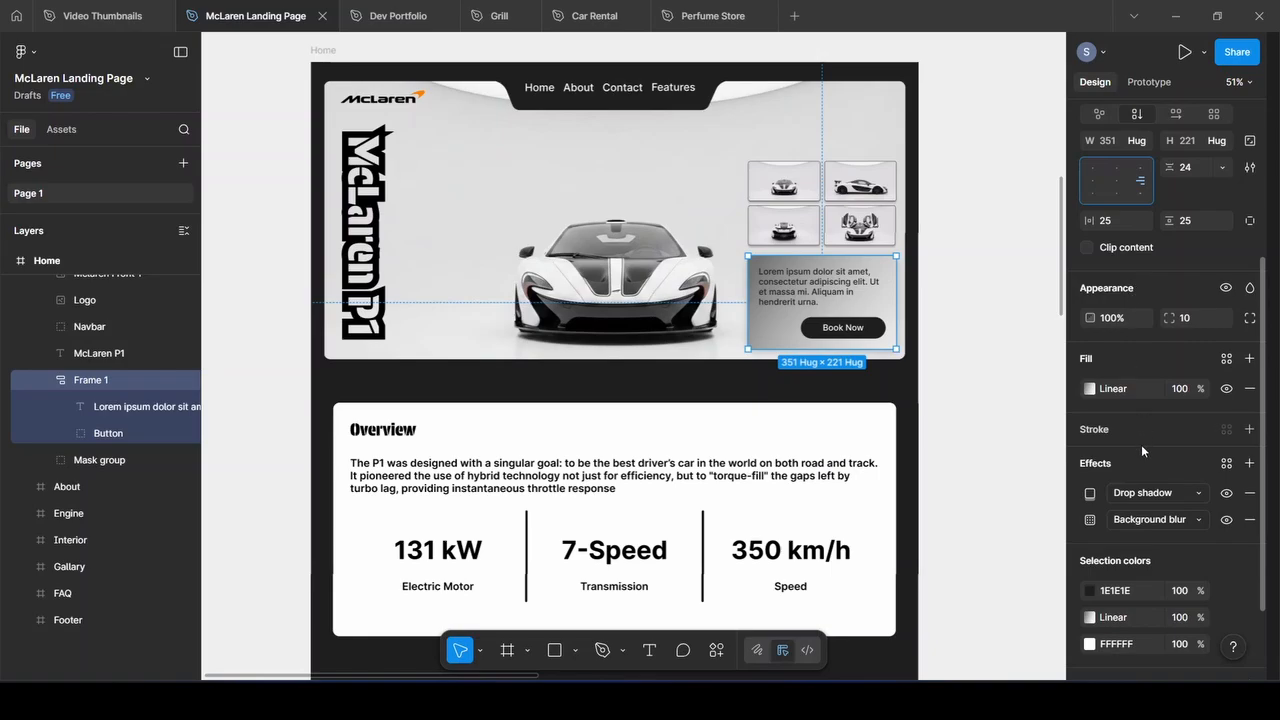
Adjust the angle of the booking card's gradient fill
left_click(1089, 389)
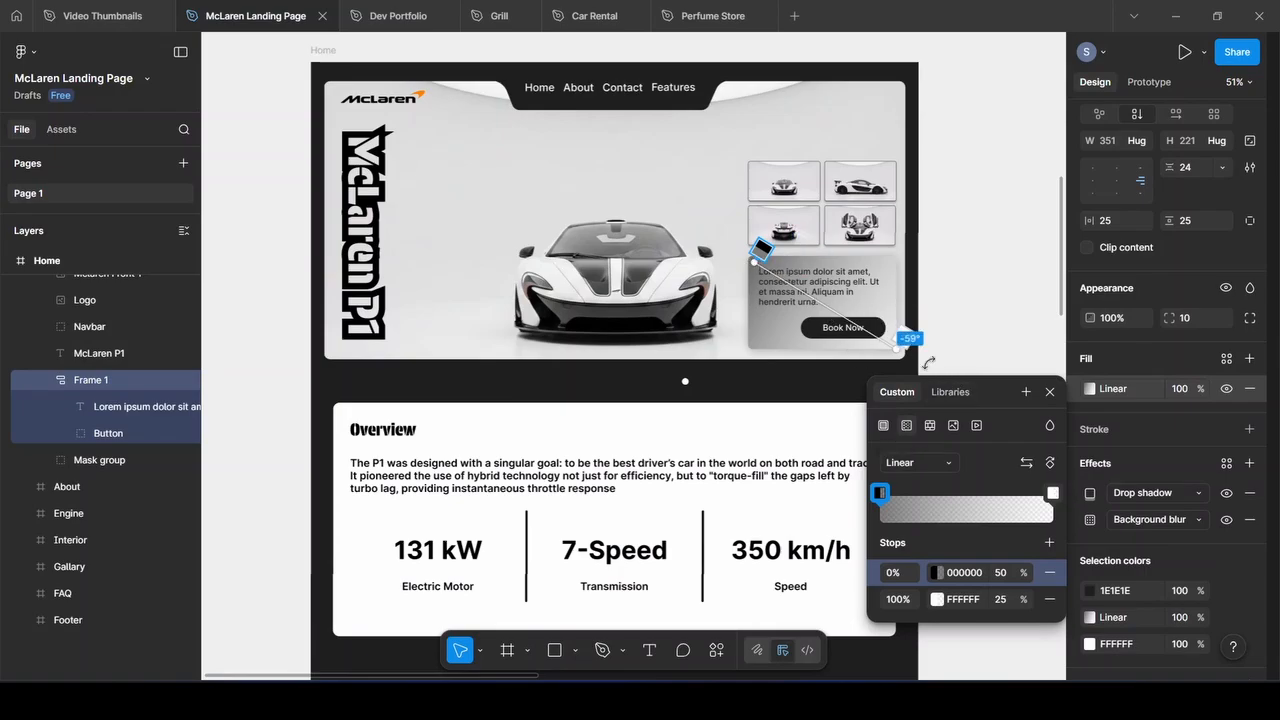
left_click_drag(896, 349, 896, 344)
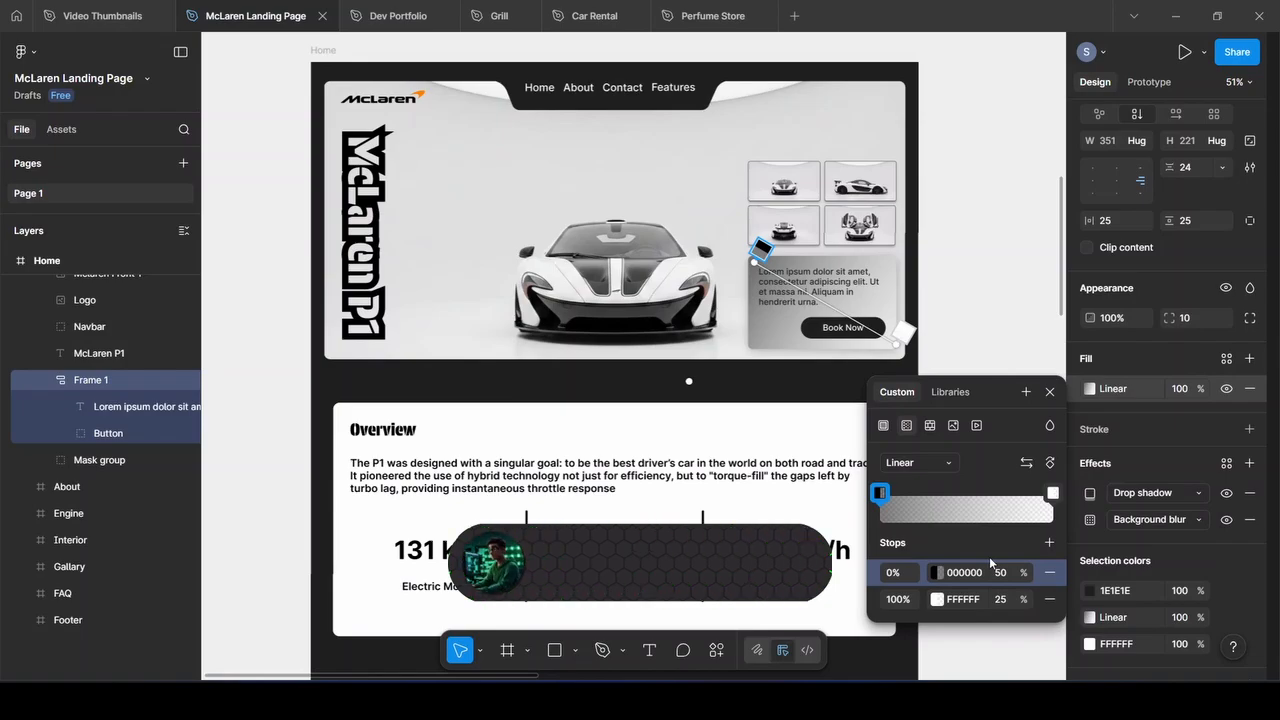
key("Escape")
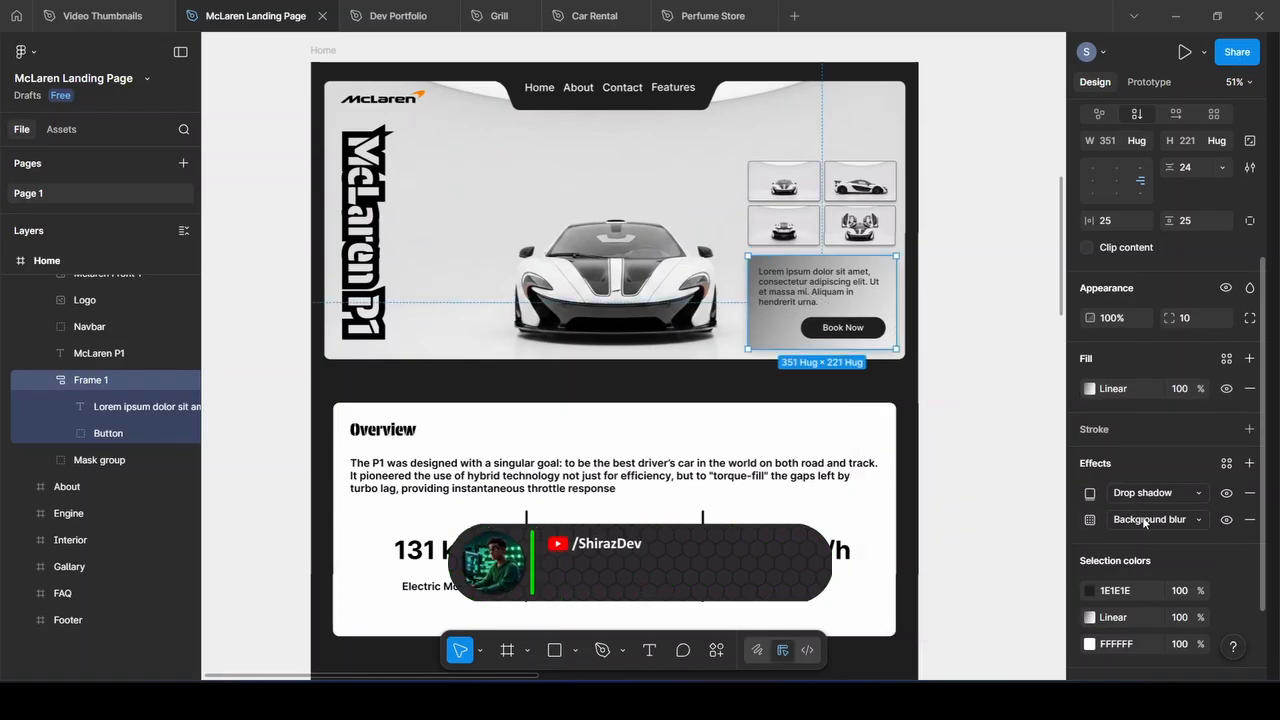
Turn the card's background blur on and place it lower-right, beneath the thumbnail grid
left_click(1228, 520)
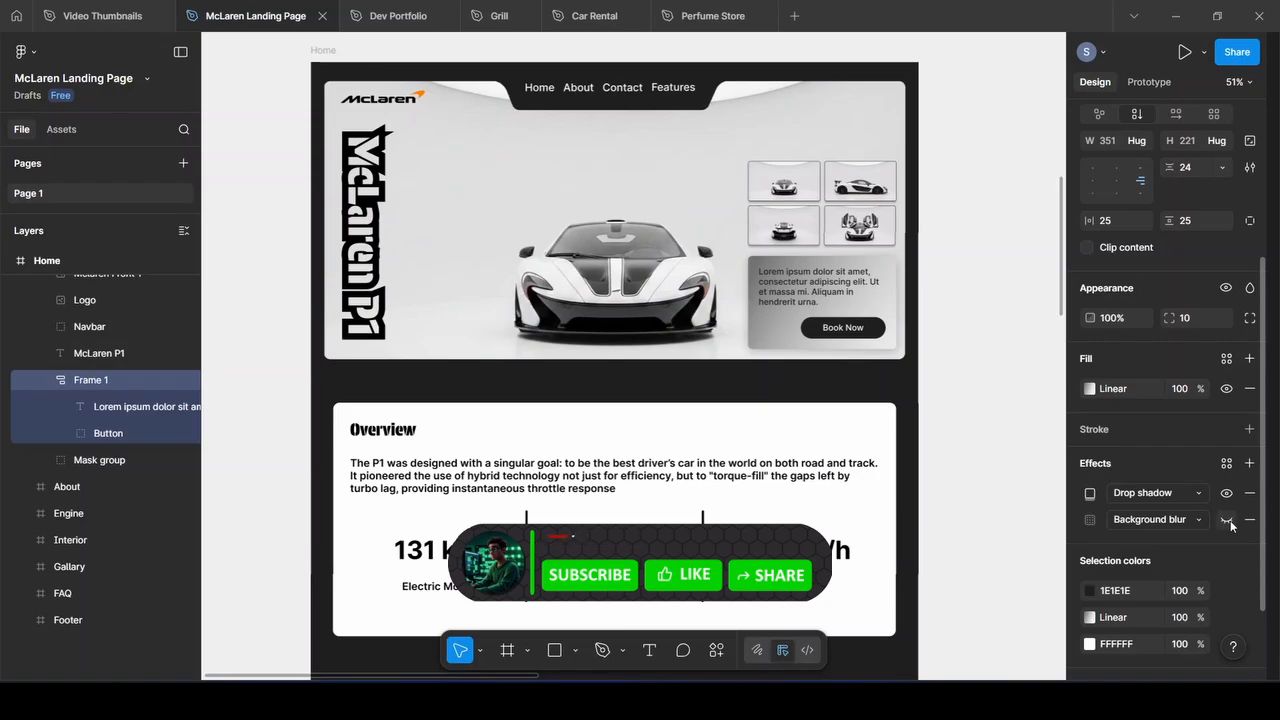
left_click_drag(803, 270, 607, 252)
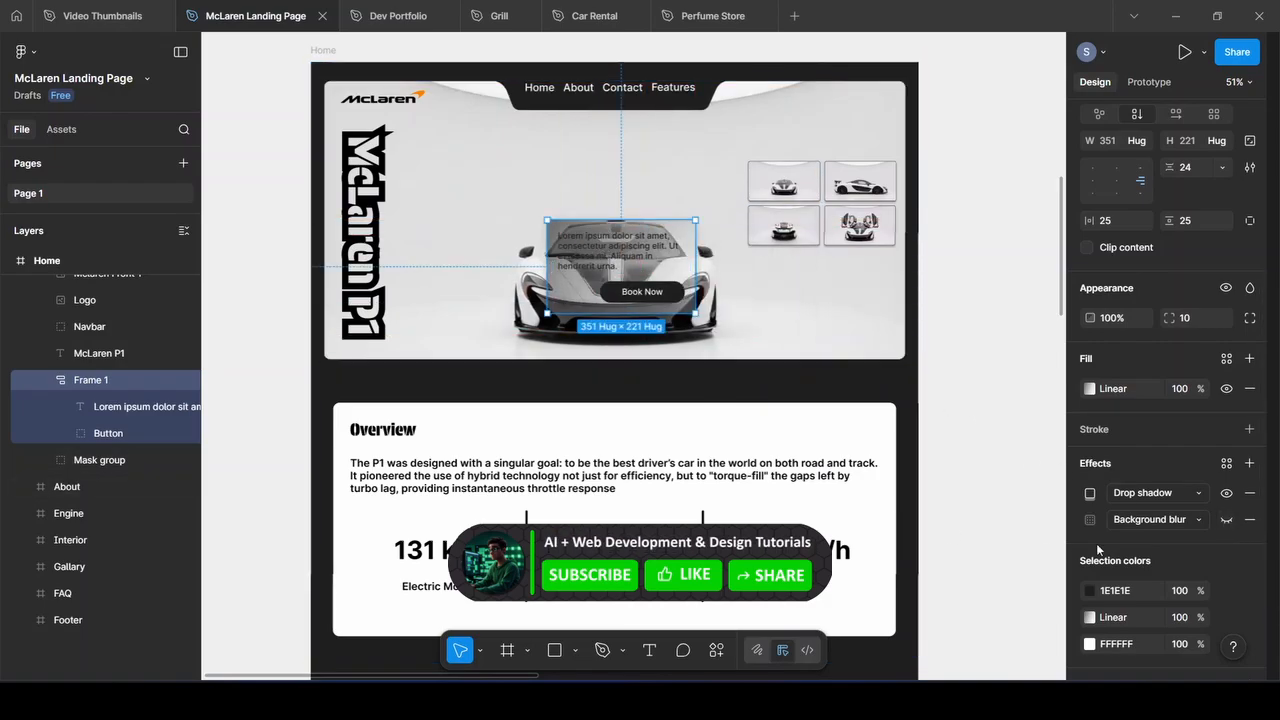
left_click(1228, 520)
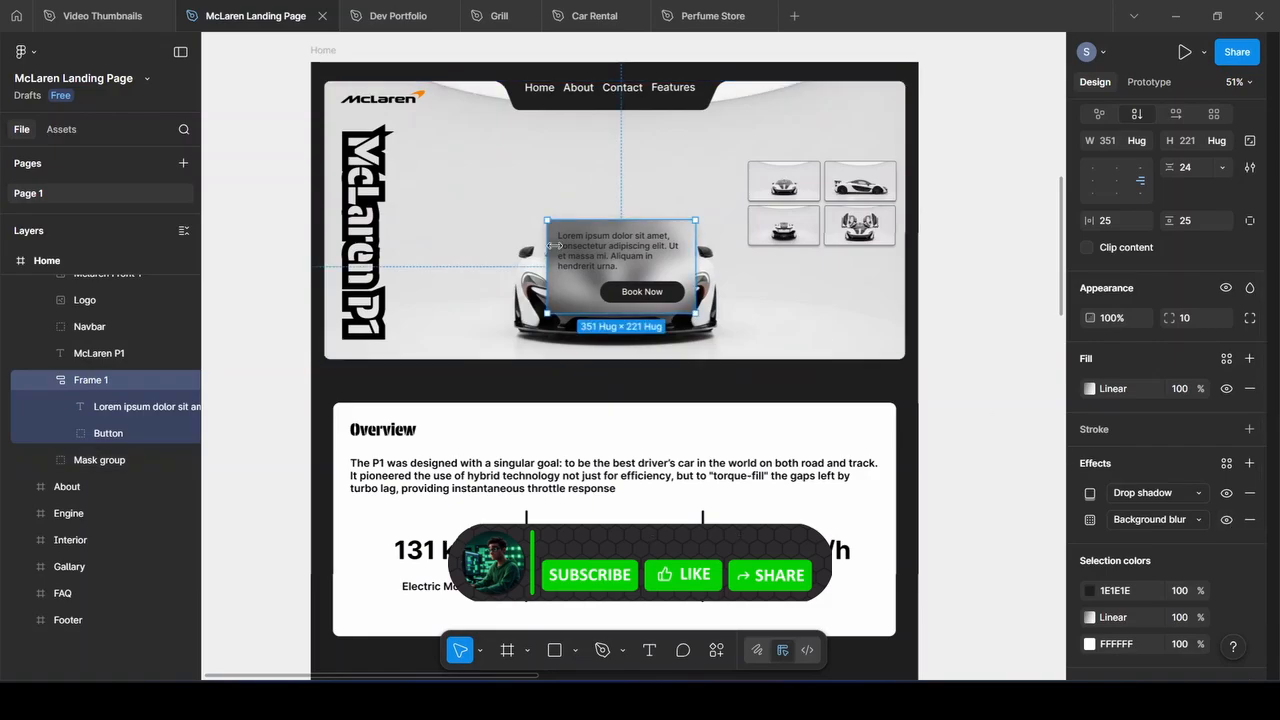
left_click_drag(573, 230, 767, 271)
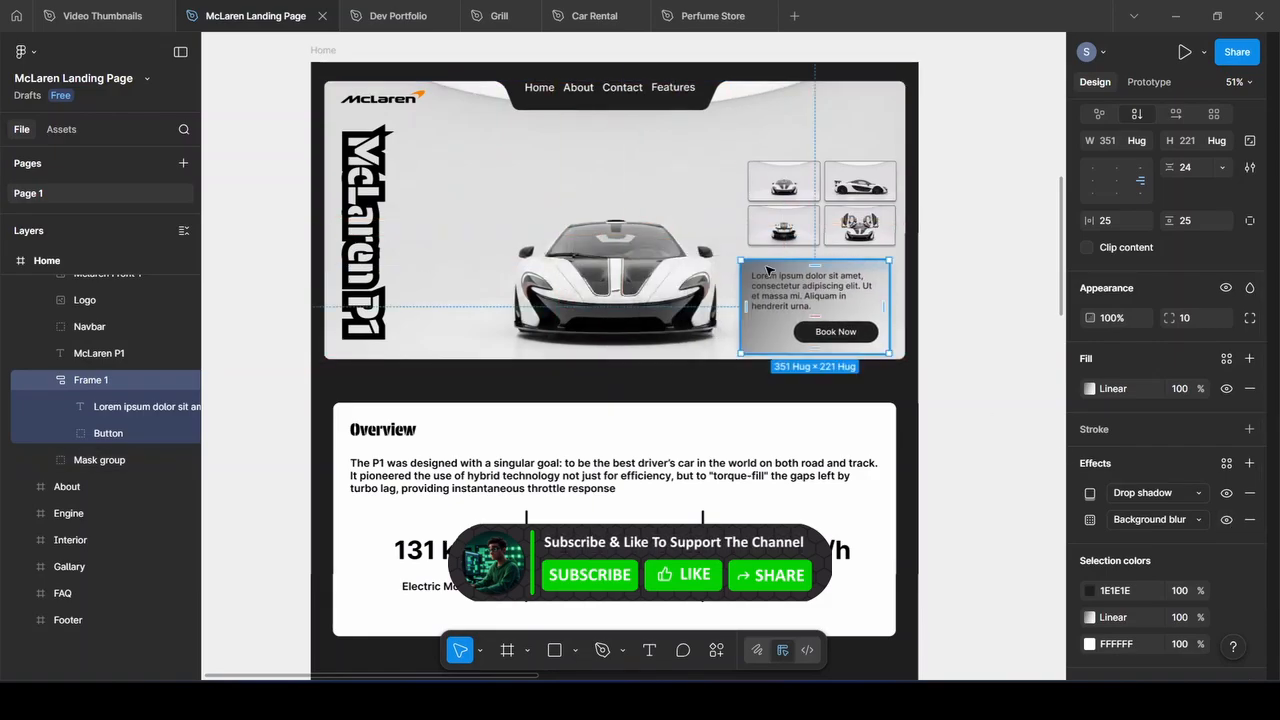
key("ctrl+z")
key("ctrl+z")
key("ctrl+z")
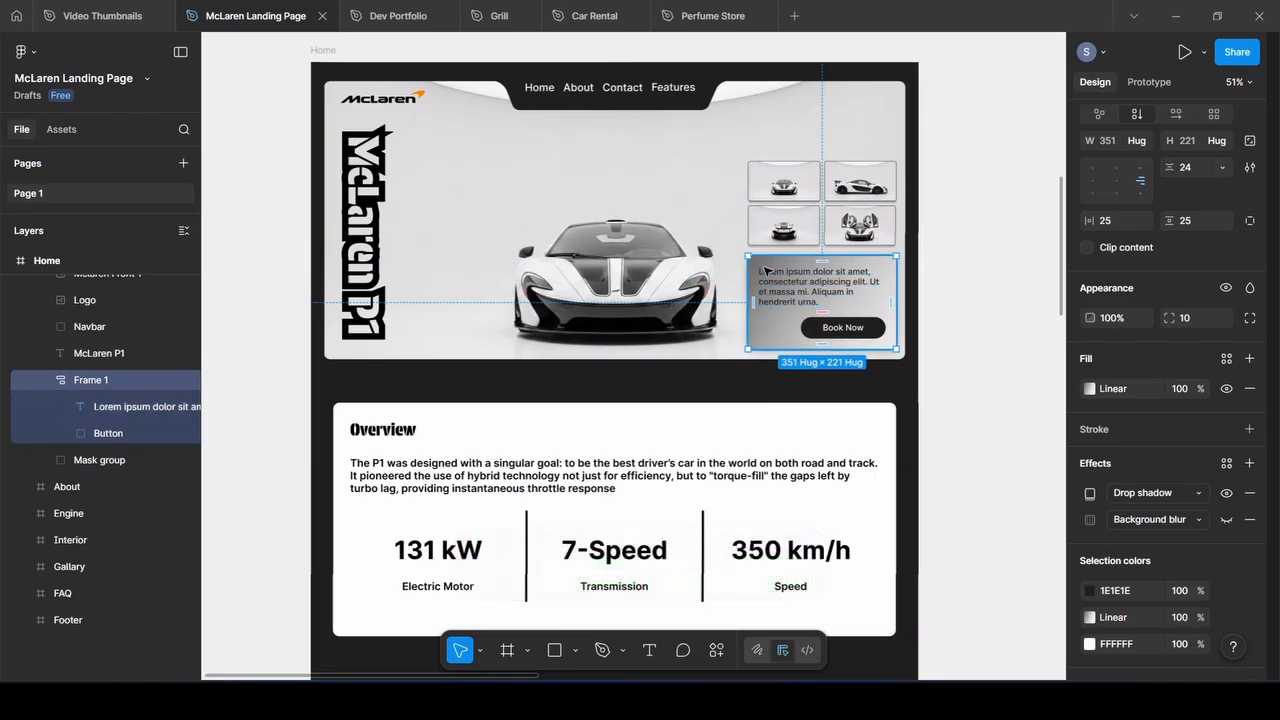
key("ctrl+z")
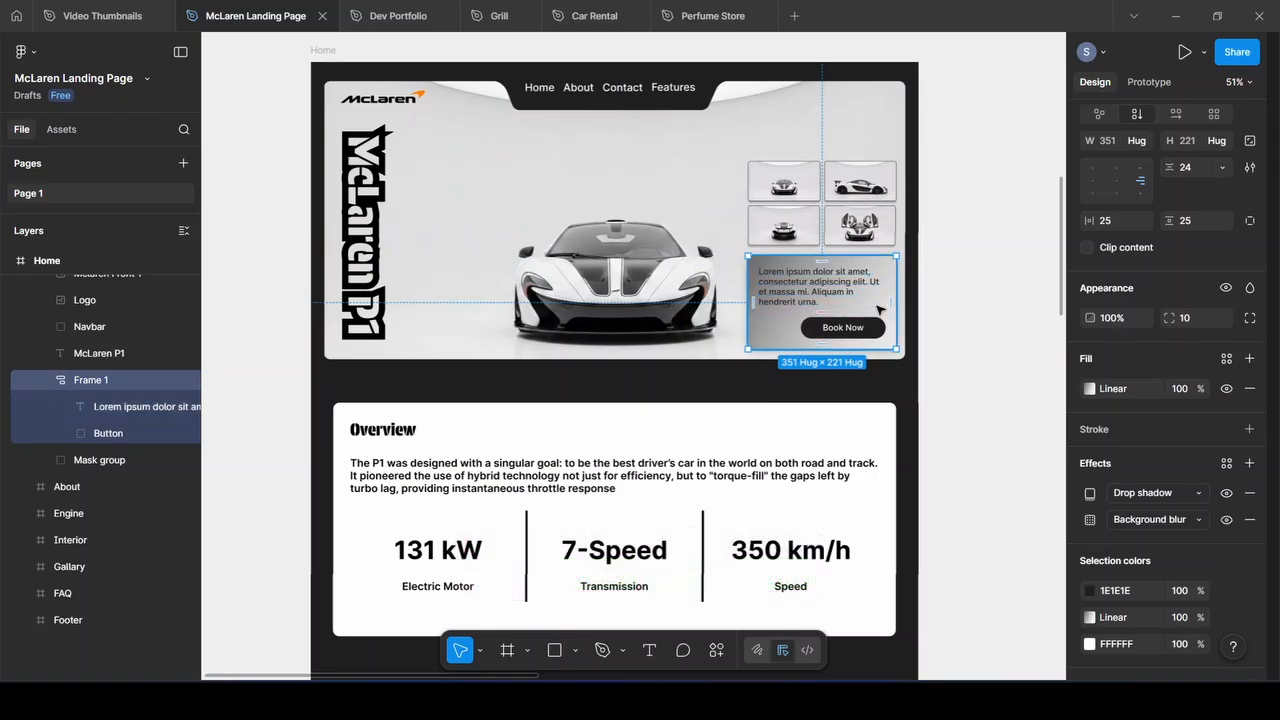
left_click(781, 196)
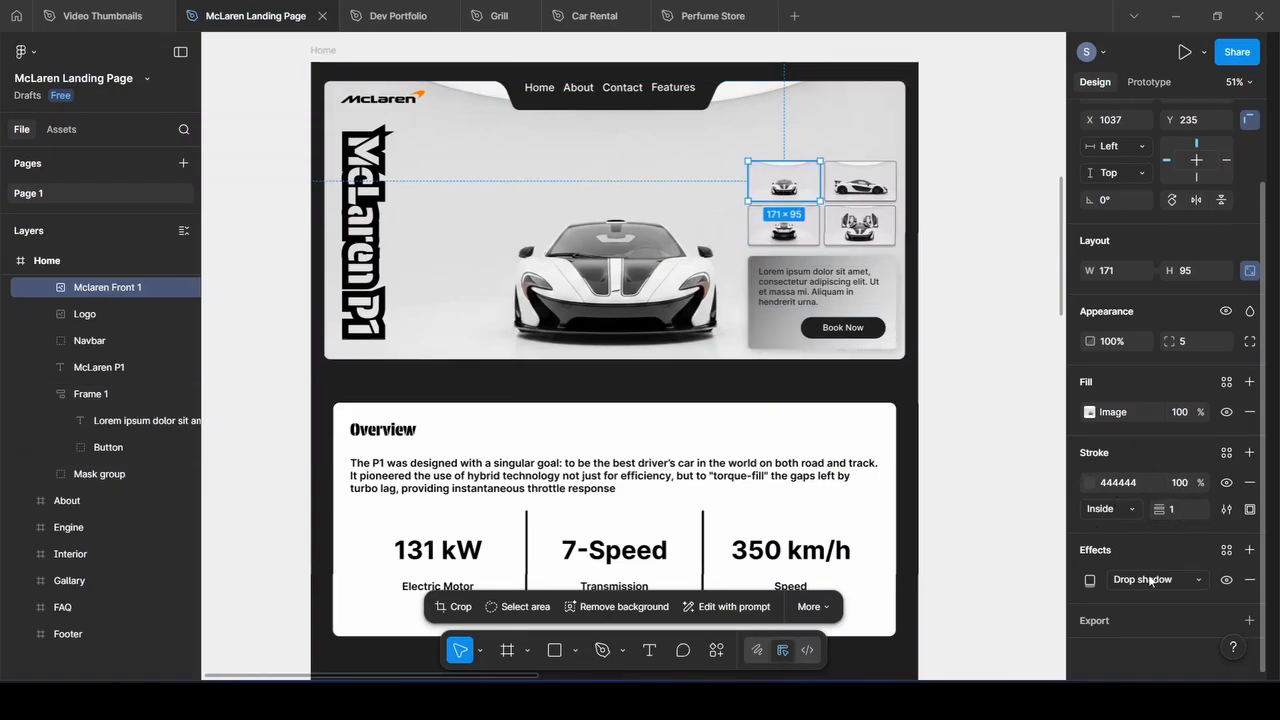
left_click(476, 227)
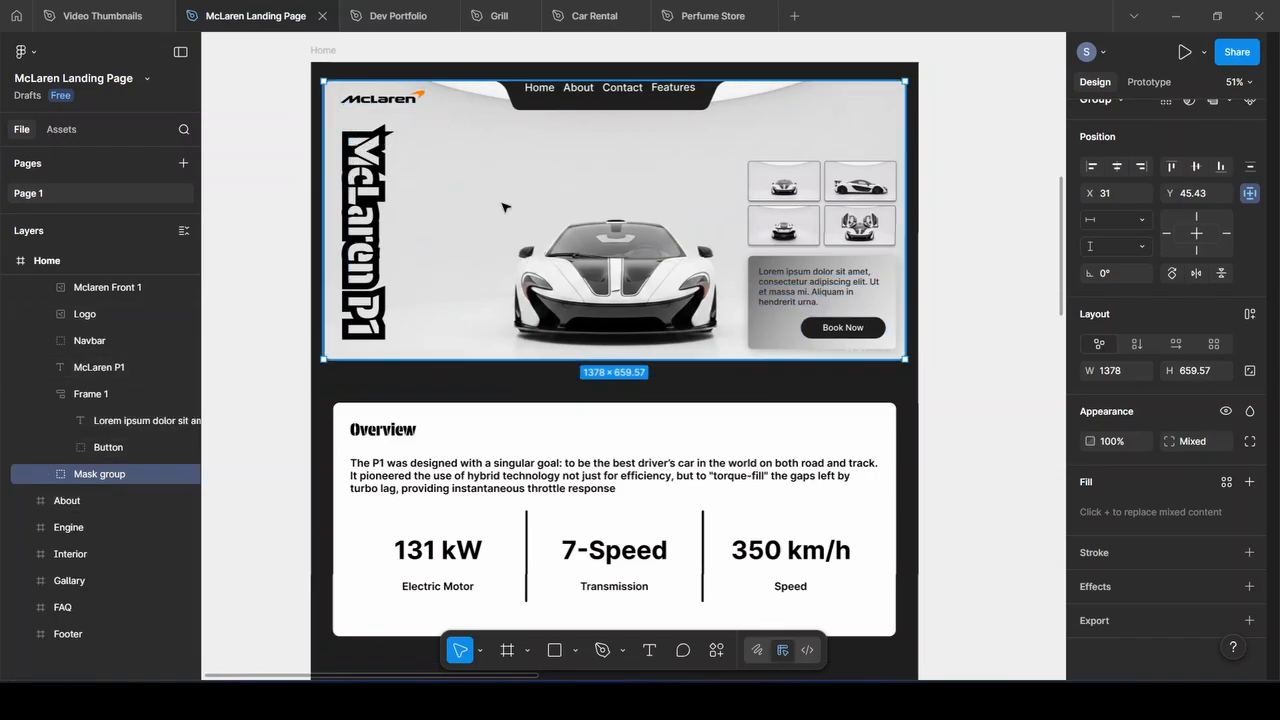
Inspect the Mask group's generated car image and Rectangle 1, then select the Logo and Navbar
left_click(45, 475)
left_click(105, 530)
left_click(111, 508, "shift")
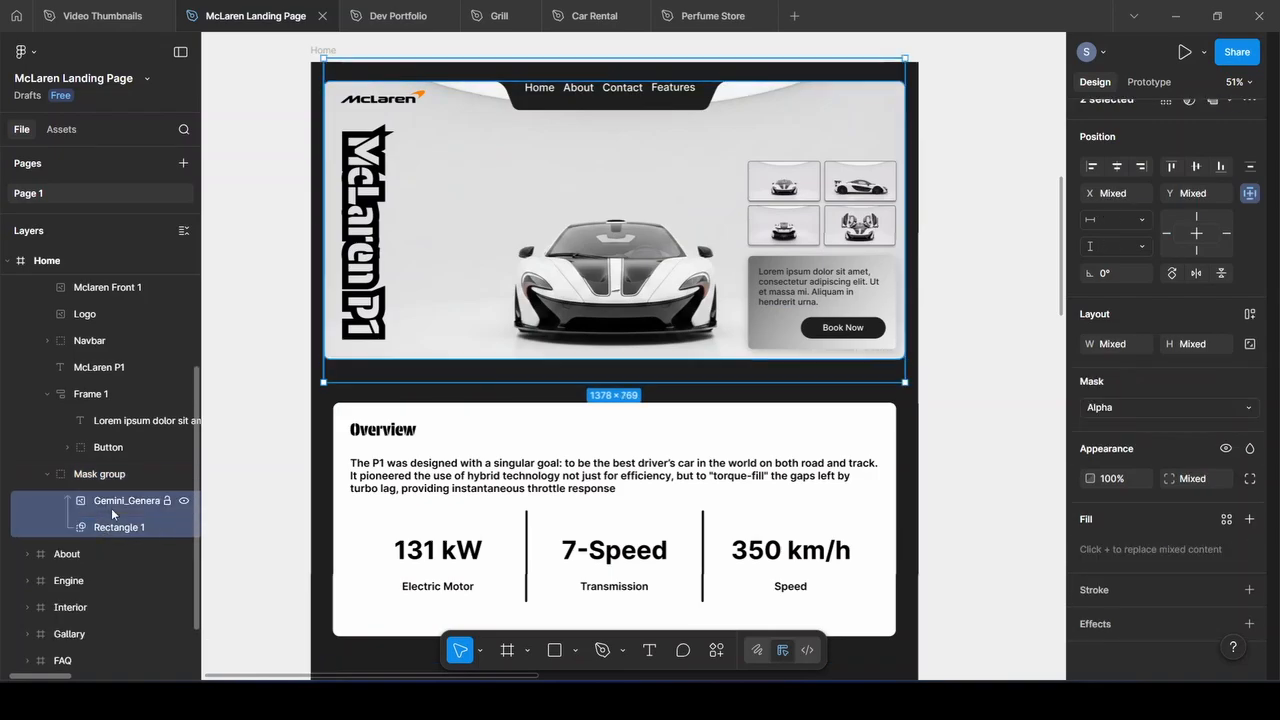
right_click(112, 506)
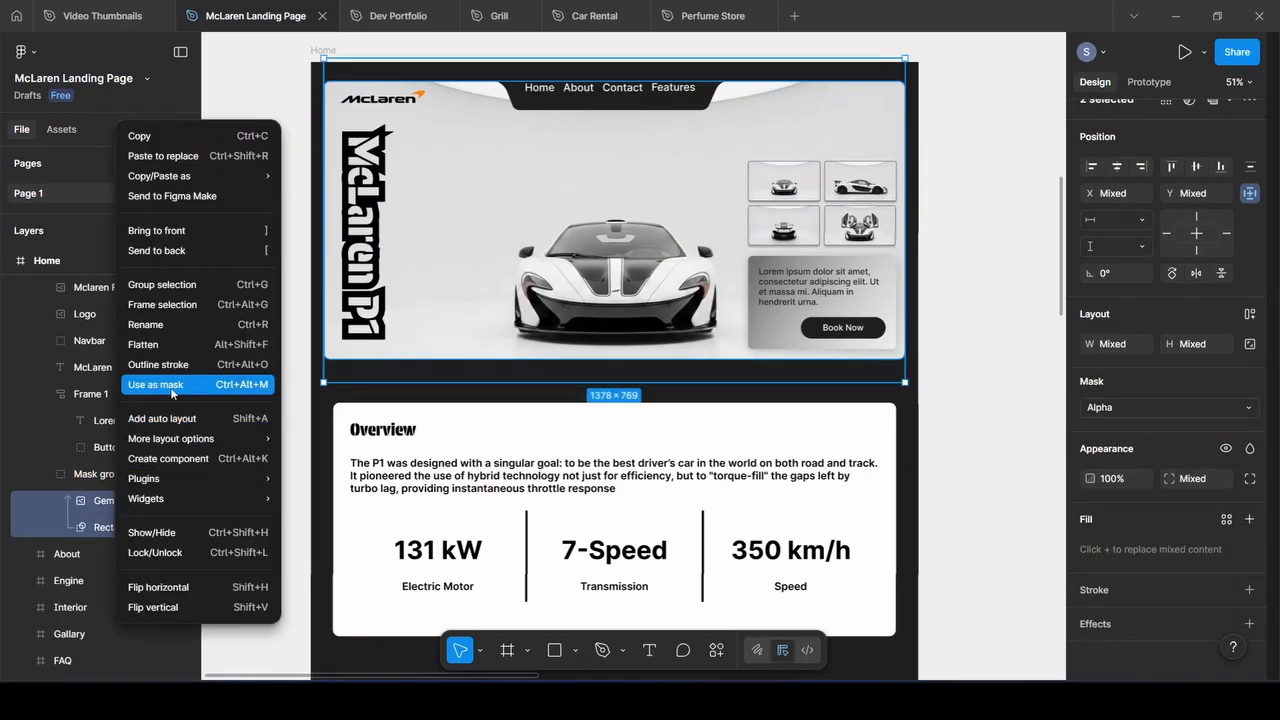
left_click(86, 478)
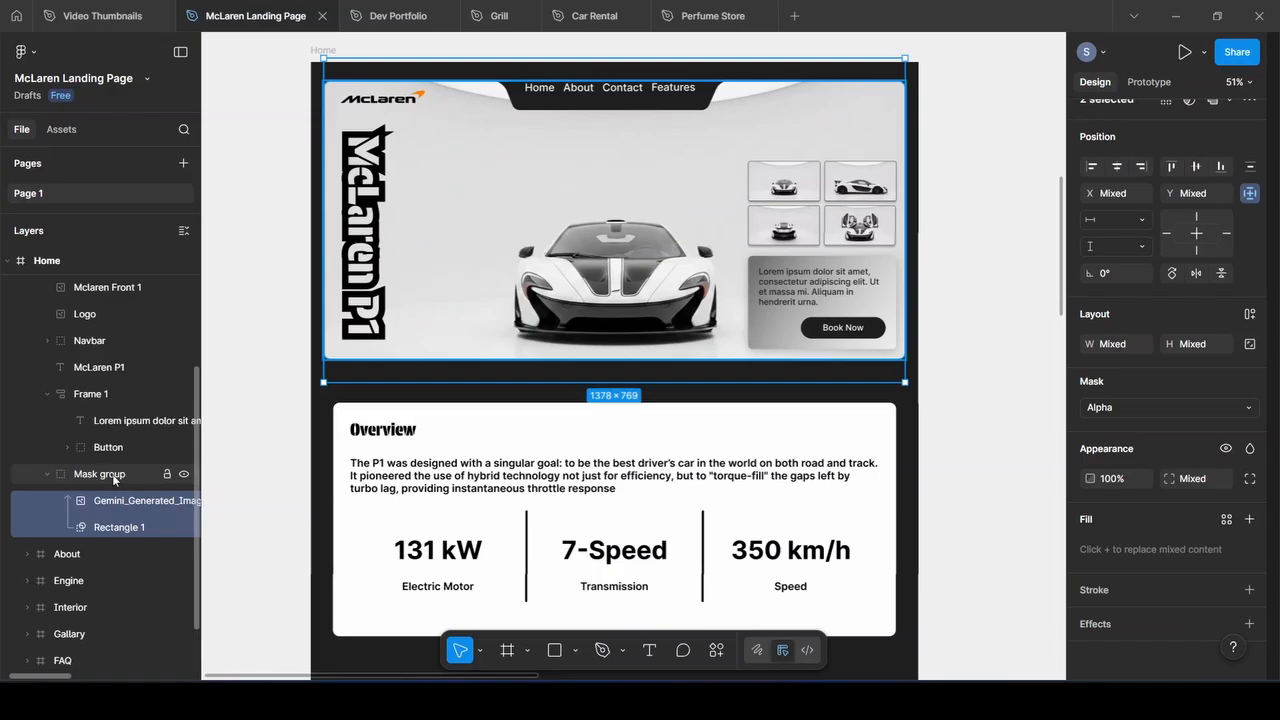
left_click(116, 478)
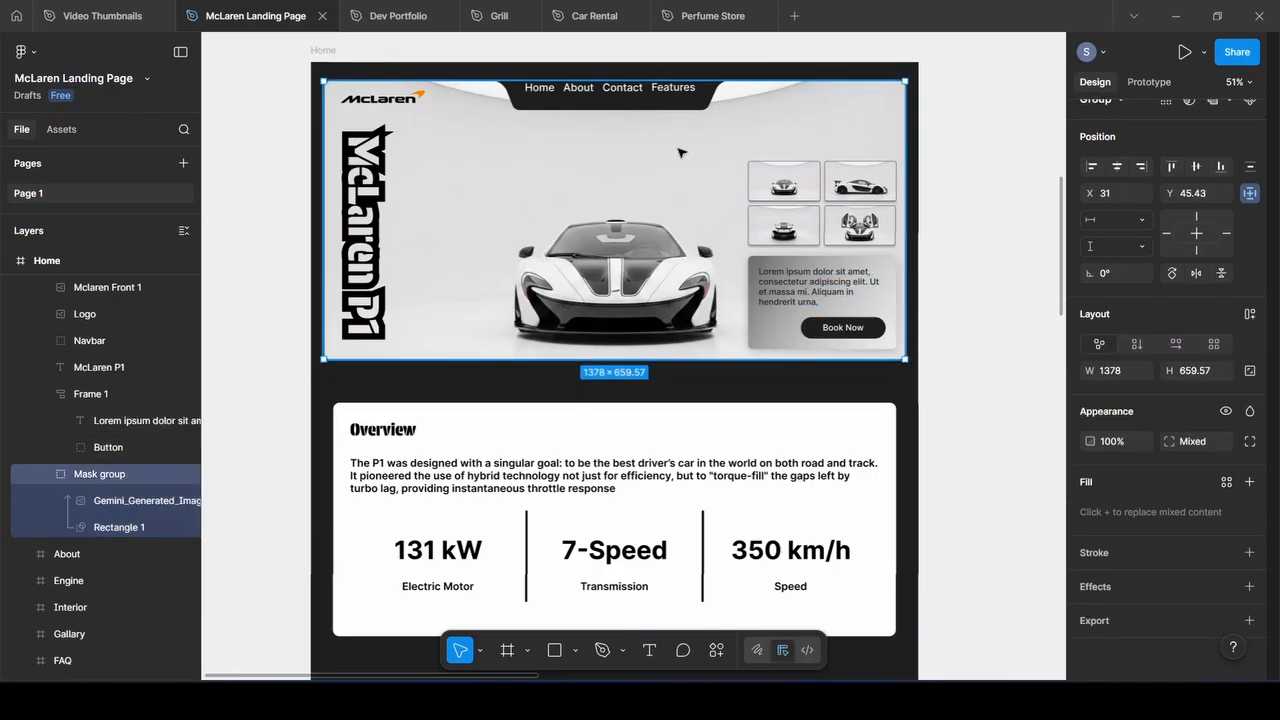
left_click(384, 98)
left_click(554, 102)
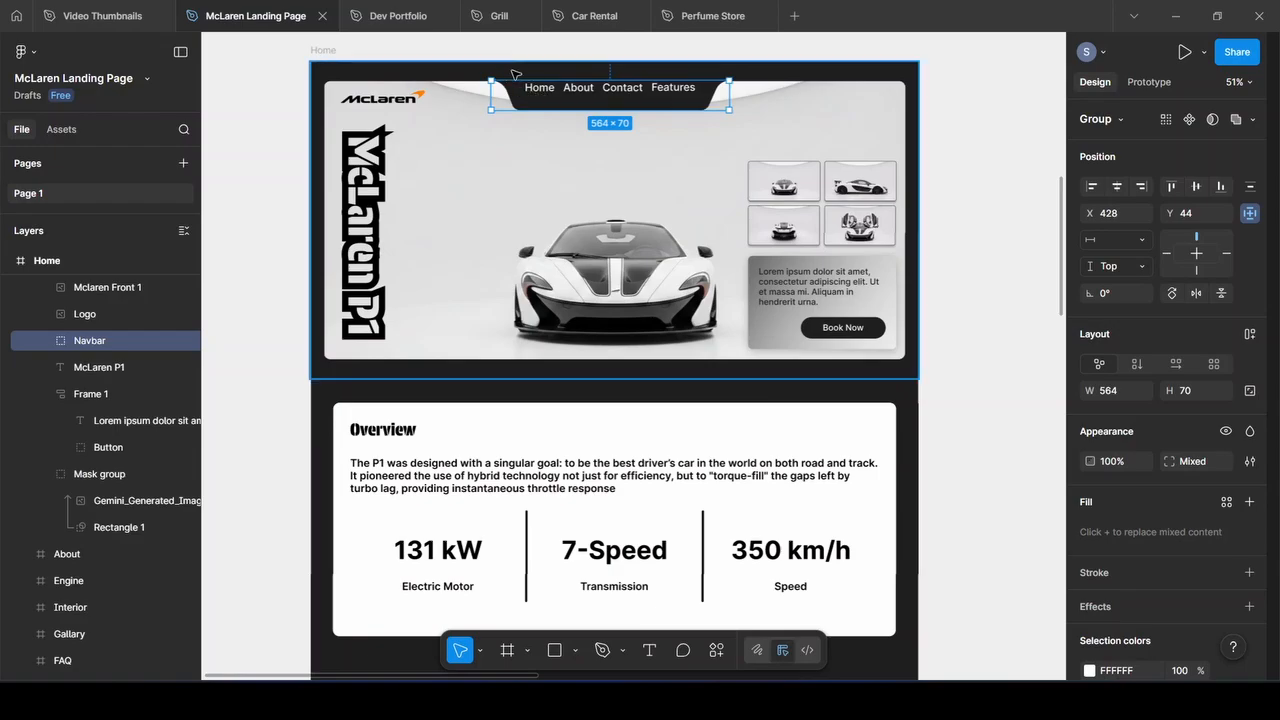
Test a 90° right rotation on the McLaren P1 title, undo it, then select Hero and Home
left_click(372, 185)
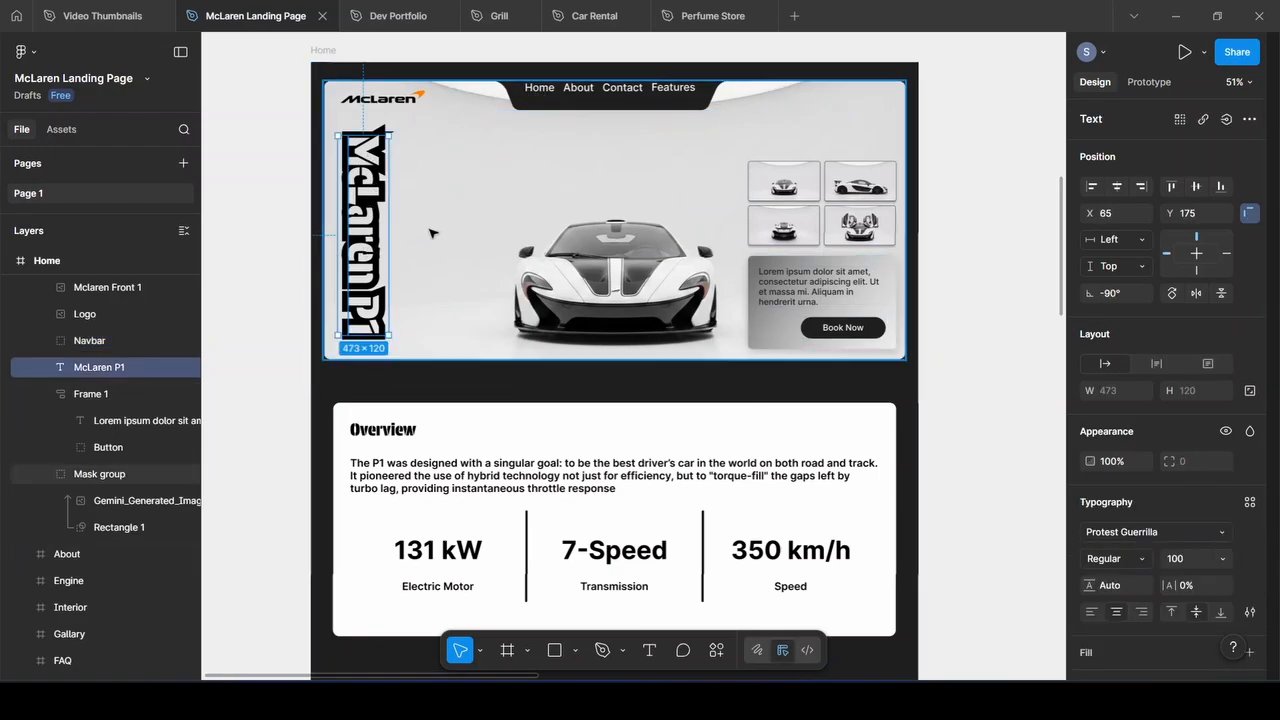
left_click(1170, 293)
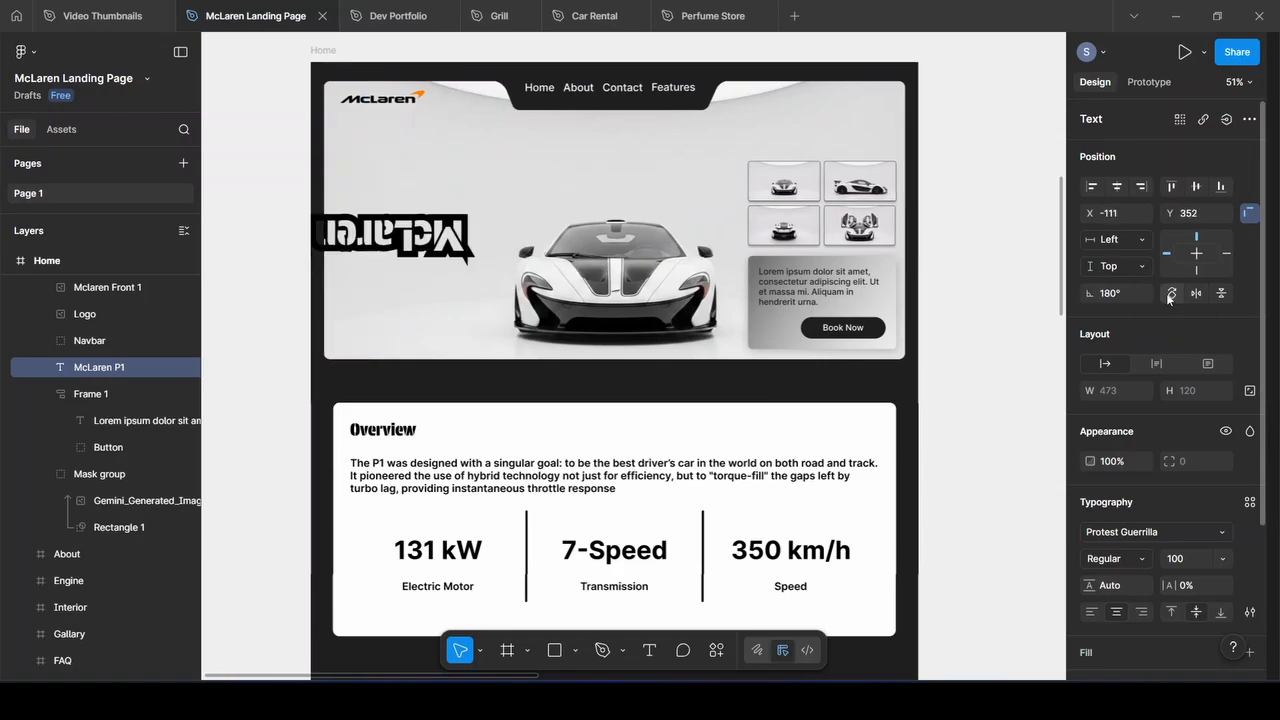
key("ctrl+z")
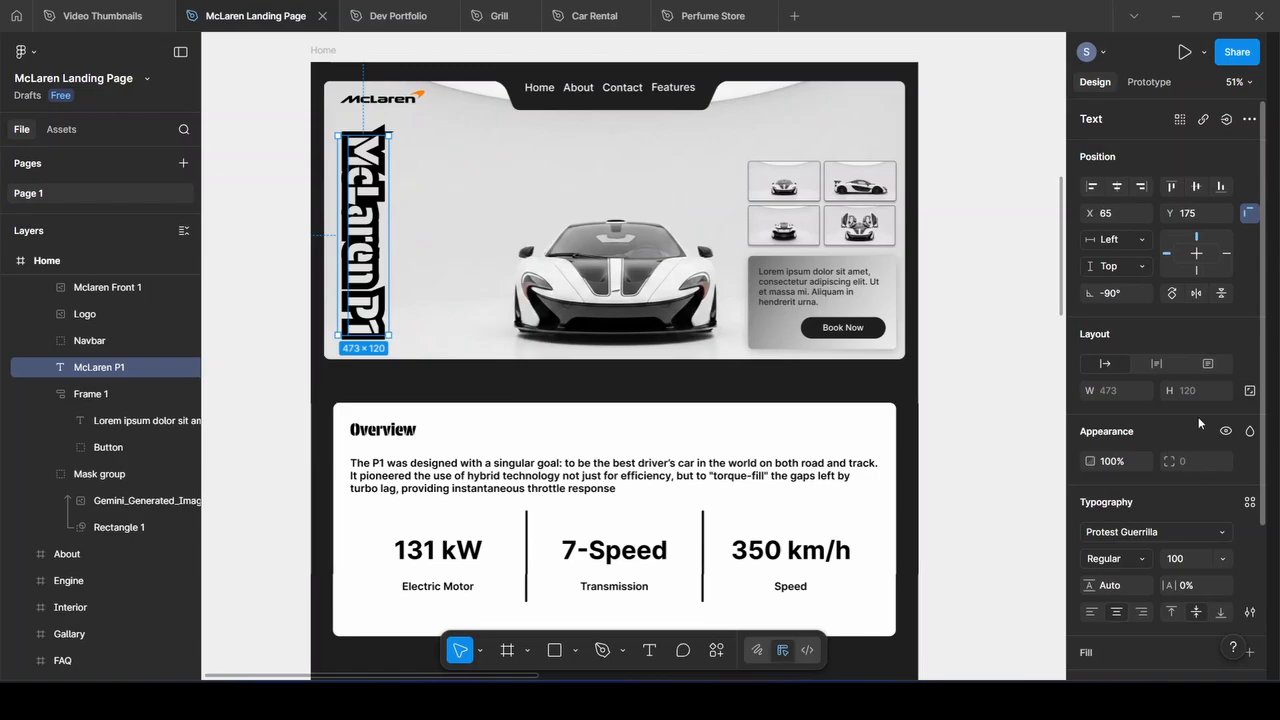
scroll(1199, 423, "down", 3)
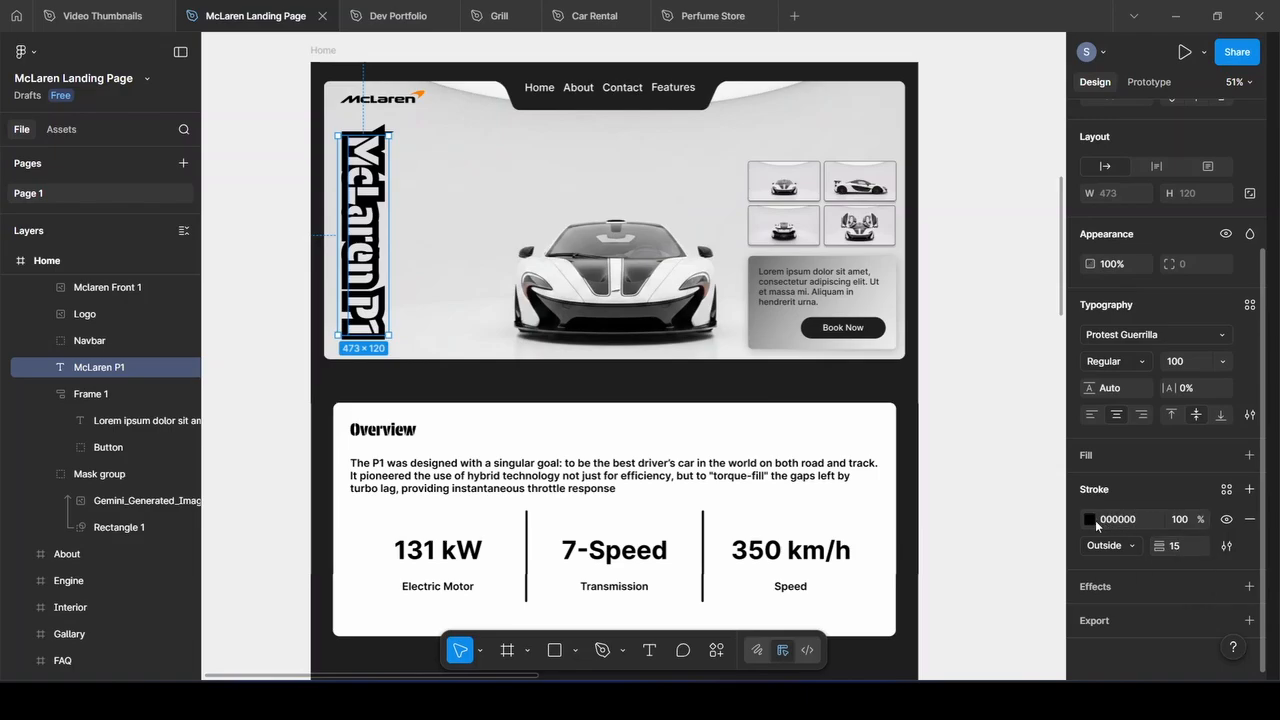
left_click(465, 75)
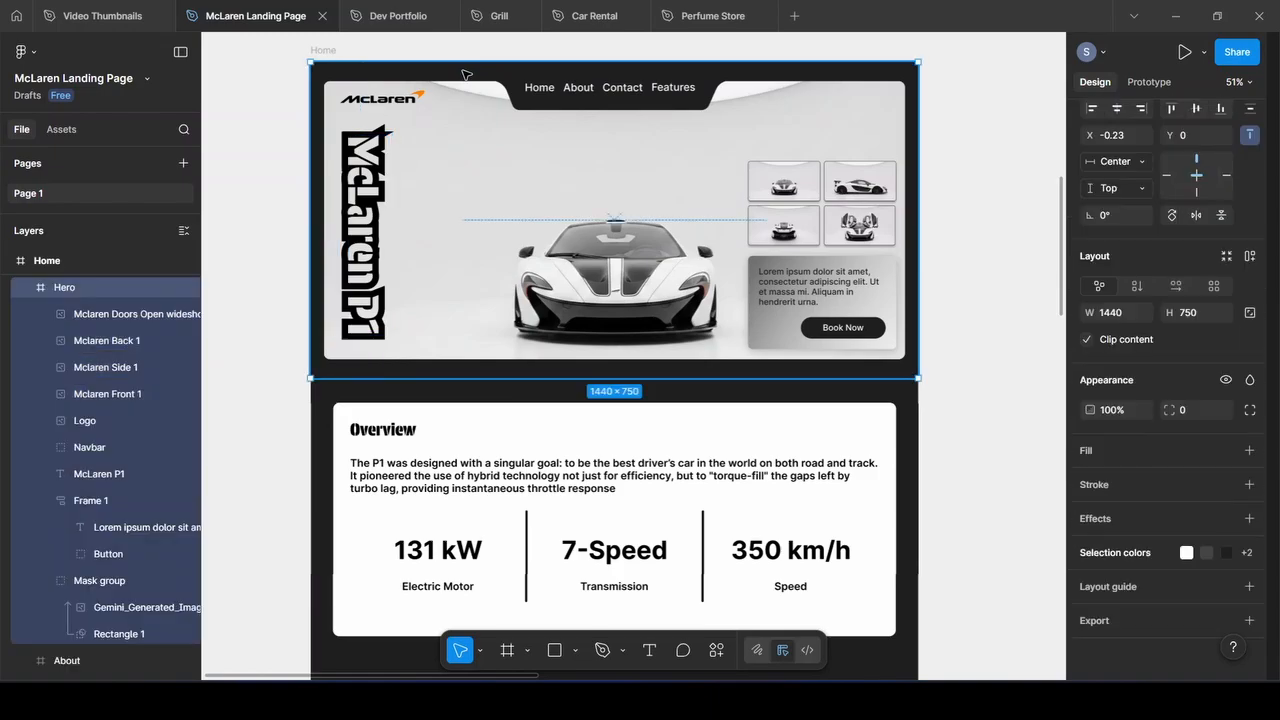
left_click(335, 53)
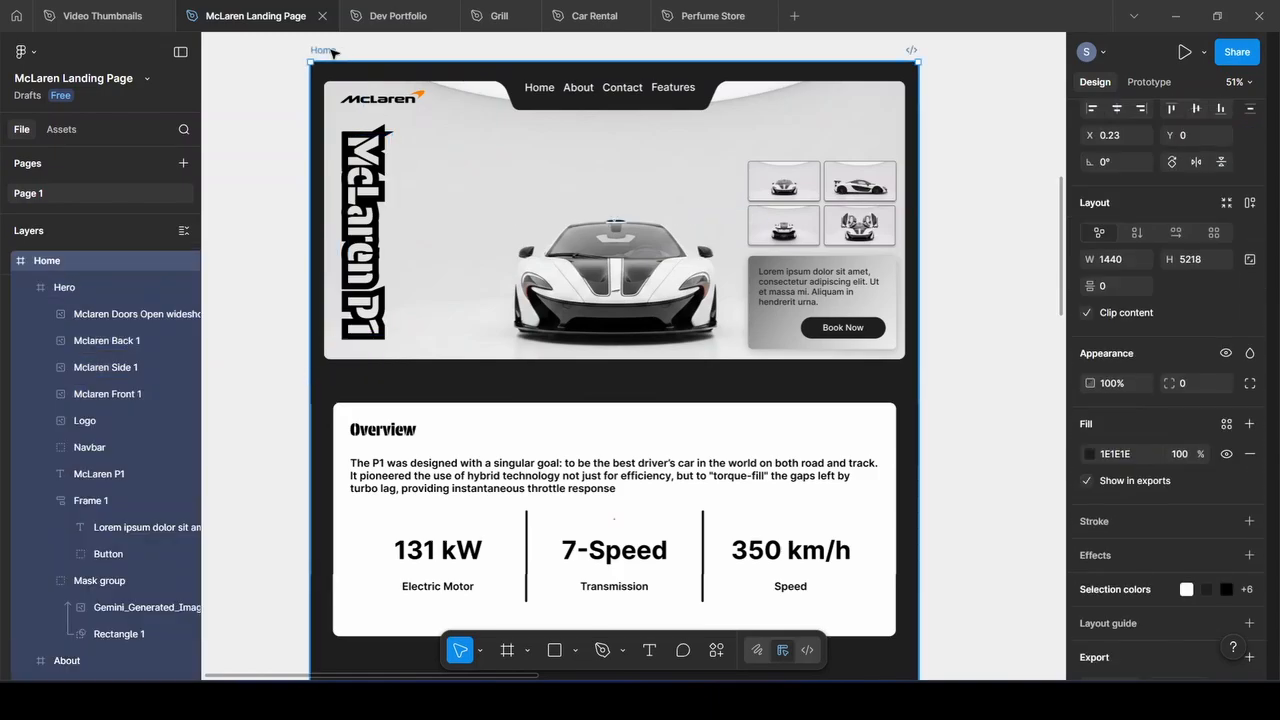
scroll(506, 100, "up", 4)
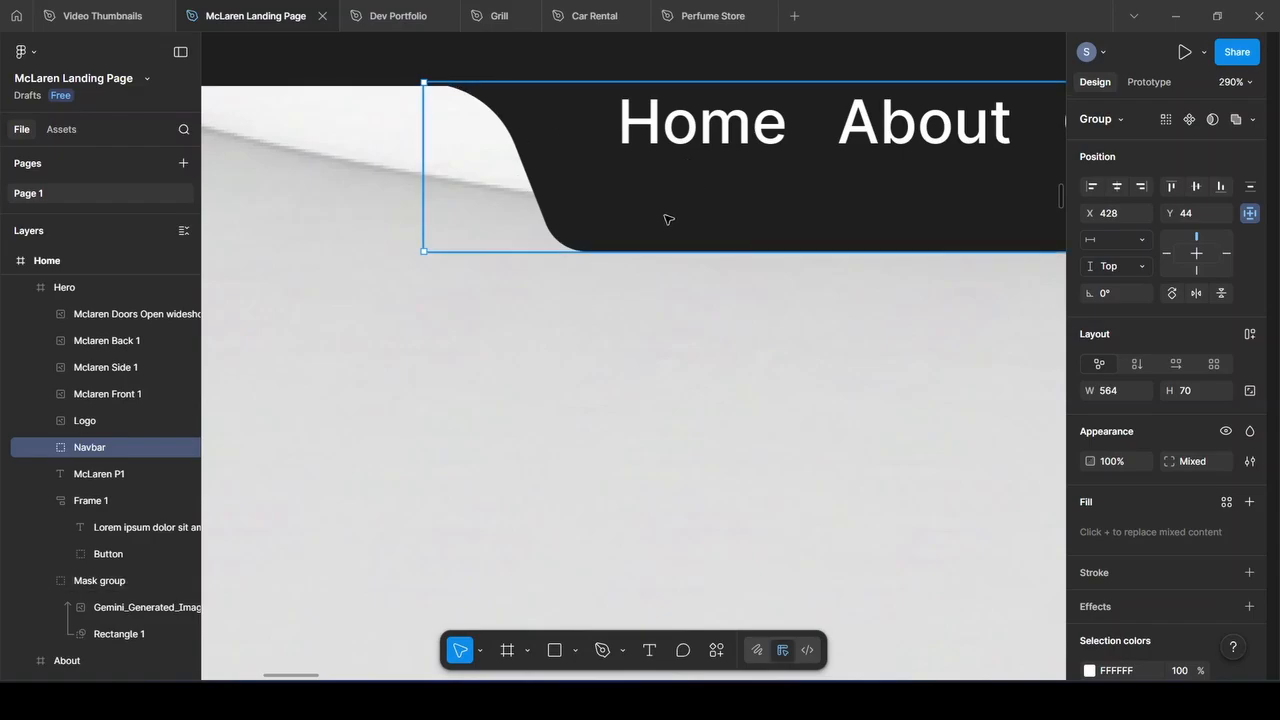
Add the text 'jiojdioasdio' below the navbar and draw a 165×76 rectangle around it
left_click(48, 447)
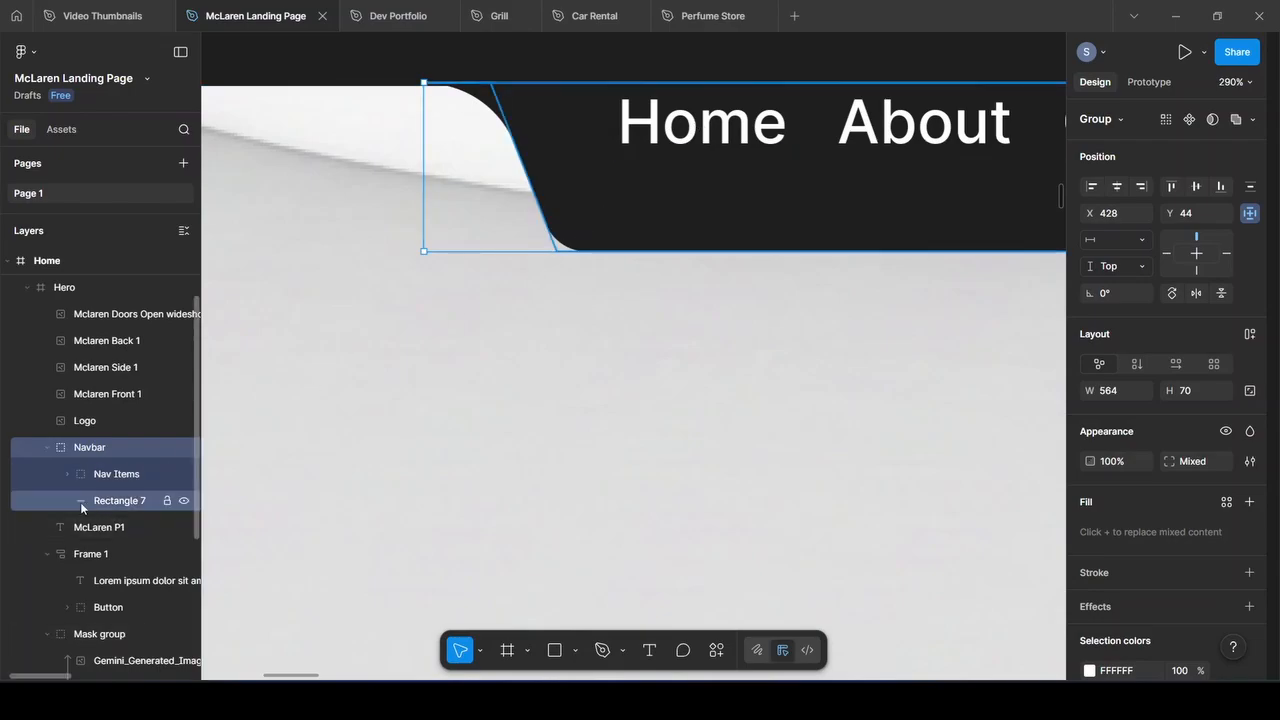
left_click(649, 650)
left_click(546, 440)
type("jiojdioasdio")
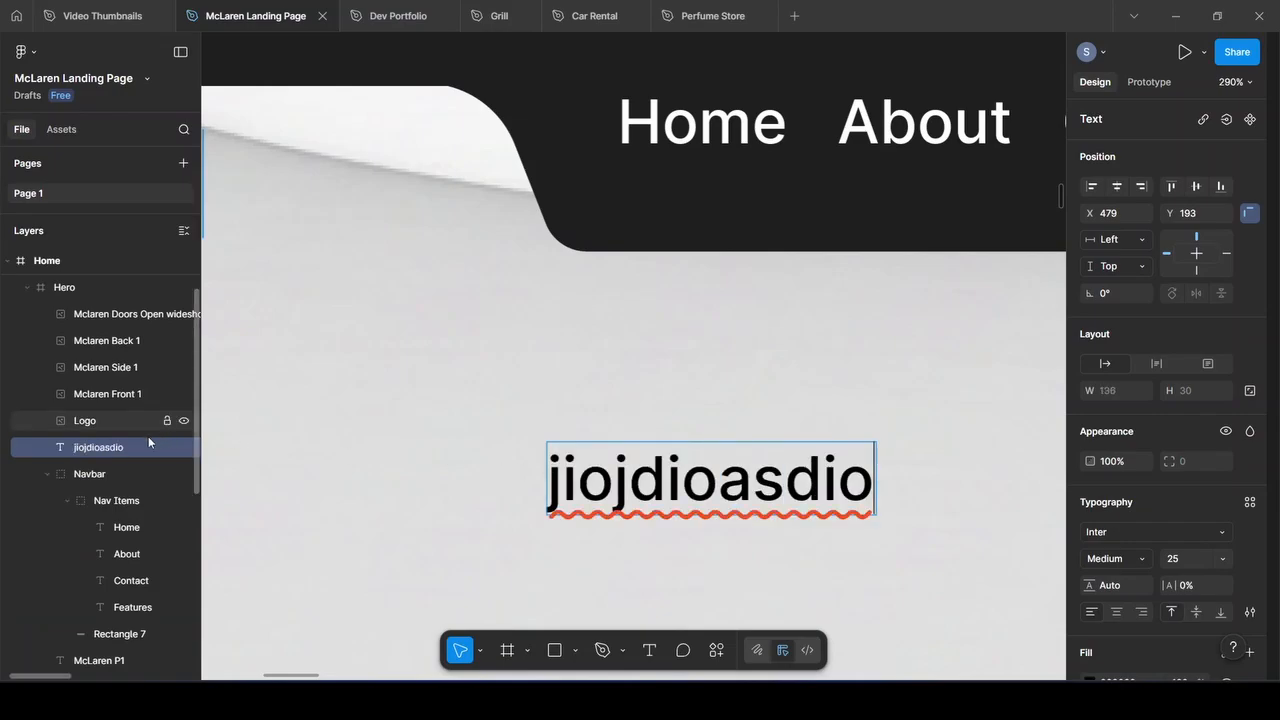
key("Escape")
key("r")
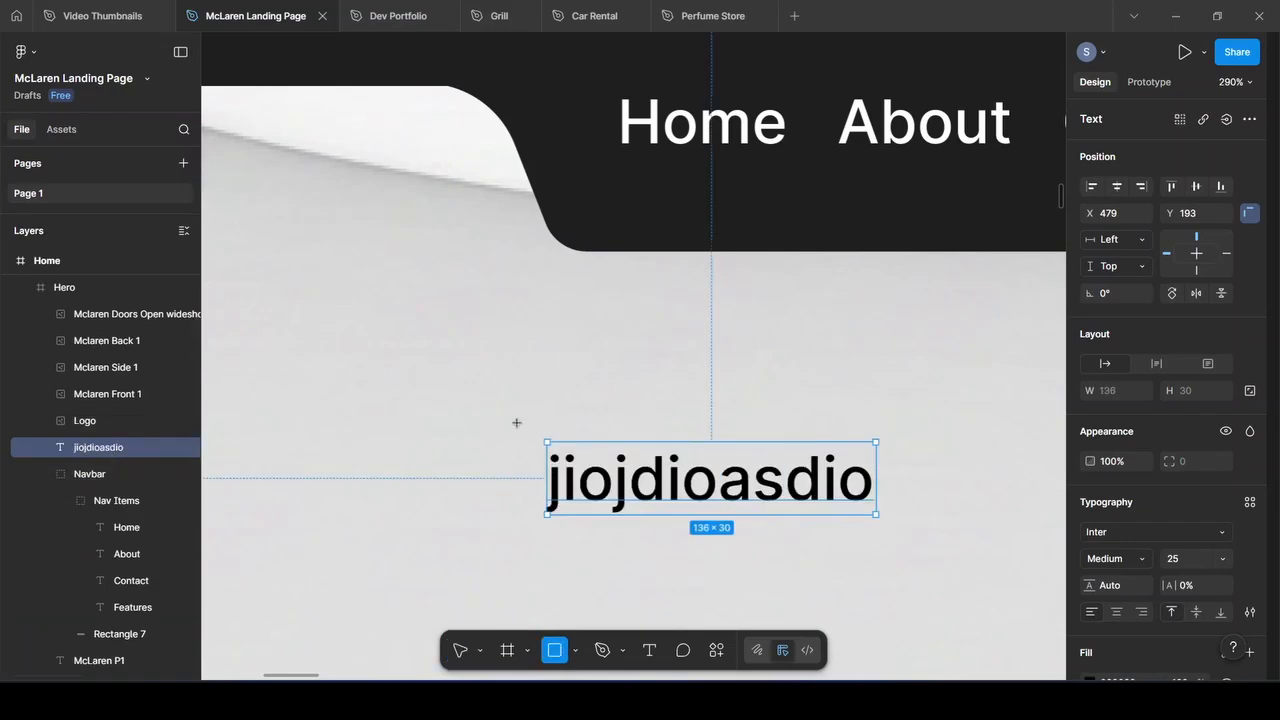
left_click_drag(515, 391, 914, 575)
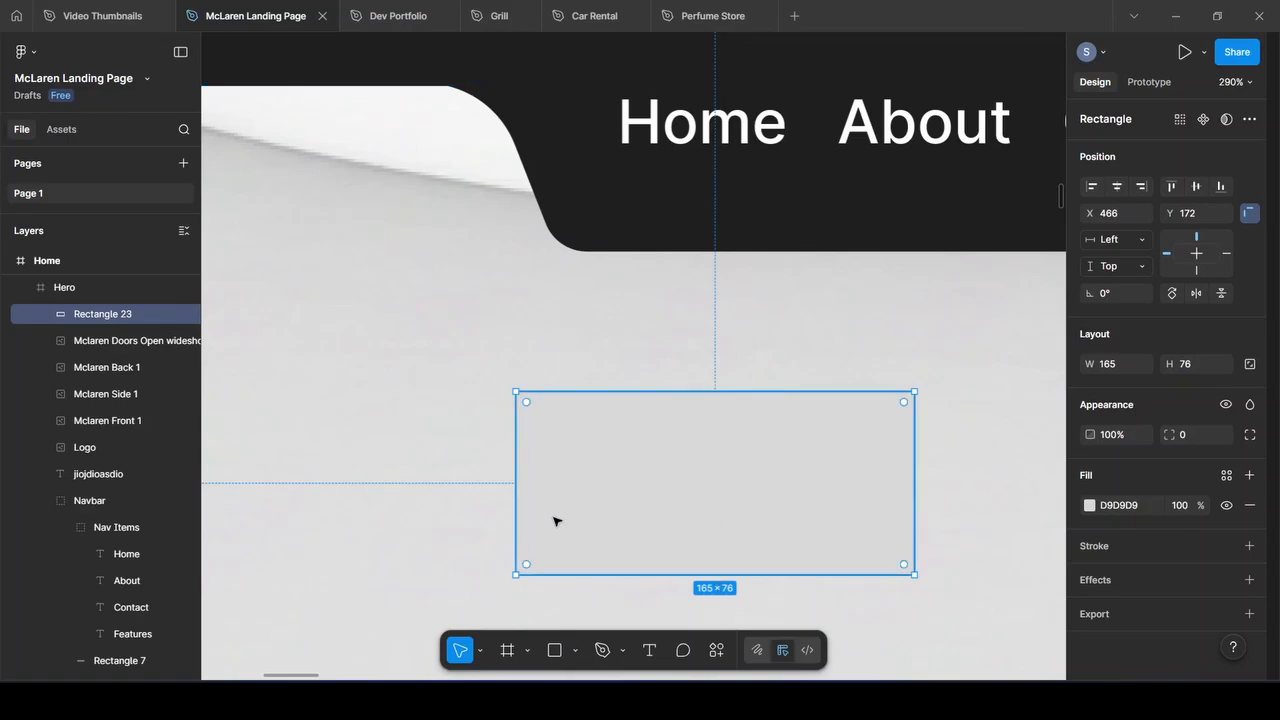
Group the text and rectangle as Group 8, with the text layer above the rectangle
left_click_drag(98, 316, 101, 475)
left_click(101, 475, "shift")
left_click(94, 448, "shift")
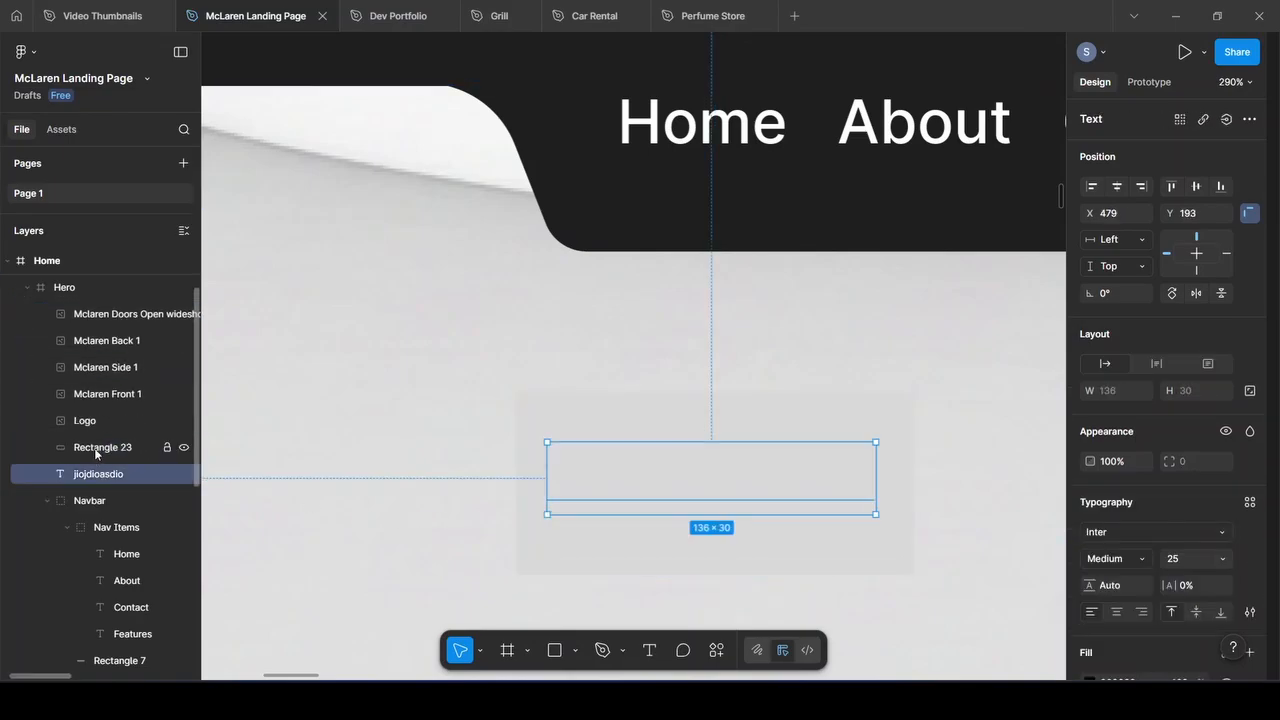
left_click(94, 448, "shift")
right_click(94, 448)
left_click(130, 285)
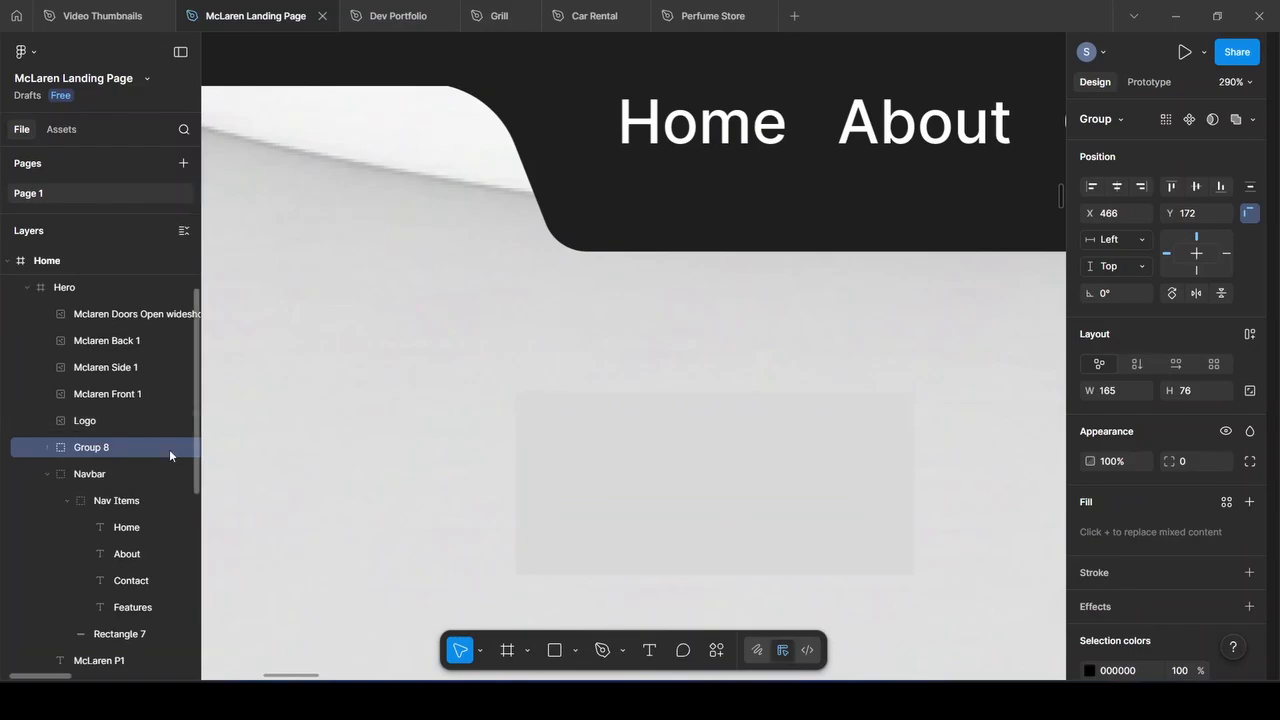
left_click(47, 447)
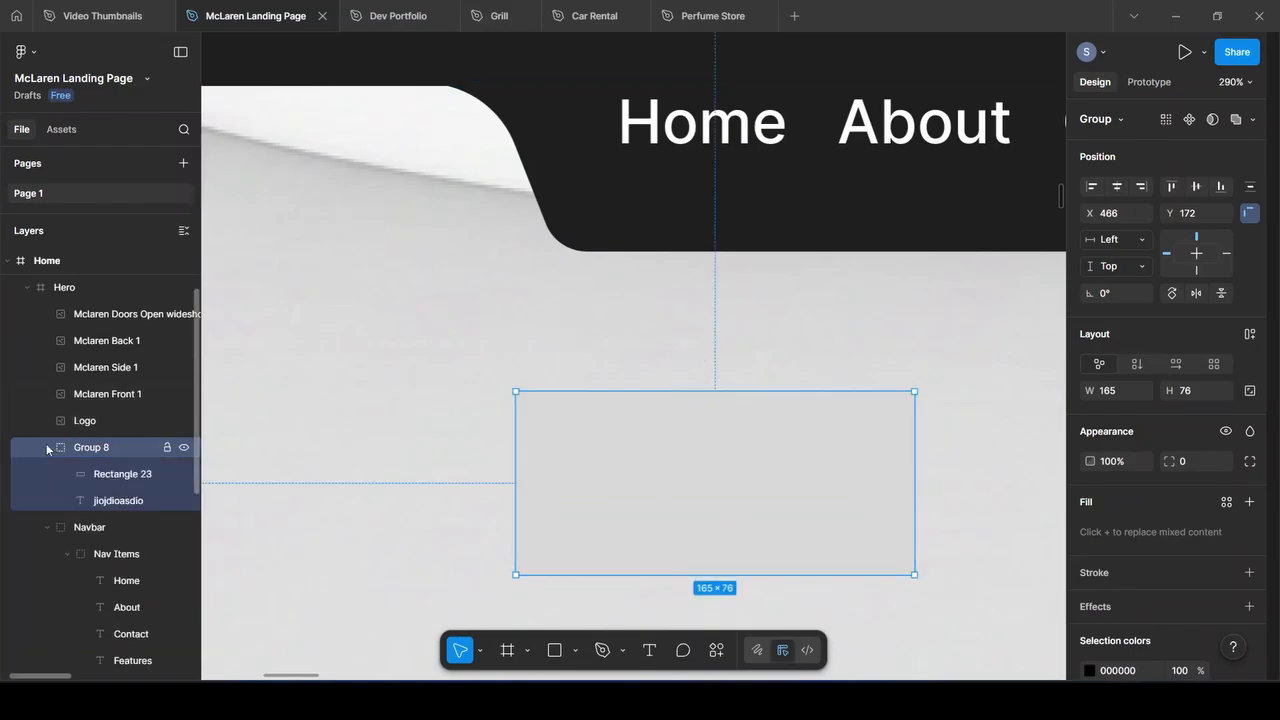
left_click_drag(118, 500, 118, 472)
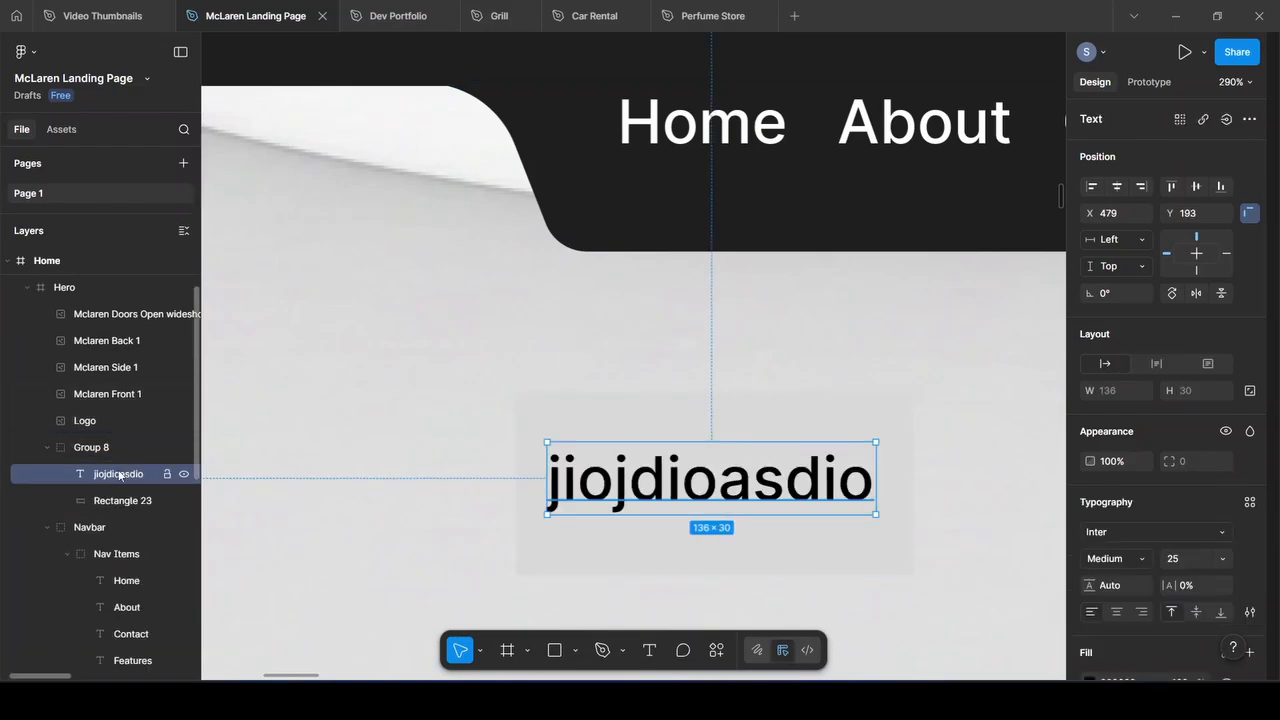
Fill the rectangle with 1E1E1E and make the jiojdioasdio text white (FFFFFF)
left_click(113, 499)
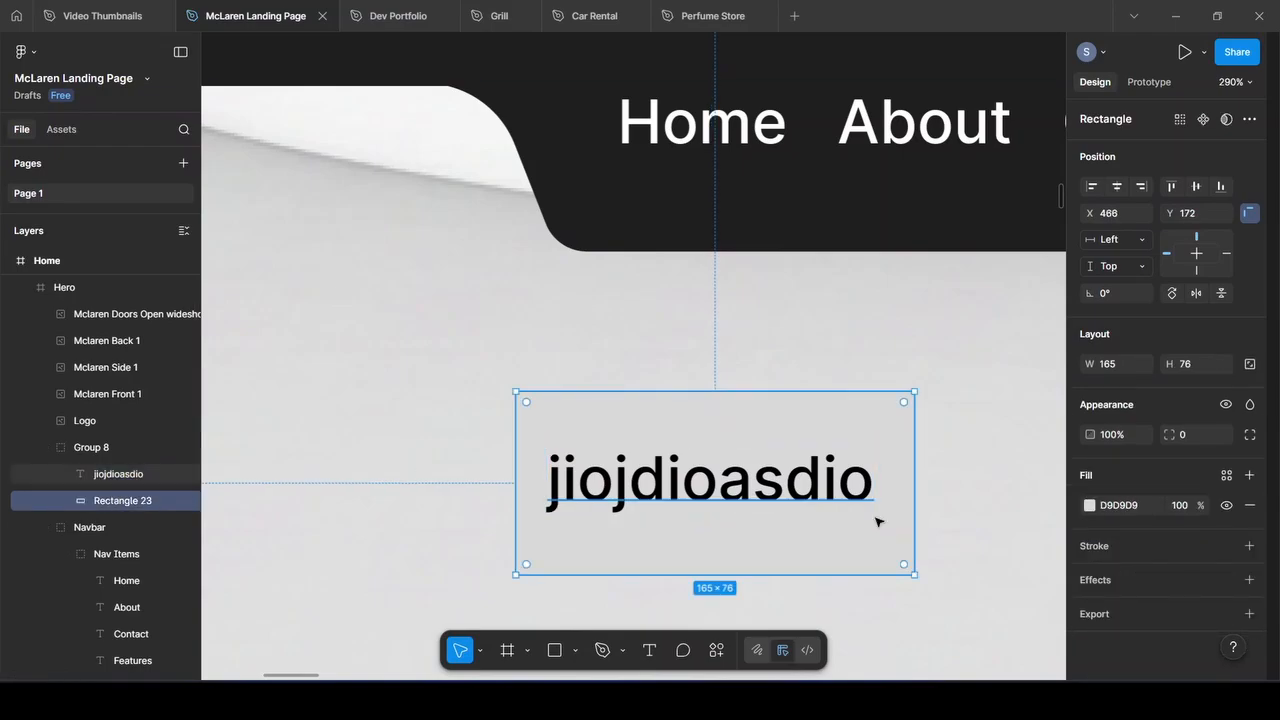
left_click(1091, 507)
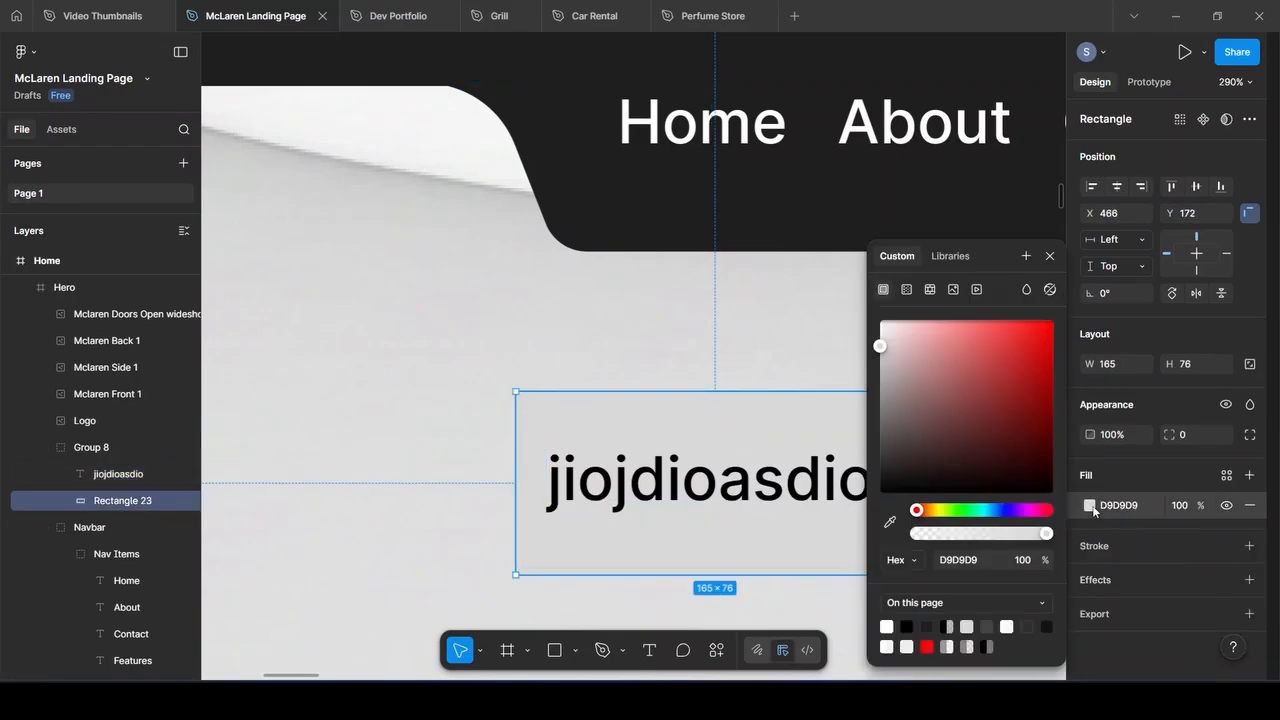
left_click(926, 626)
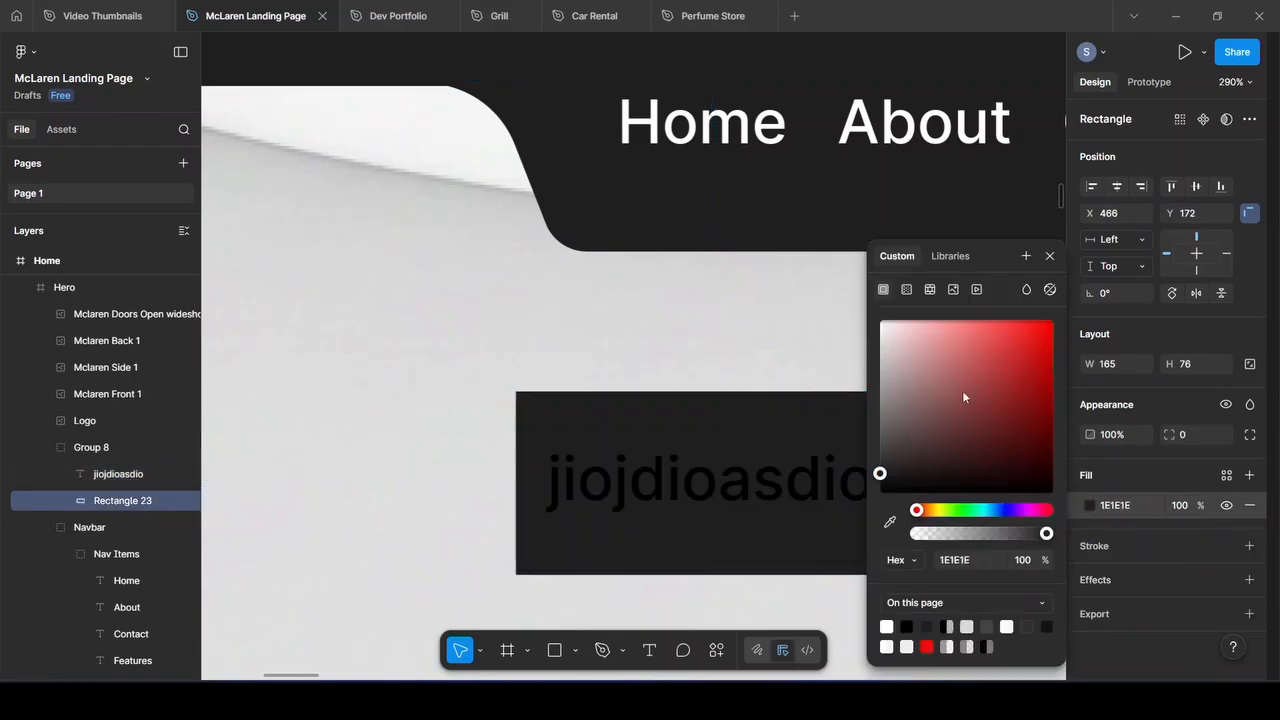
left_click(1050, 256)
left_click(866, 487)
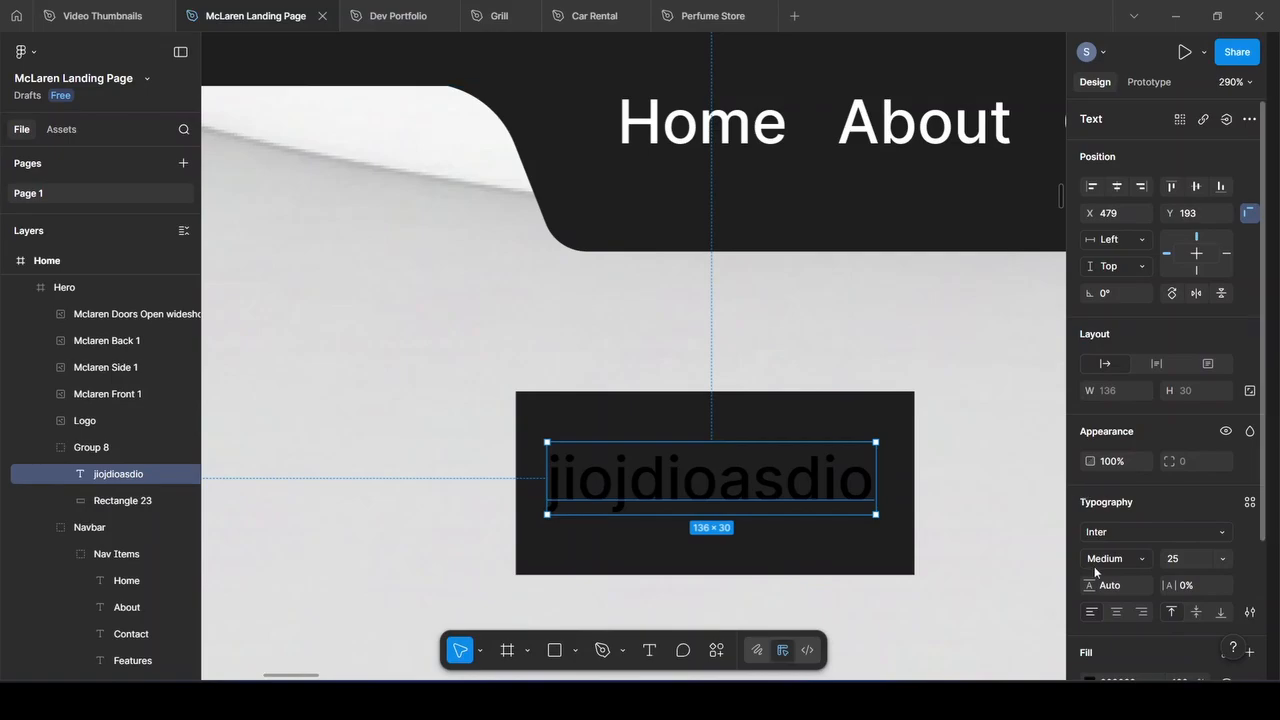
left_click(1119, 681)
type("fff")
key("Return")
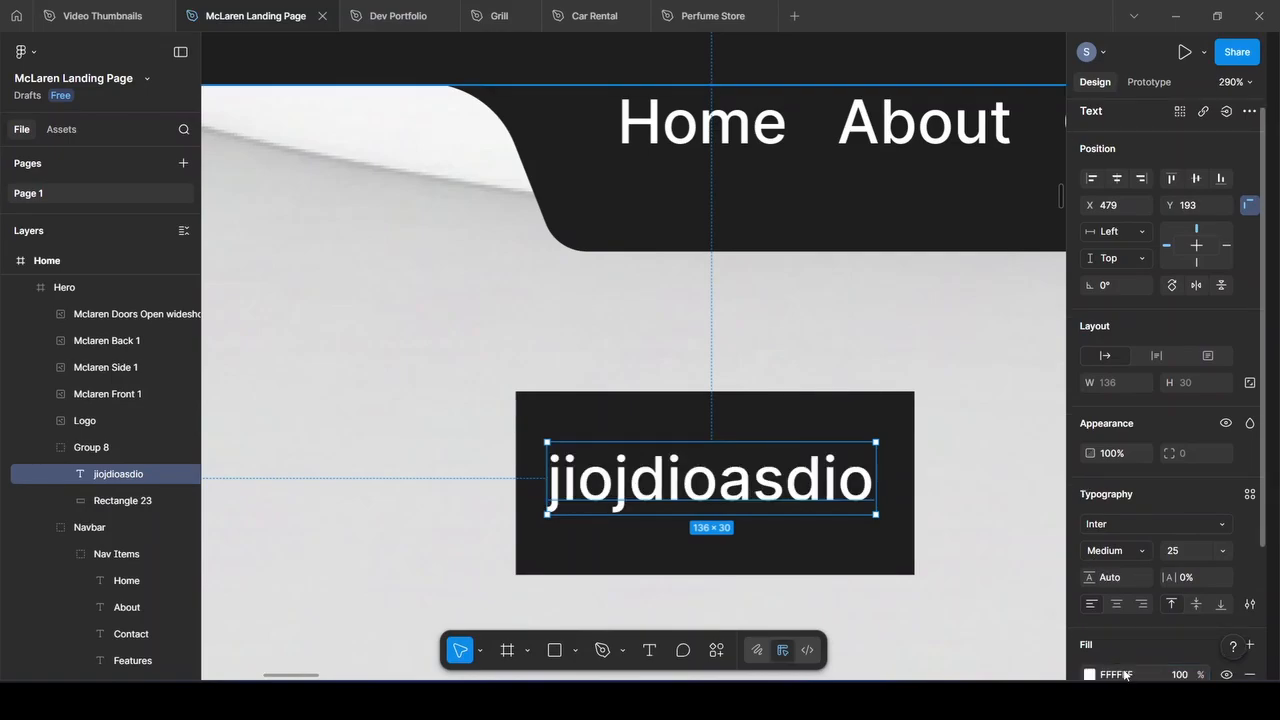
Widen the rectangle to 363 and centre the text horizontally on it
left_click(548, 427)
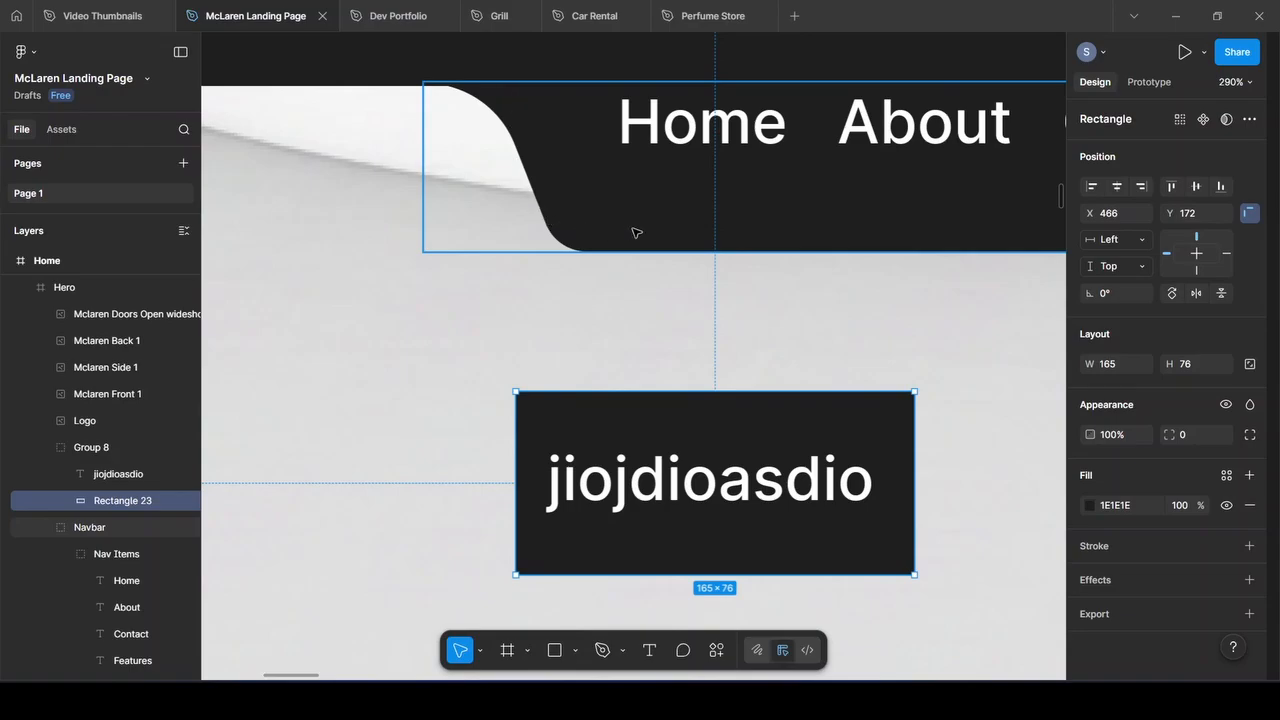
left_click_drag(514, 466, 260, 466)
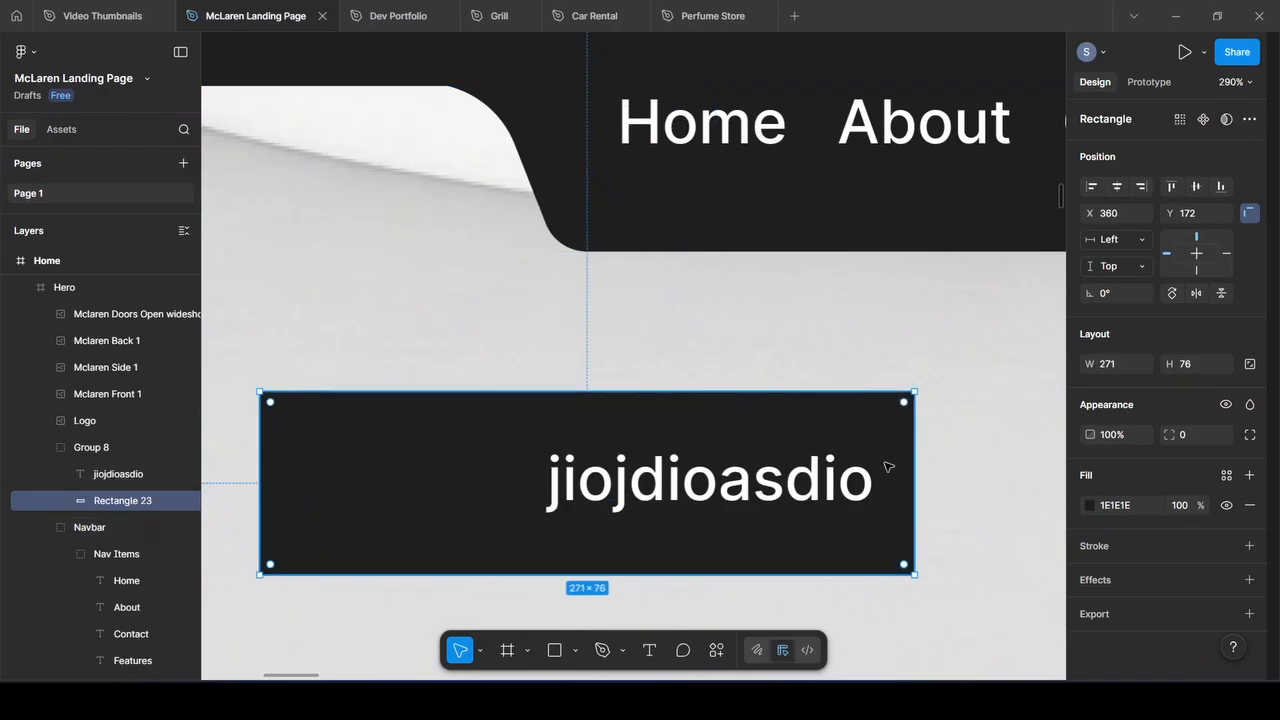
left_click_drag(912, 466, 1020, 466)
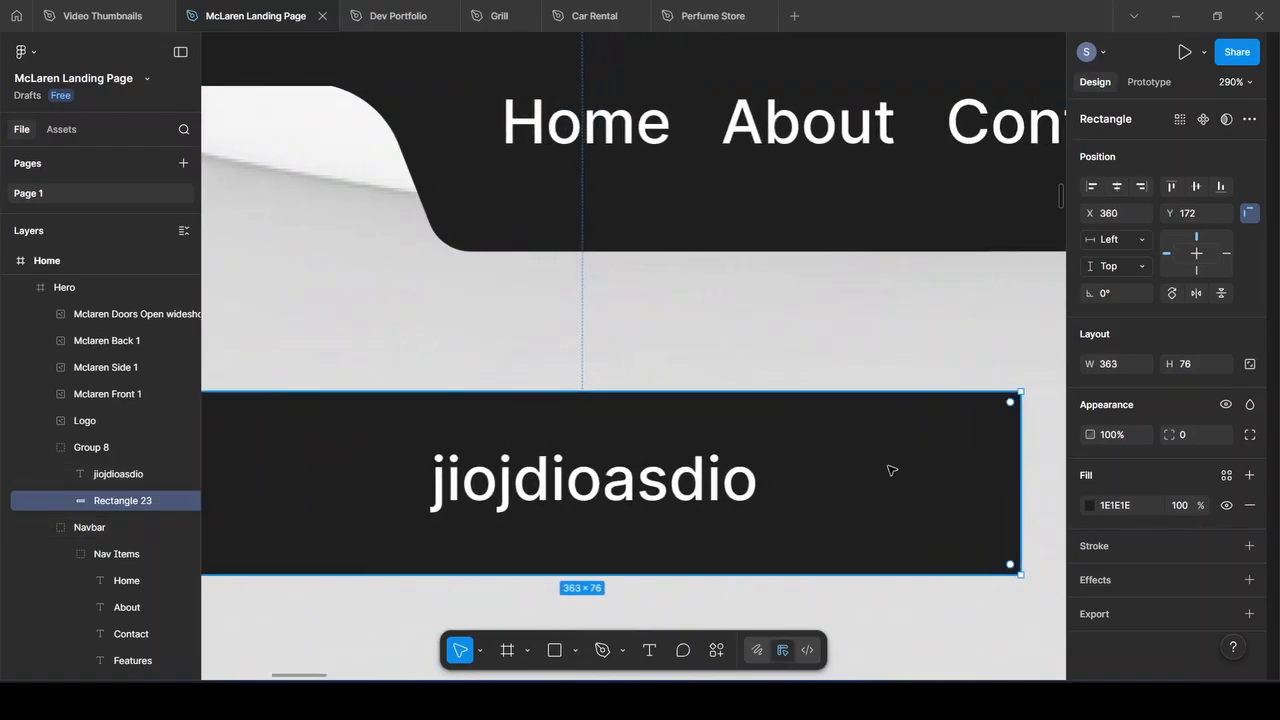
scroll(791, 457, "down", 2)
scroll(796, 460, "left", 1)
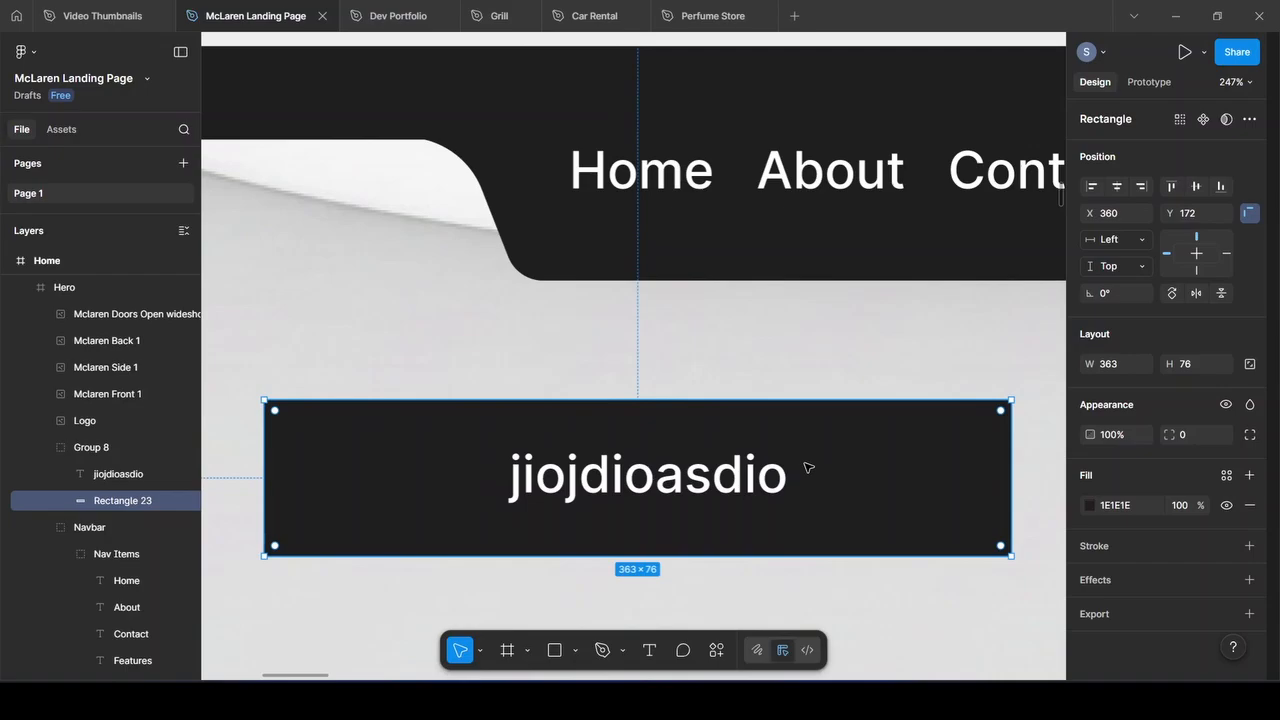
left_click(718, 480)
left_click(1118, 187)
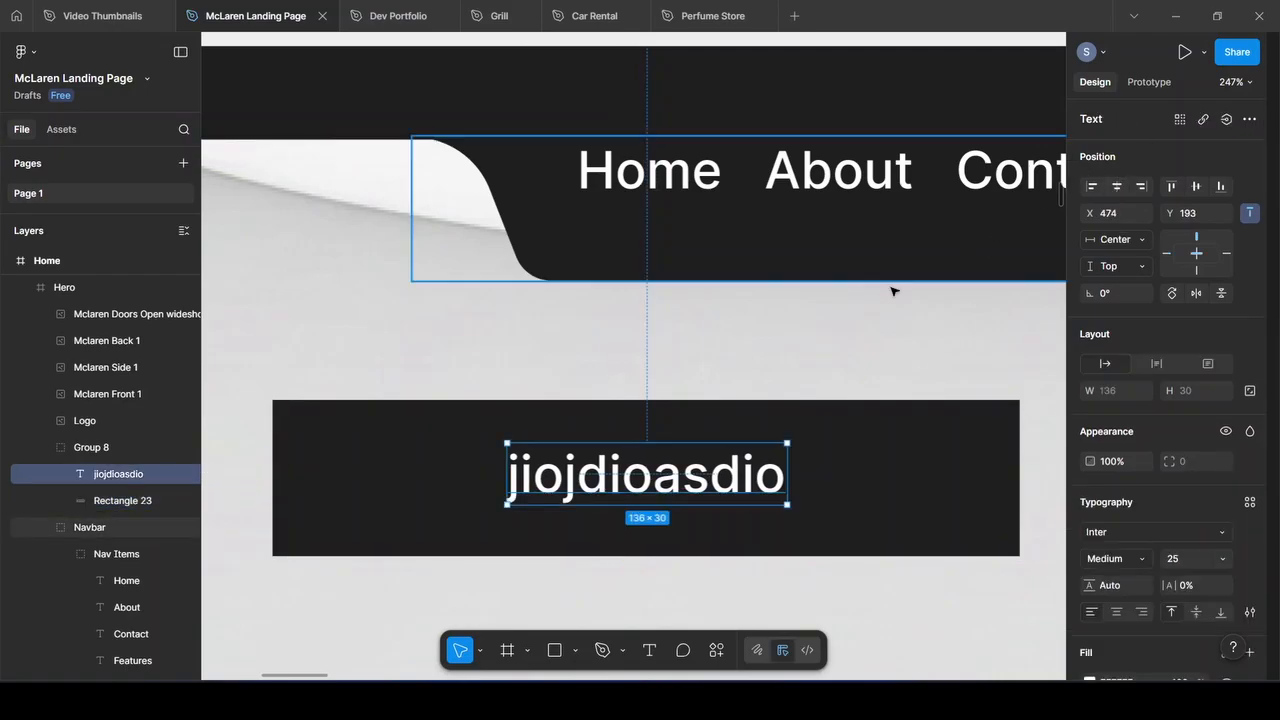
left_click(312, 480)
In Rectangle 23's point editing, nudge the top-left corner left and raise the left-edge point
double_click(344, 474)
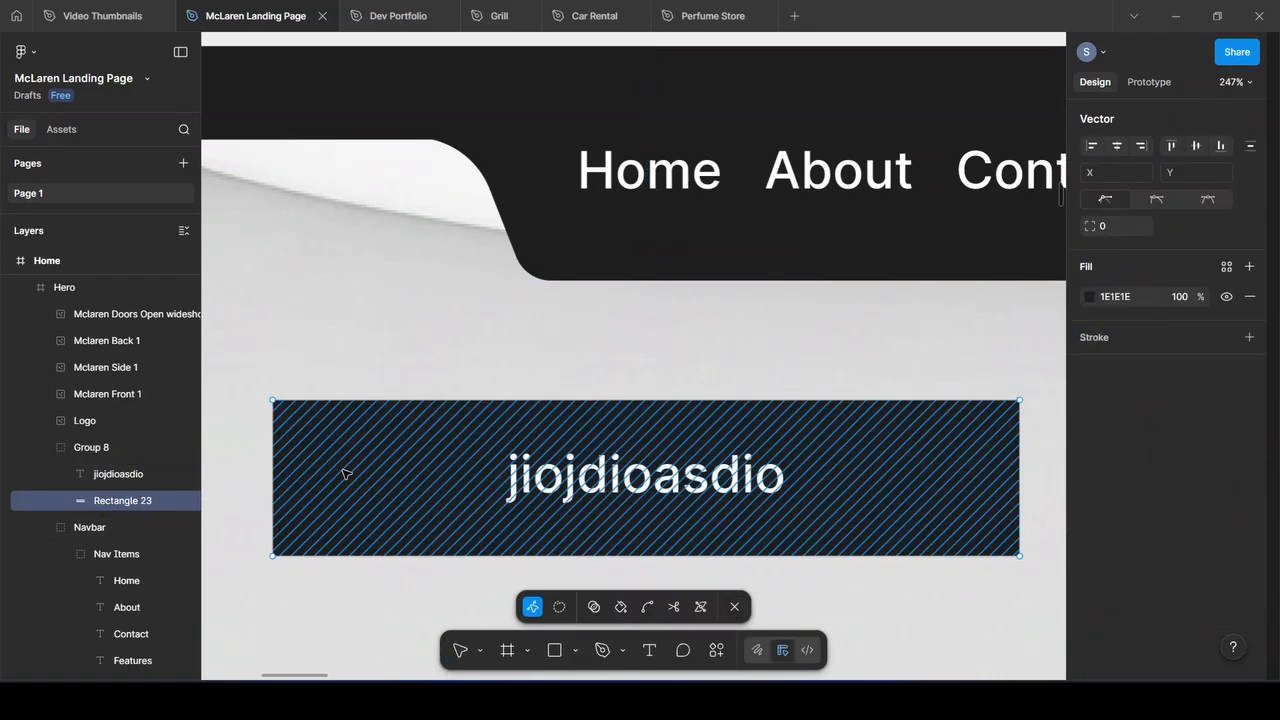
left_click(274, 479)
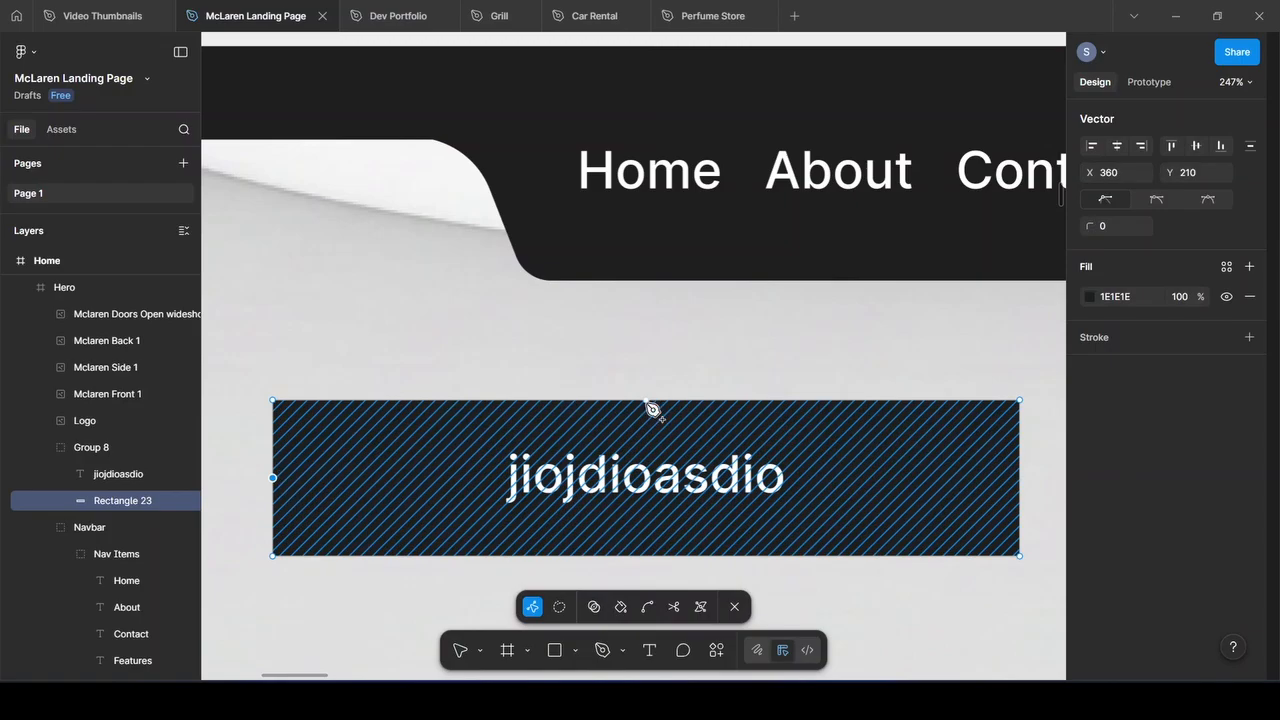
left_click(1020, 479)
left_click(273, 401)
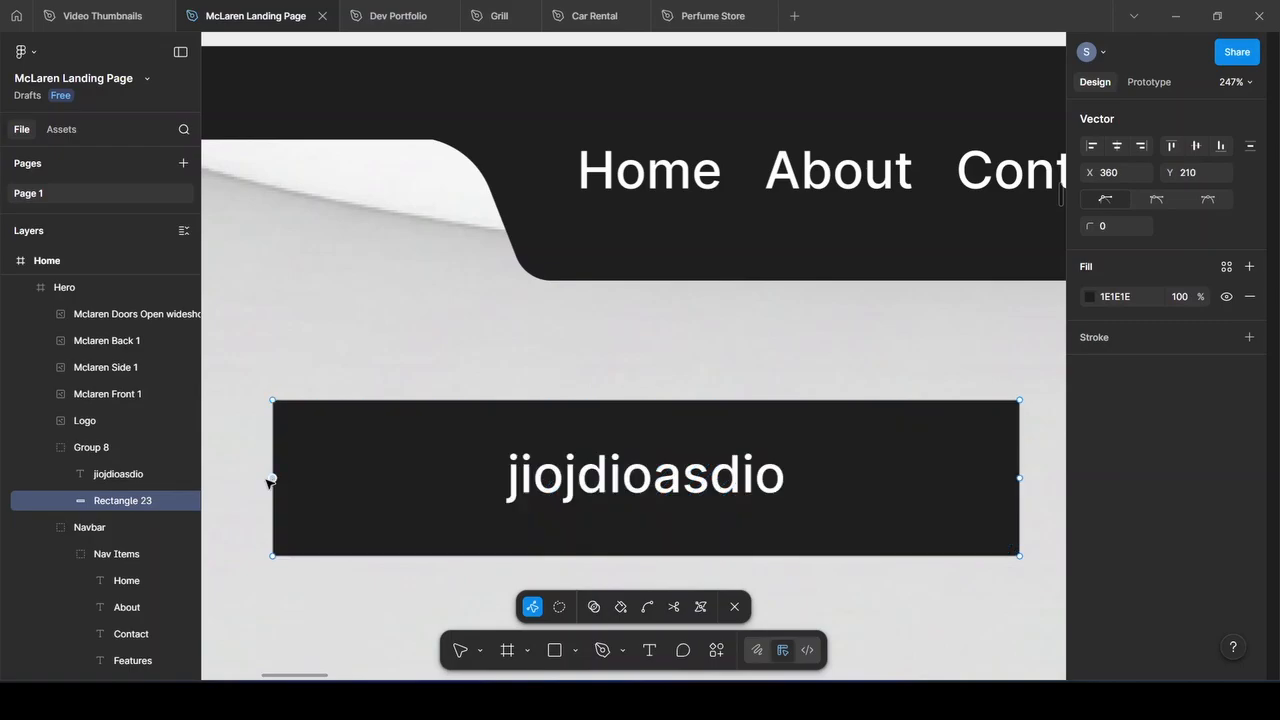
left_click_drag(271, 479, 309, 469)
key("ctrl+z")
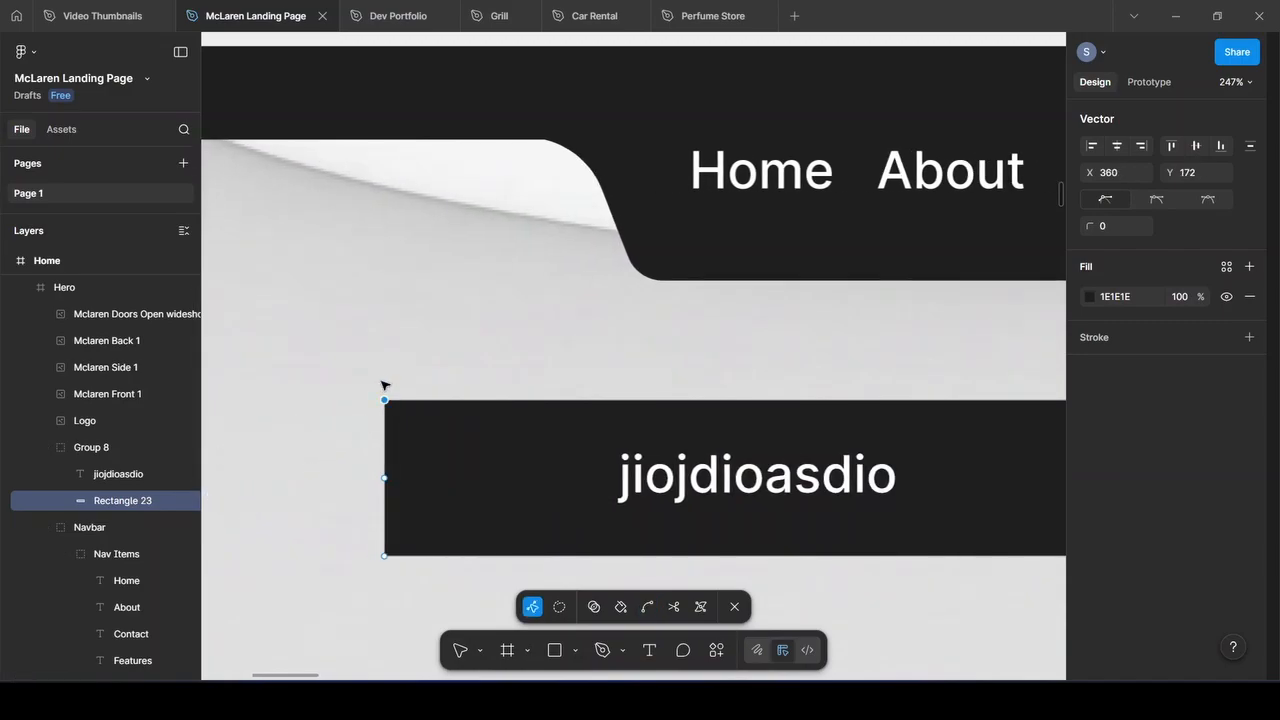
left_click(386, 400)
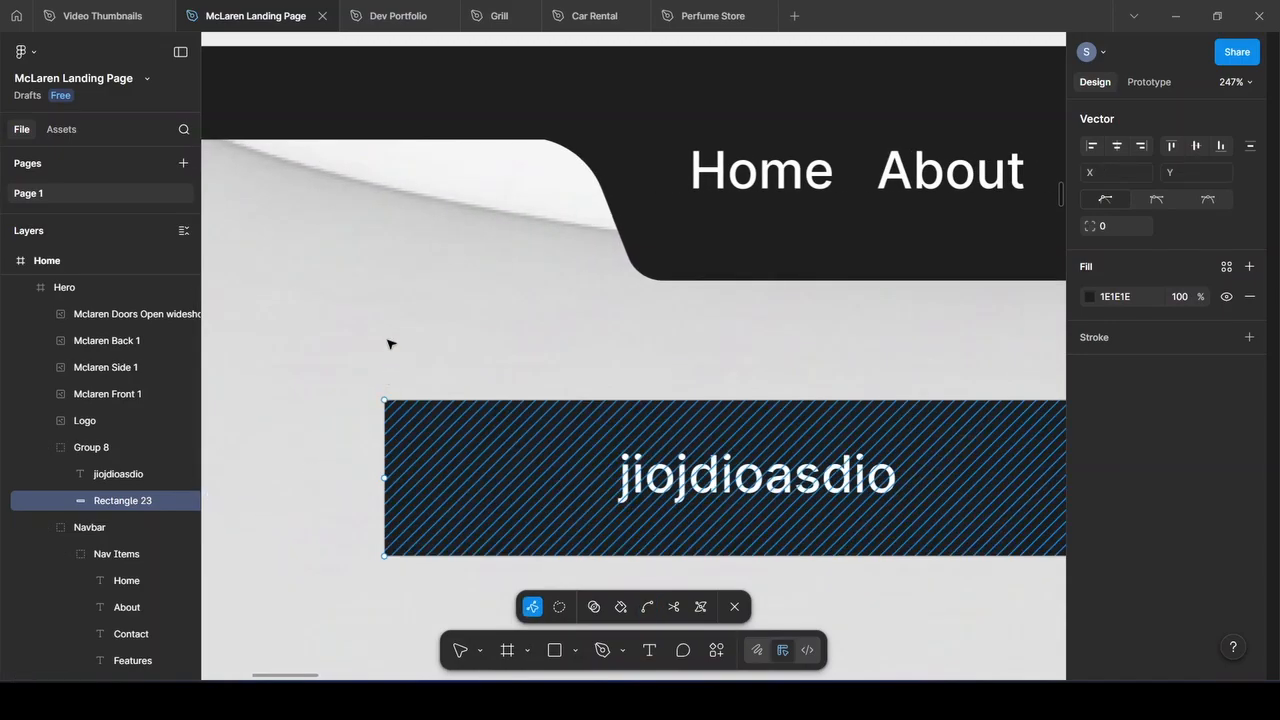
left_click(386, 401)
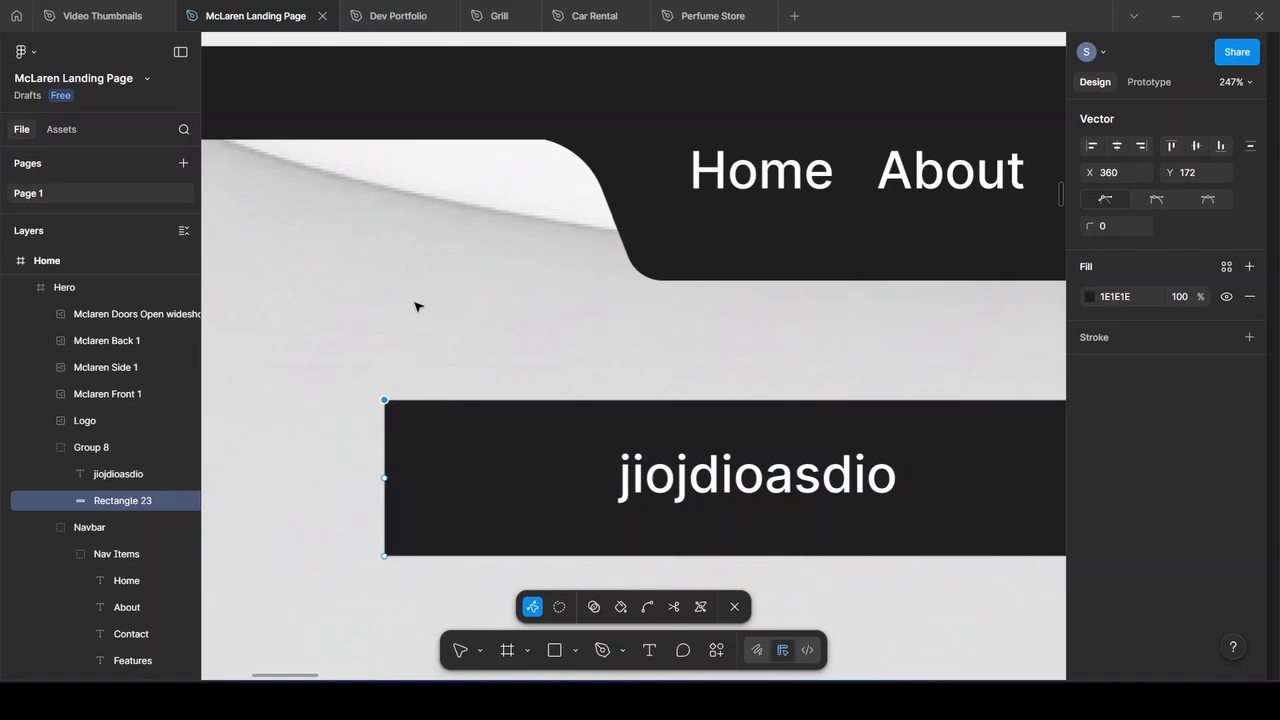
key("shift+Left")
key("shift+Left")
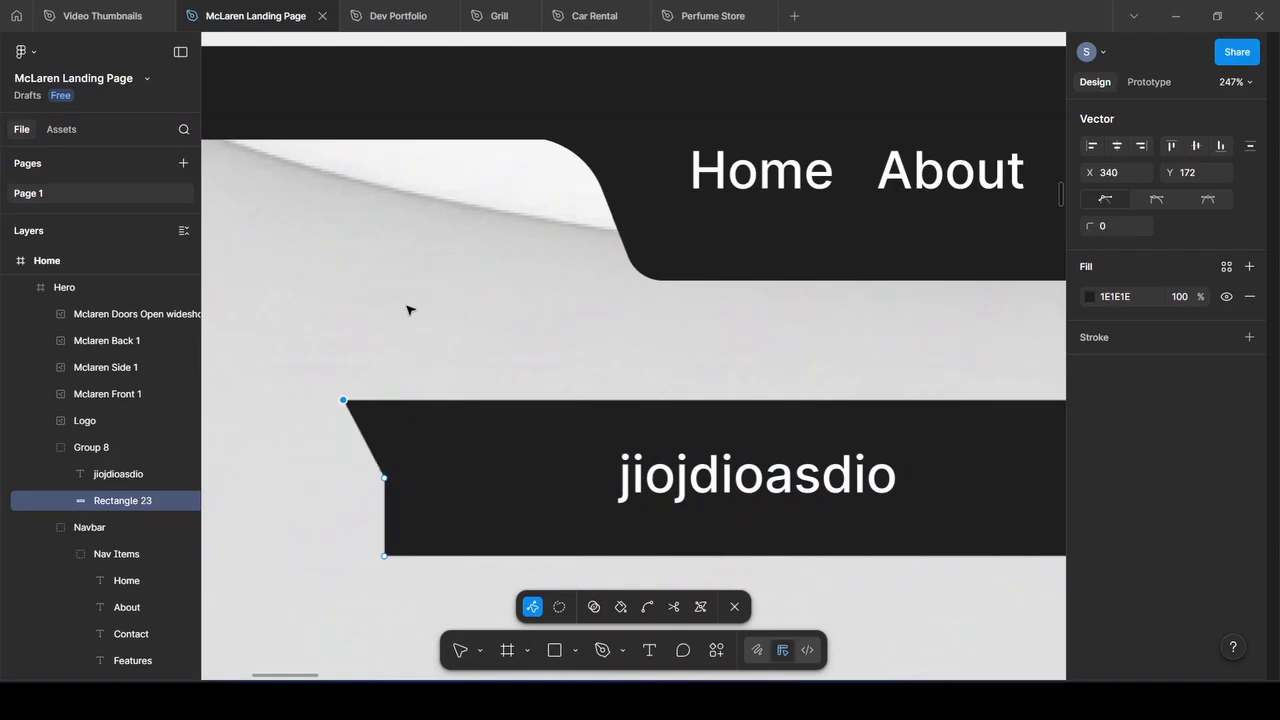
key("shift+Left")
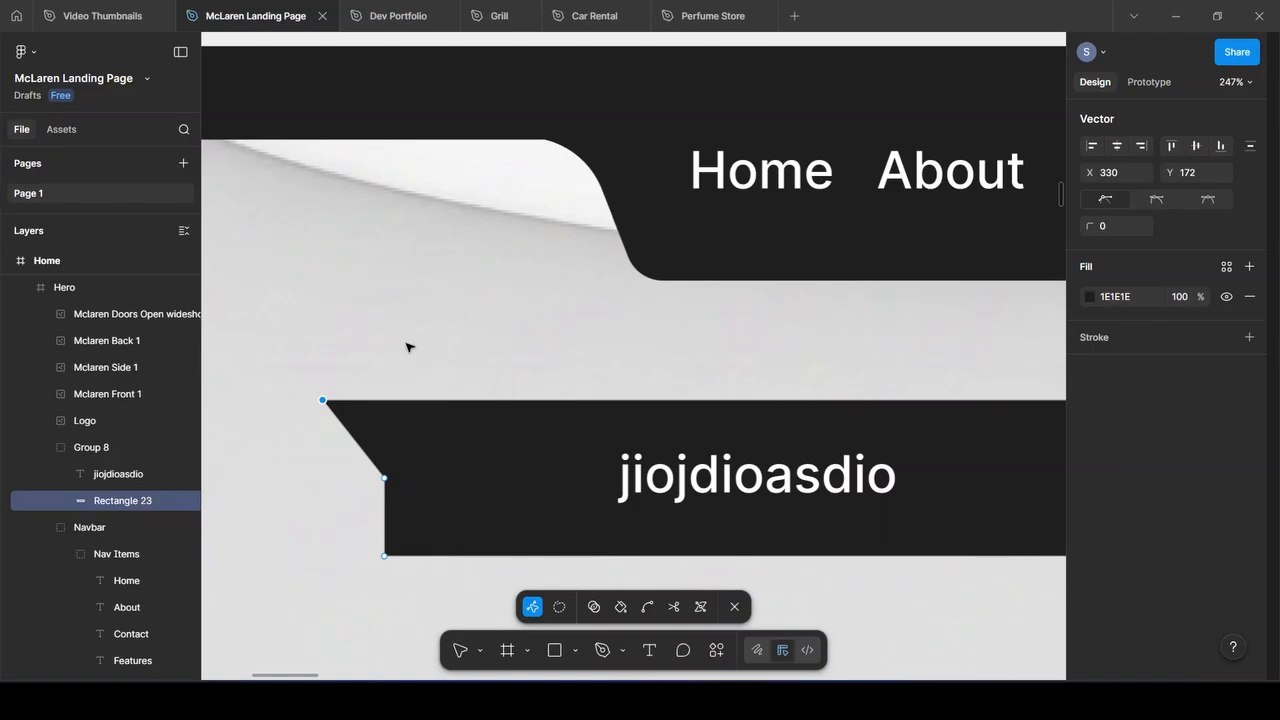
left_click(385, 478)
left_click_drag(385, 478, 385, 401)
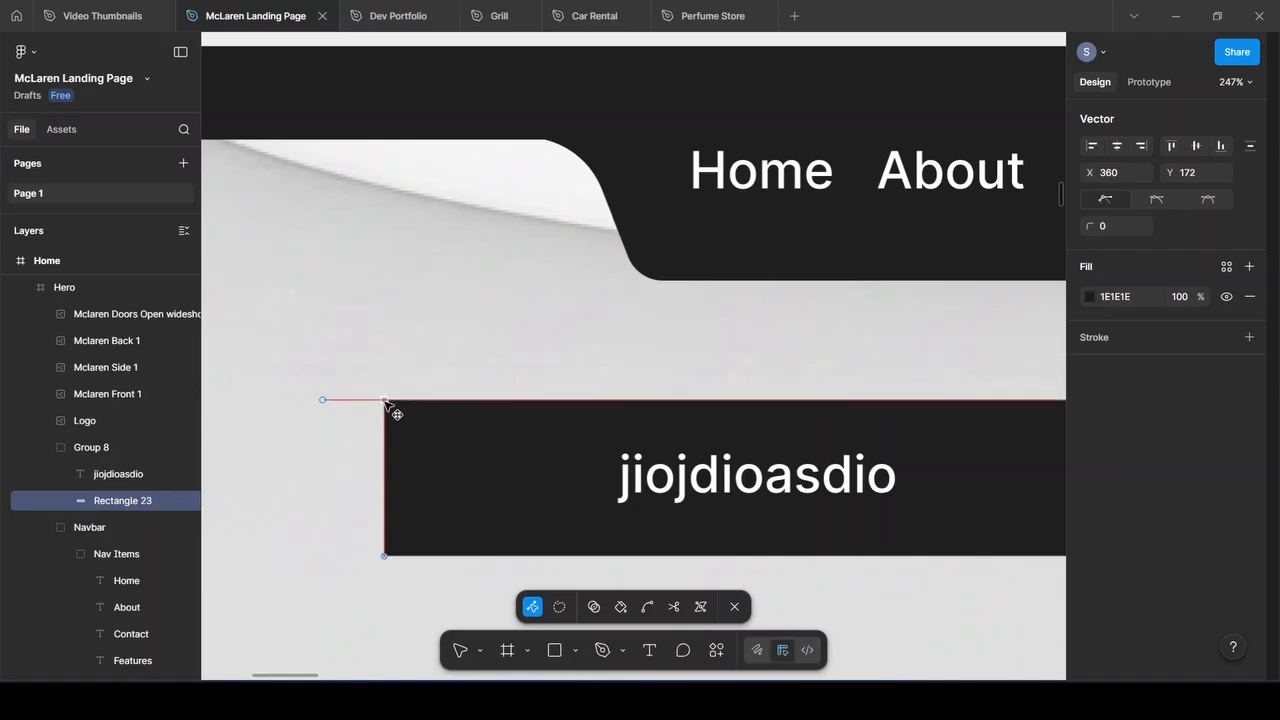
Push the top-right corner outward and raise the right-edge middle point
scroll(486, 377, "right", 5)
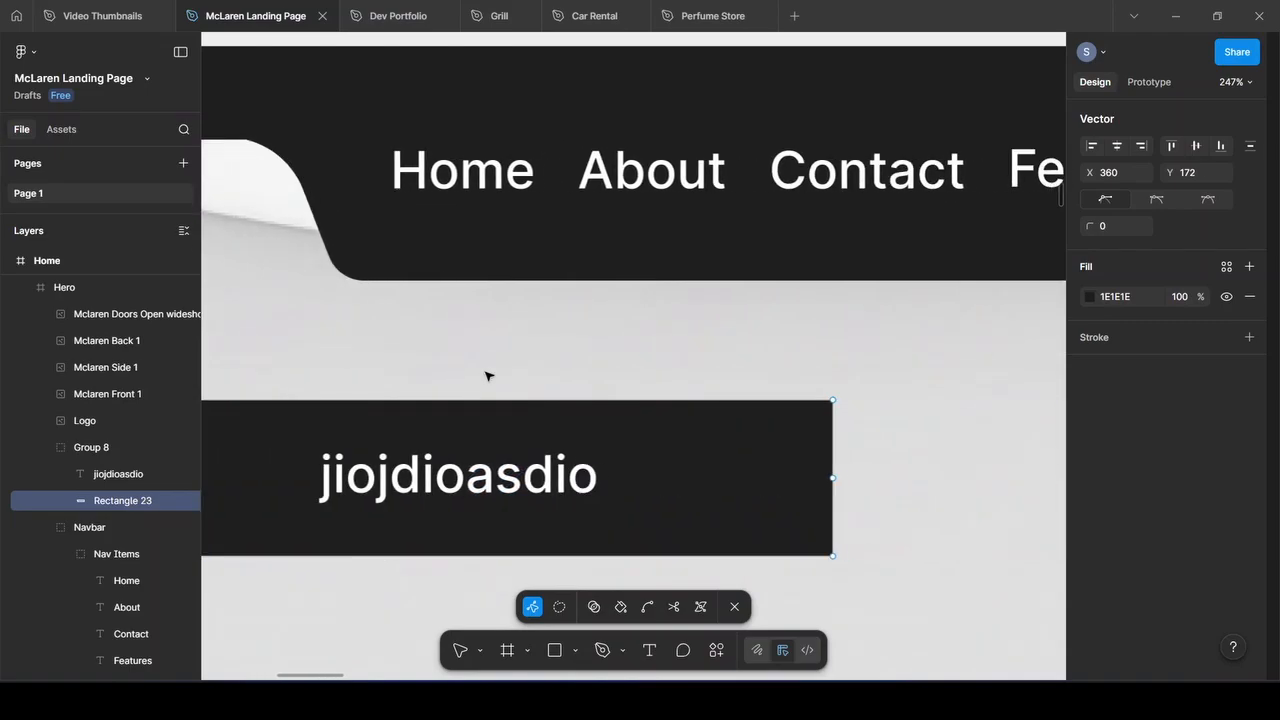
scroll(488, 377, "right", 1)
left_click(811, 401)
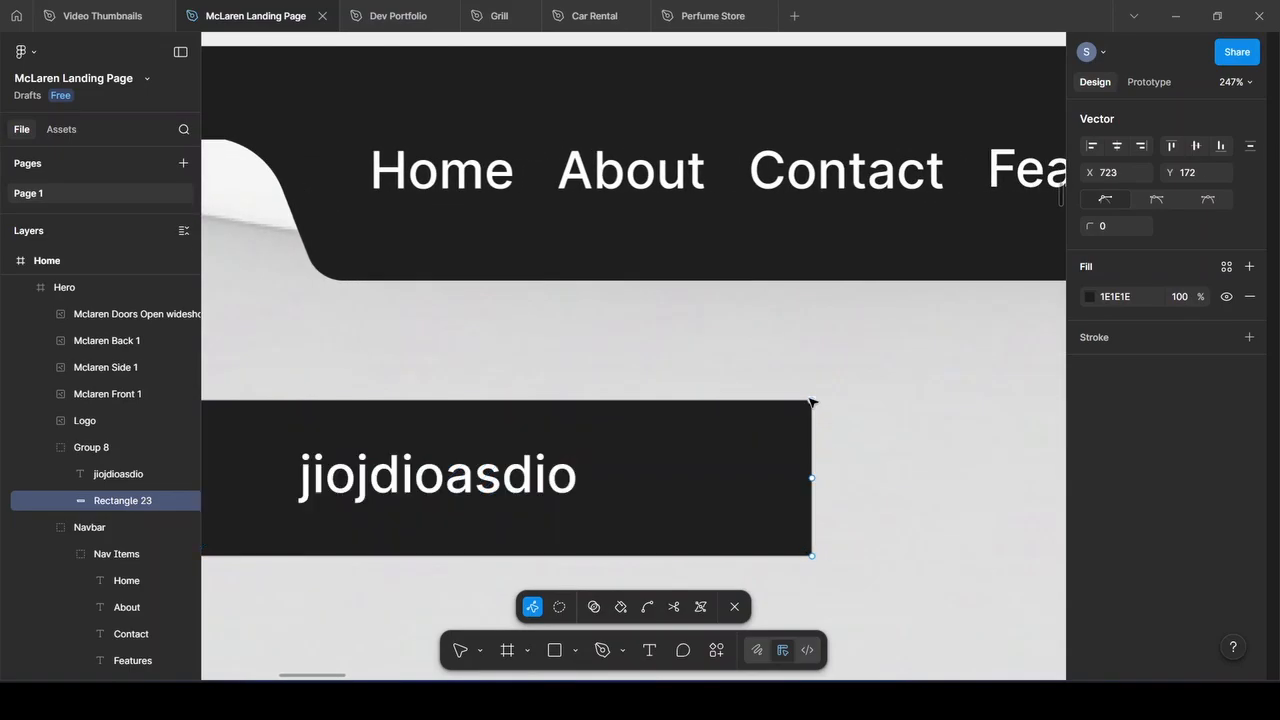
key("shift+Right")
key("shift+Right")
key("shift+Right")
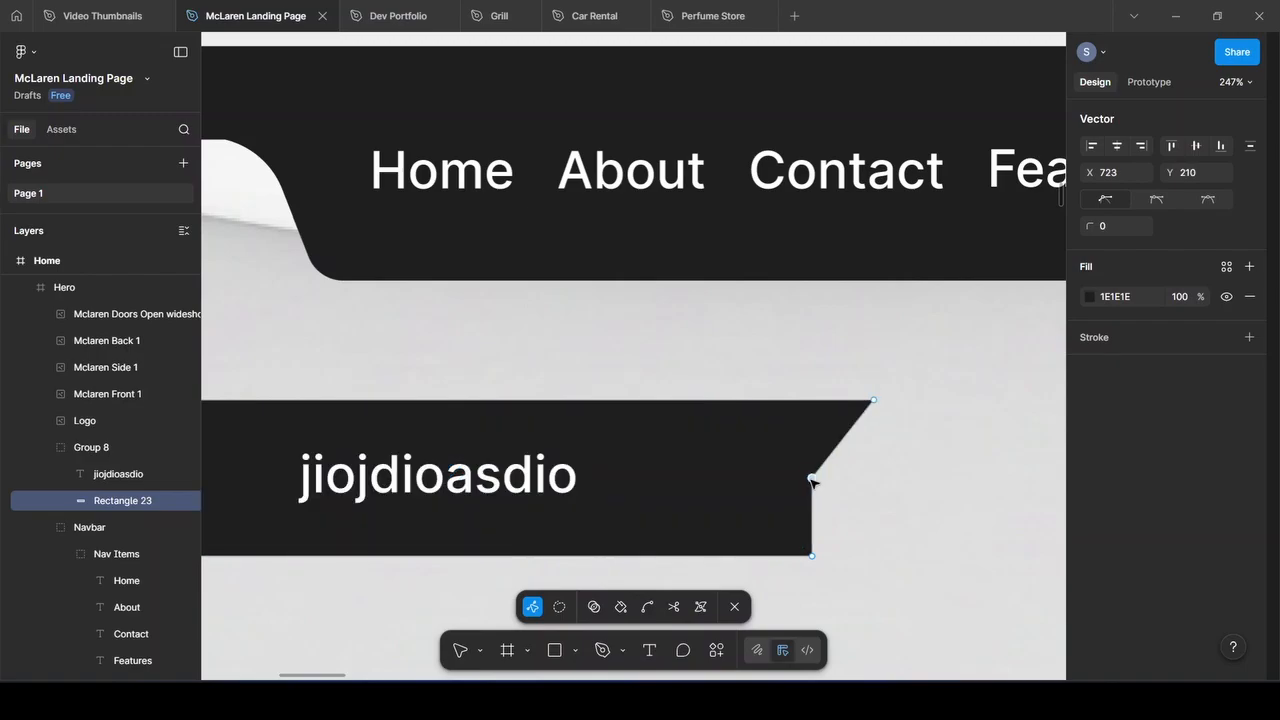
left_click_drag(812, 477, 823, 409)
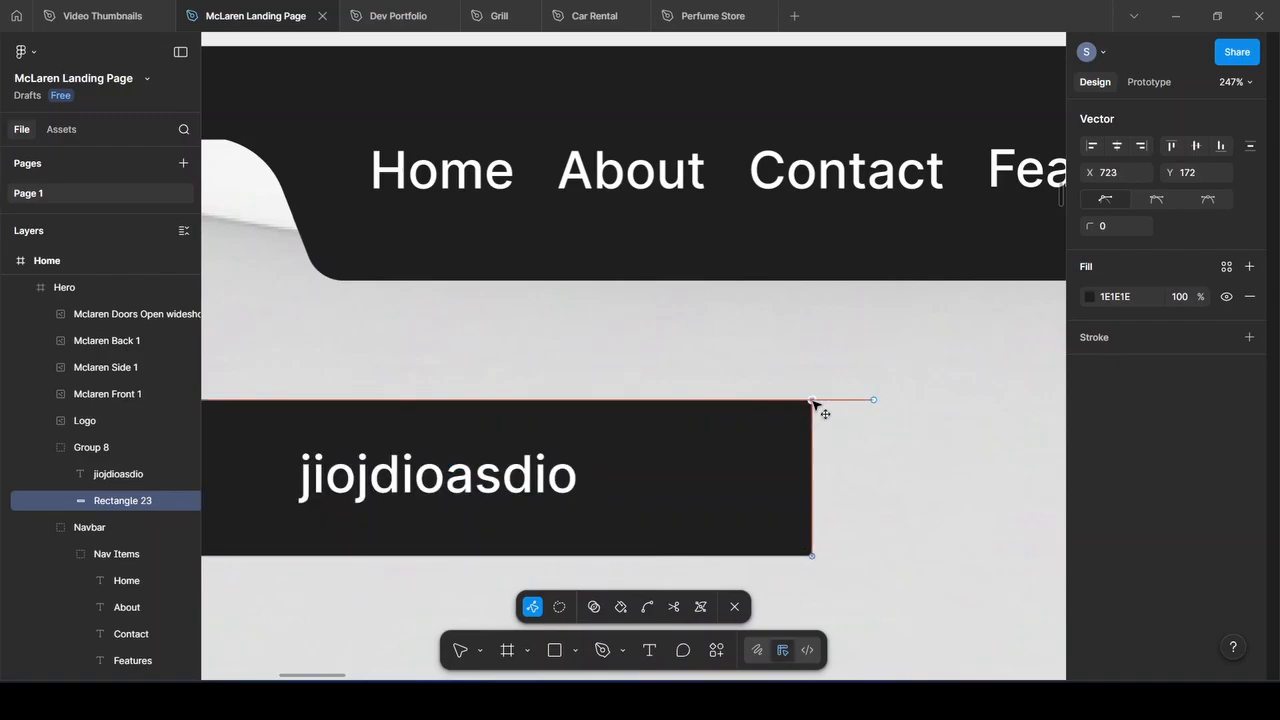
left_click(812, 556)
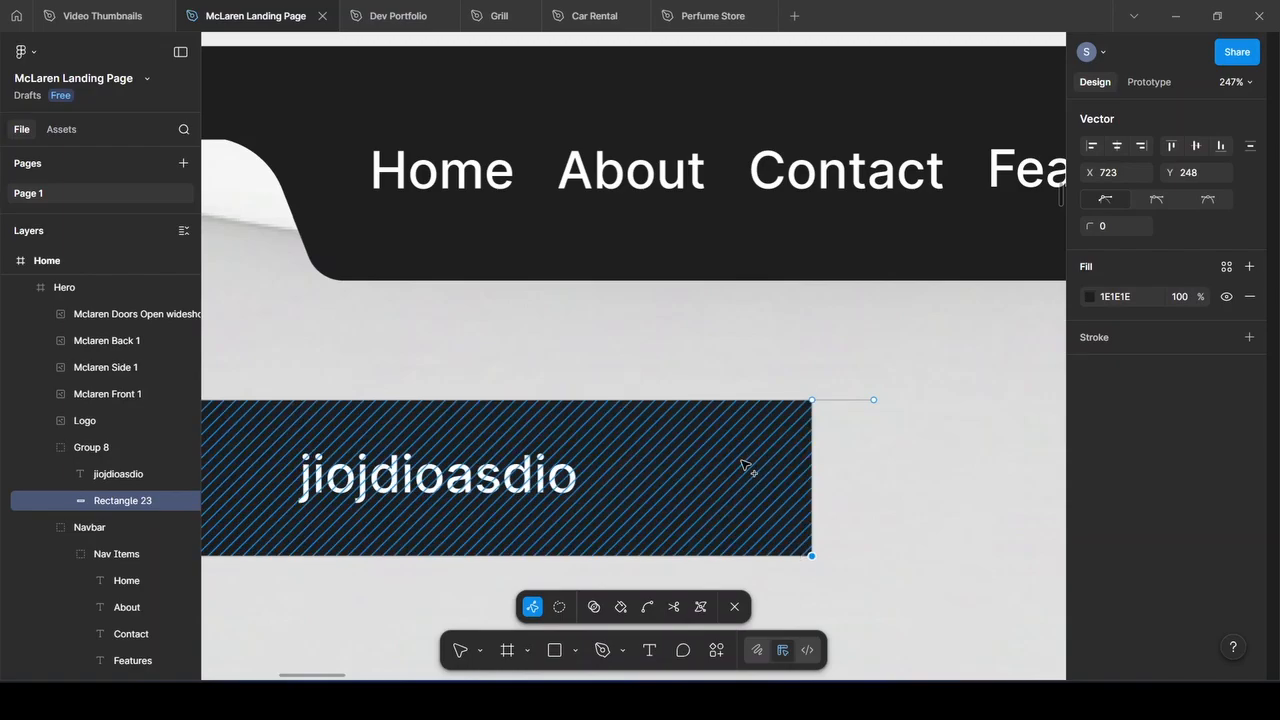
Round the shape's bottom corners with a radius of 20
scroll(745, 466, "left", 6)
scroll(745, 466, "right", 3)
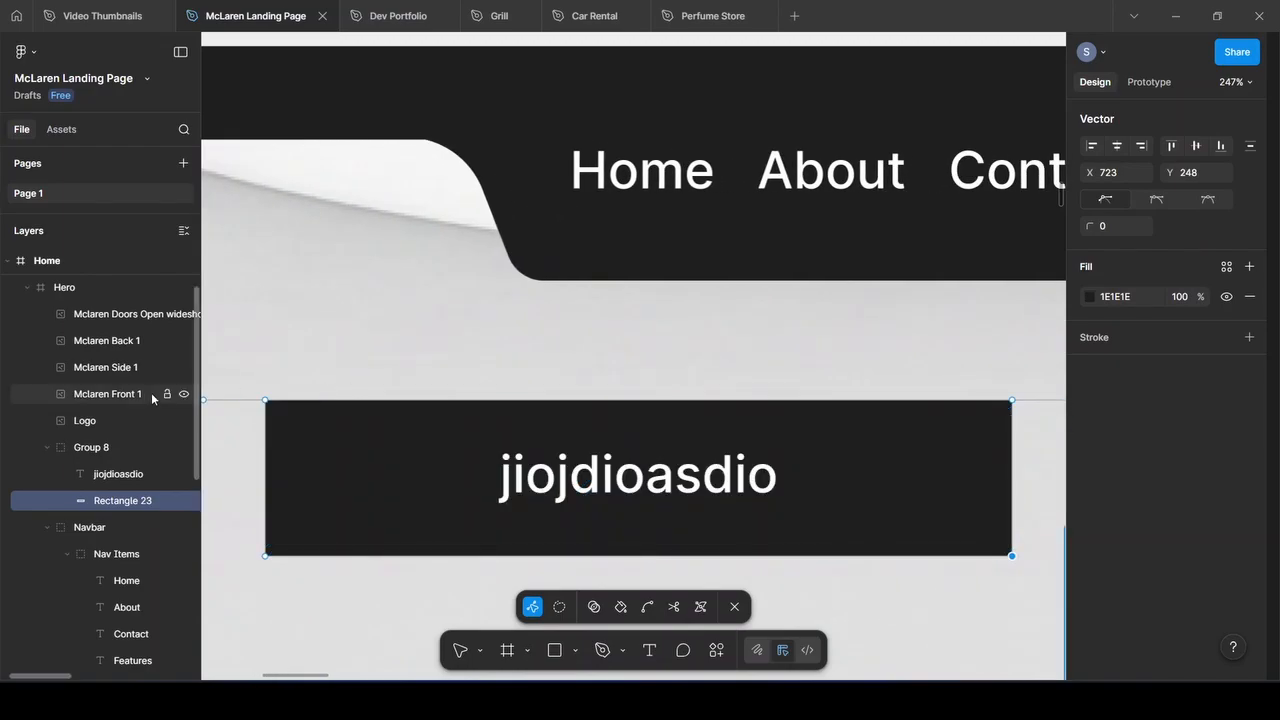
left_click(265, 400)
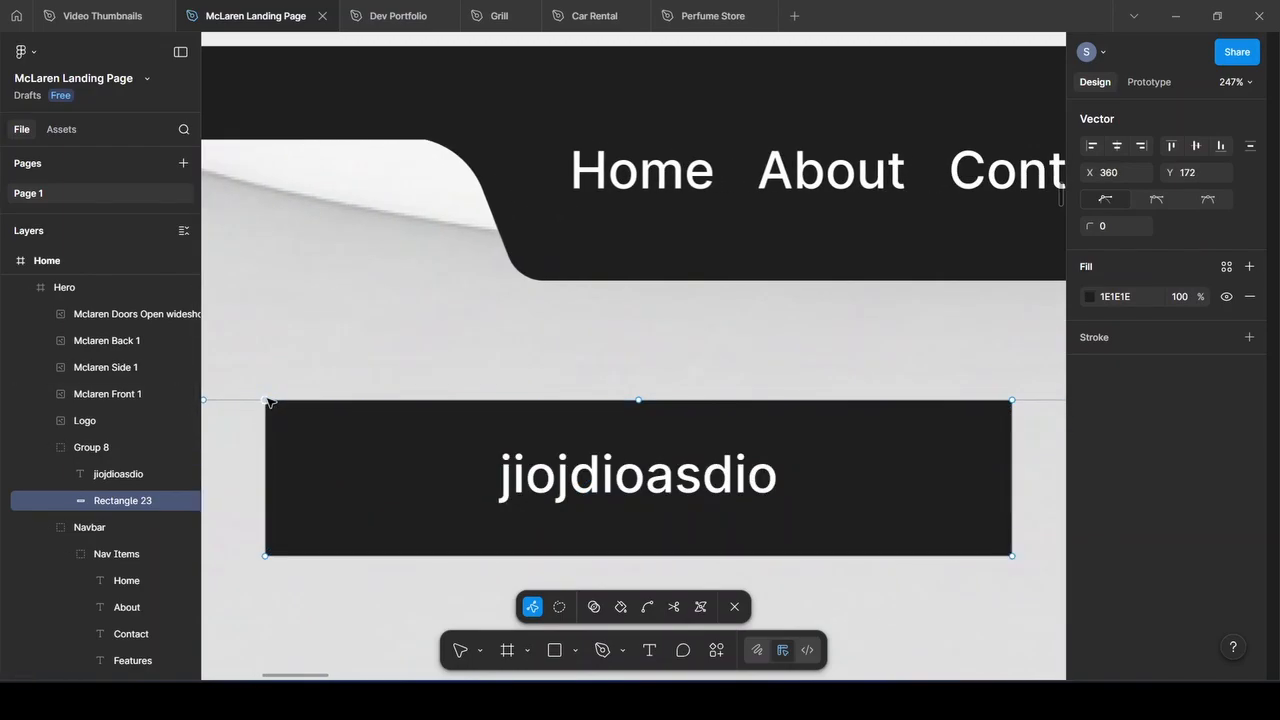
left_click(266, 555, "shift")
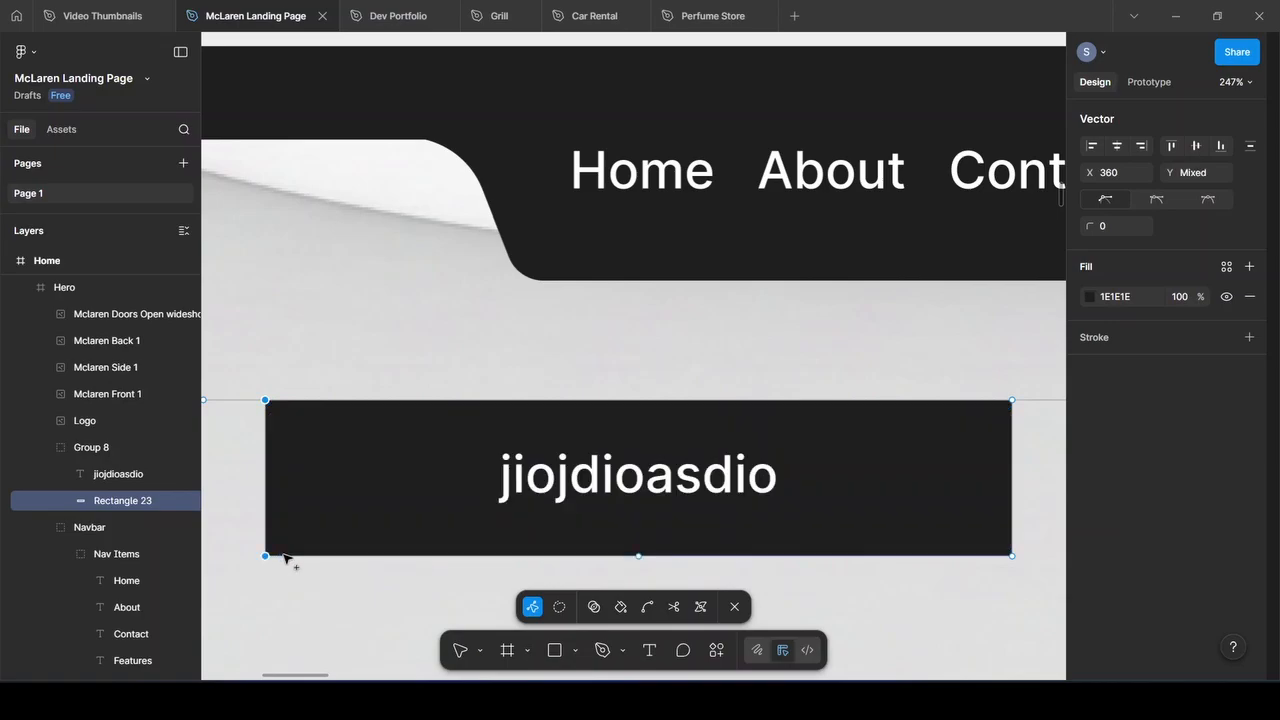
left_click(1012, 555, "shift")
left_click(1012, 400, "shift")
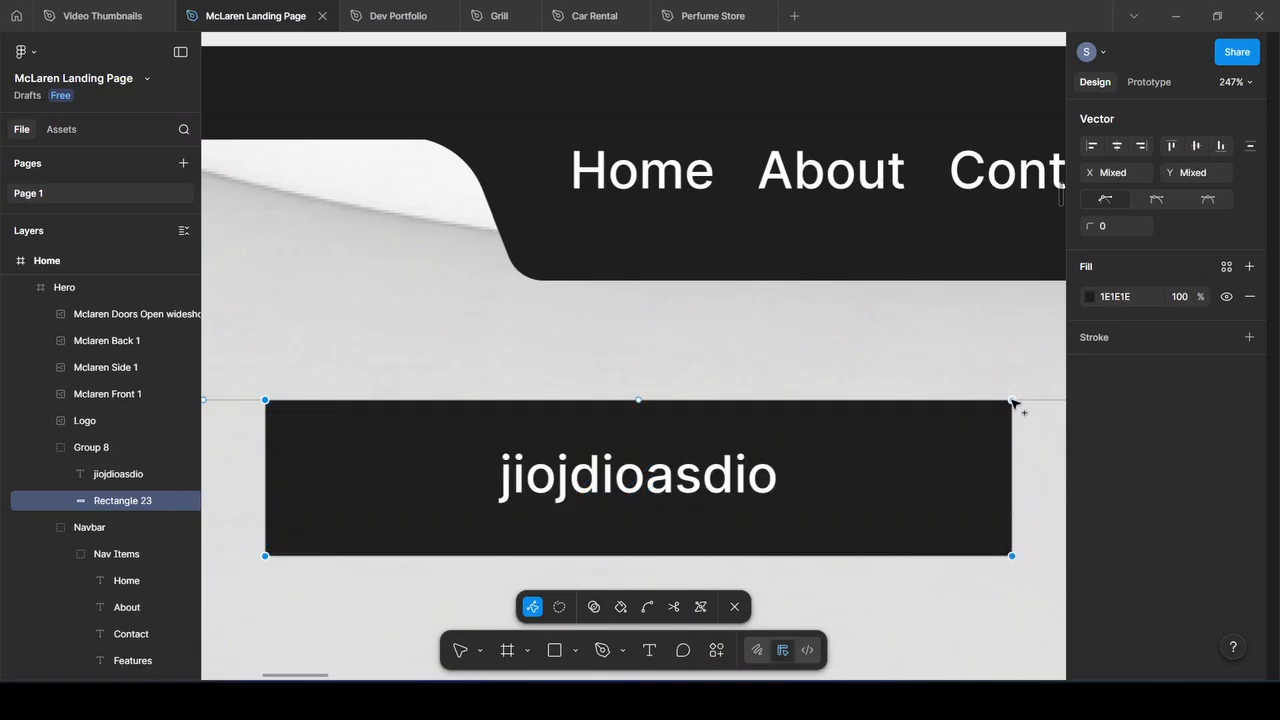
left_click(1104, 226)
key("Return")
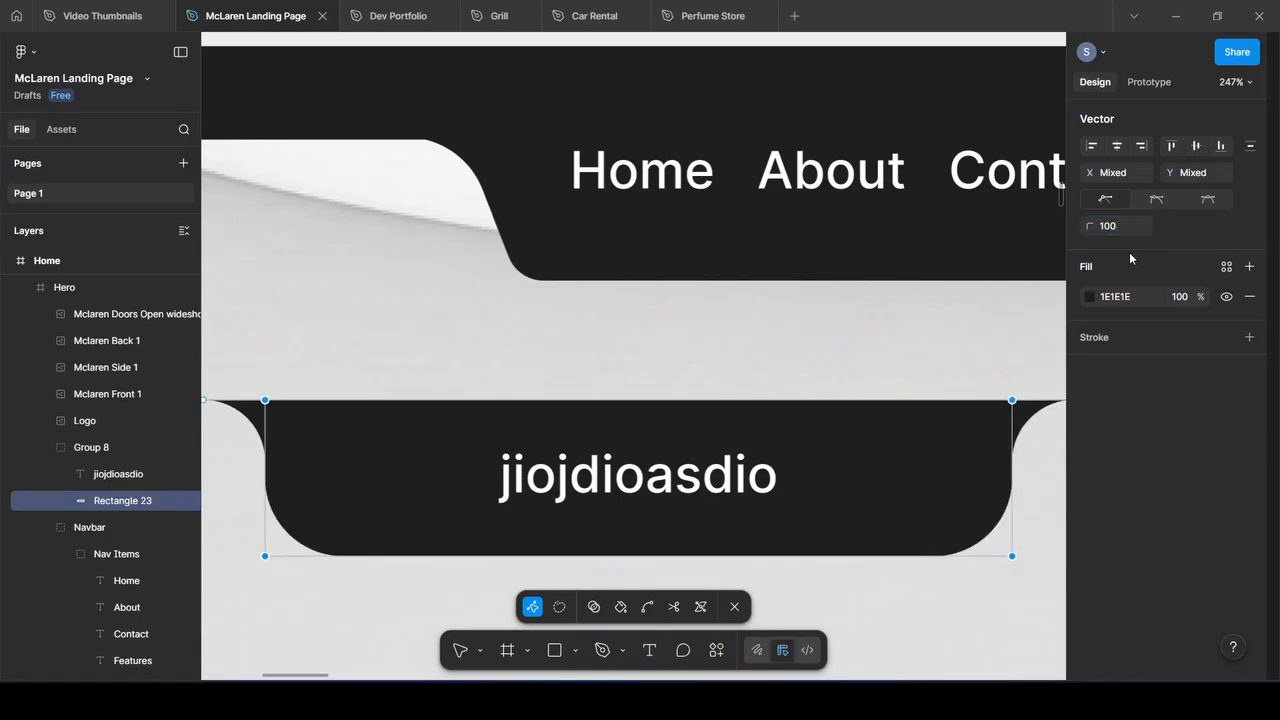
key("ctrl+z")
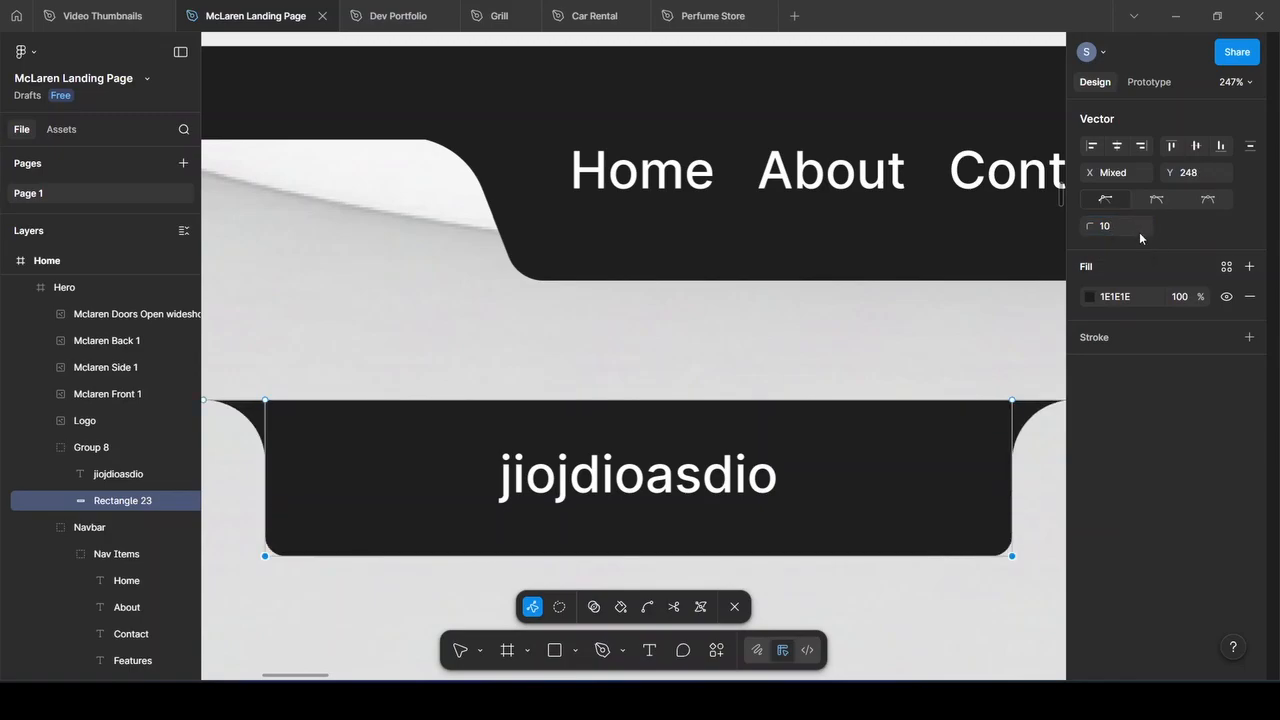
key("Return")
scroll(386, 369, "up", 1)
scroll(394, 371, "down", 1)
scroll(393, 371, "left", 1)
scroll(393, 371, "left", 5)
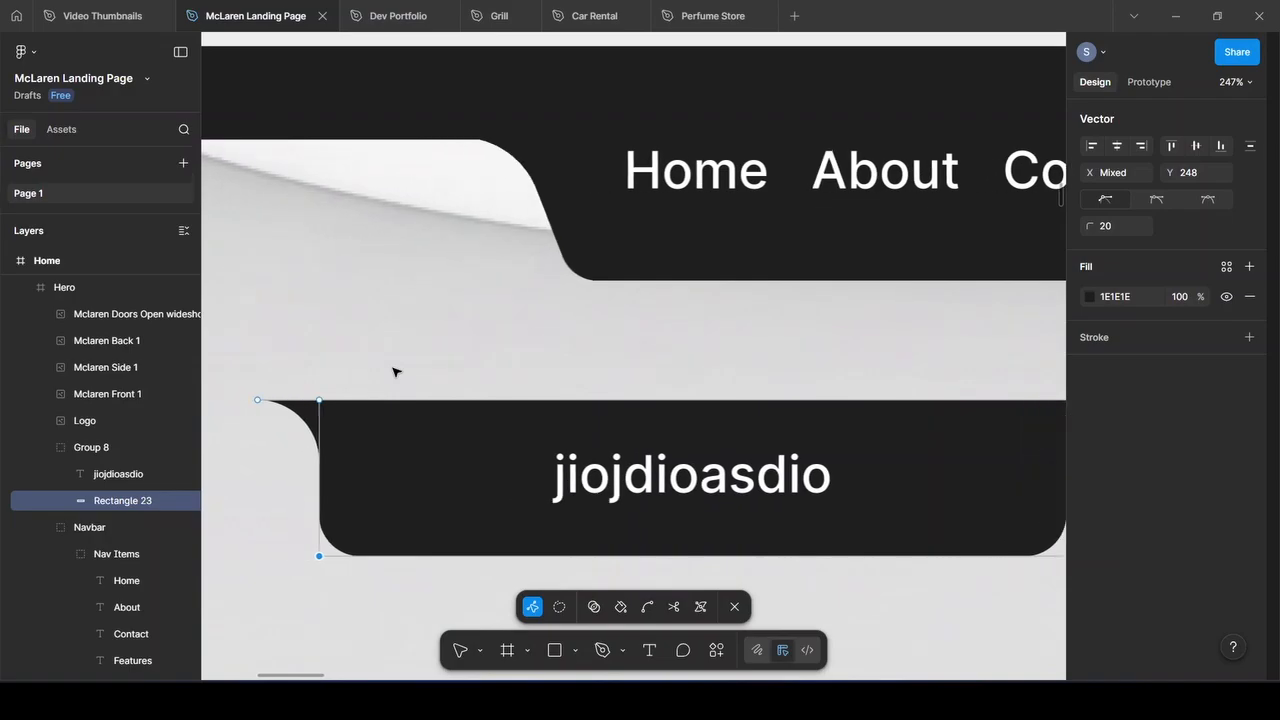
Re-enter point editing and fine-tune the banner's top-left vertex with Shift+arrow nudges
left_click(392, 401)
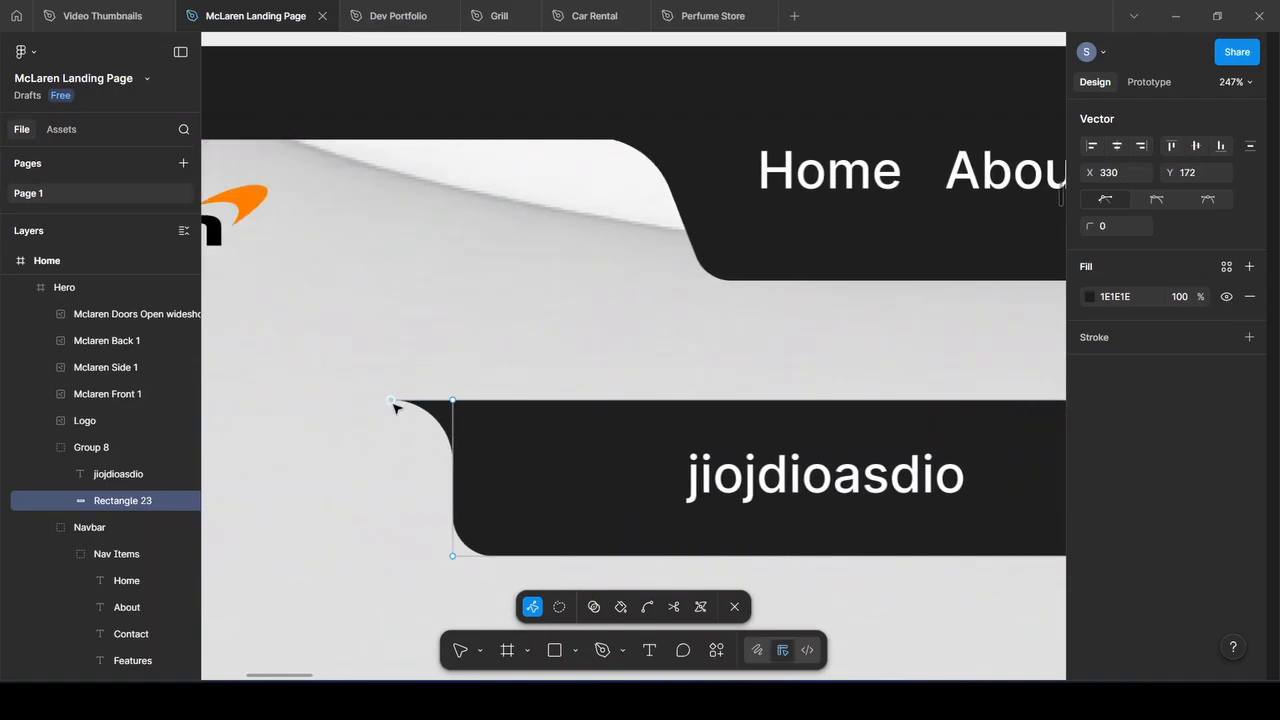
key("Escape")
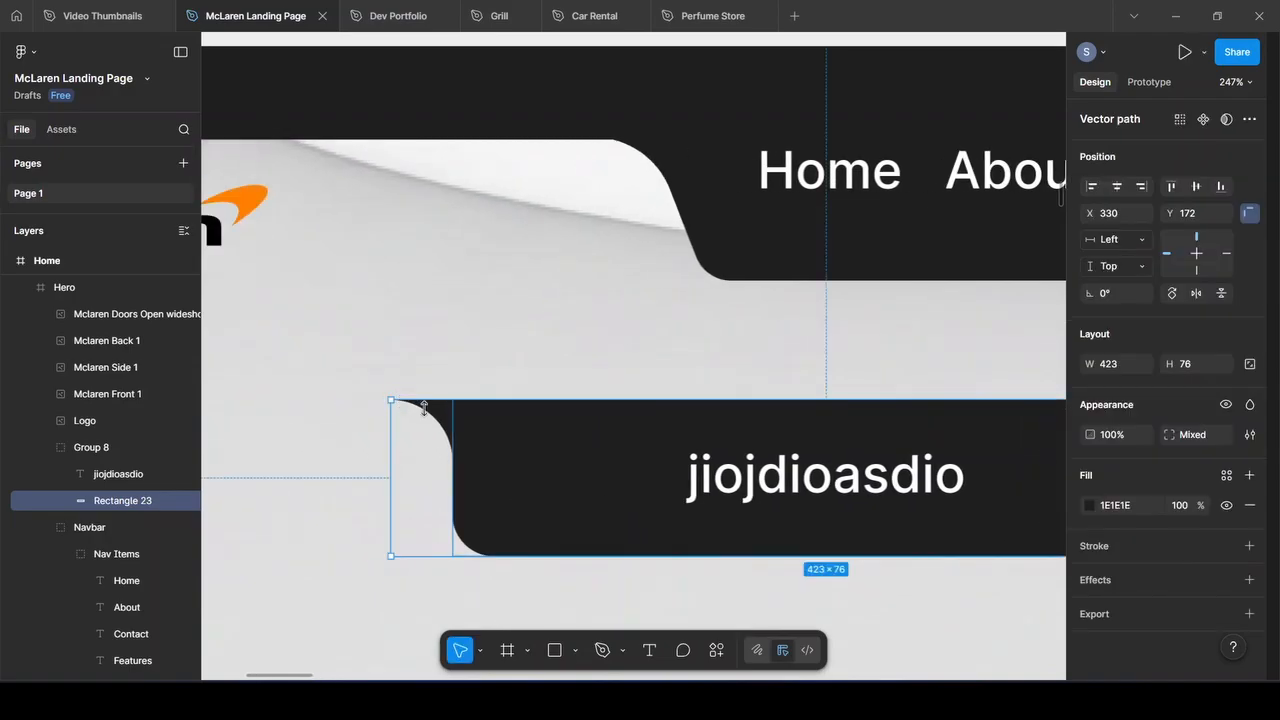
double_click(451, 424)
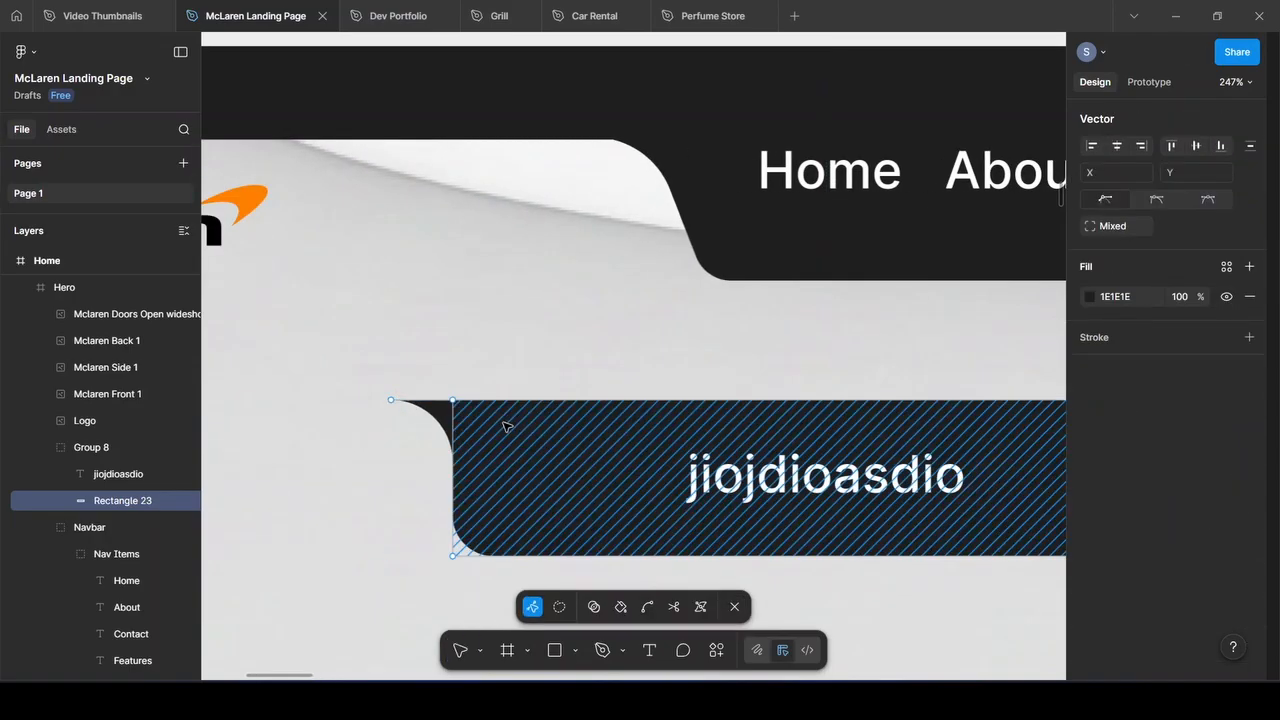
left_click(392, 401)
key("shift+Left")
key("shift+Left")
key("shift+Left")
key("shift+Left")
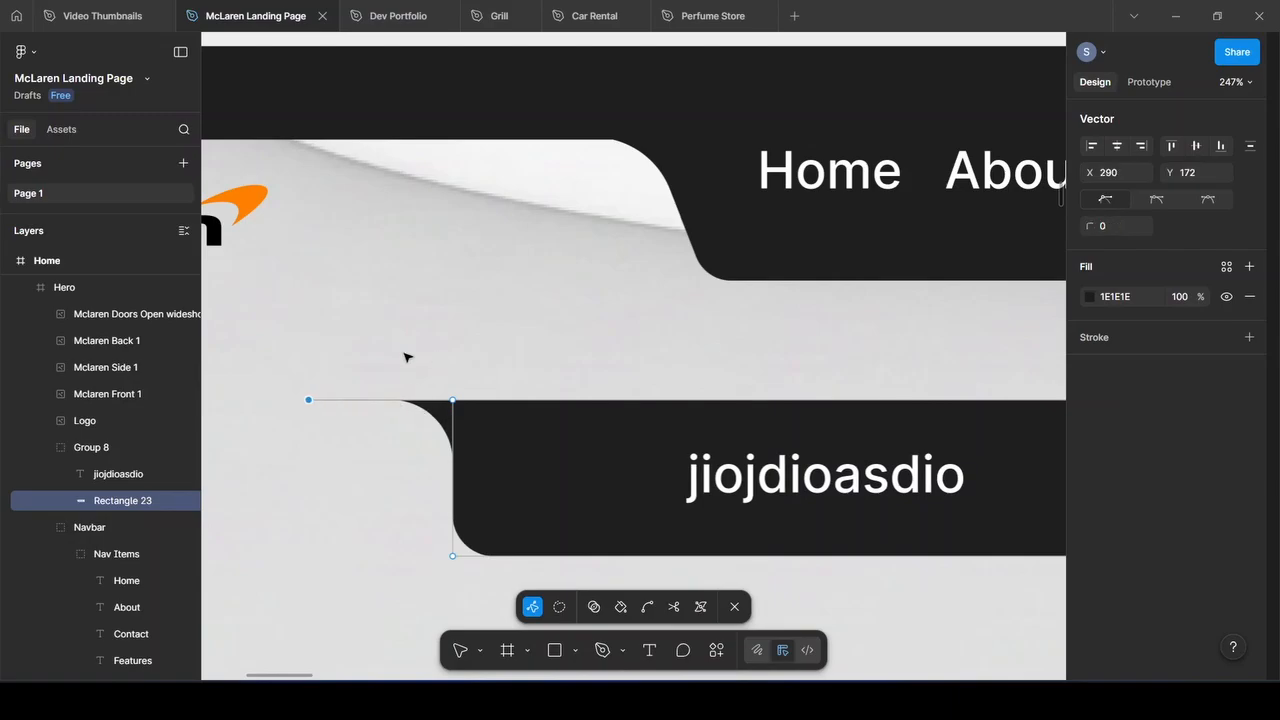
key("shift+Left")
key("shift+Left")
key("shift+Left")
key("shift+Right")
key("shift+Right")
key("shift+Right")
key("shift+Right")
key("shift+Right")
key("shift+Right")
key("shift+Right")
key("shift+Right")
key("shift+Right")
key("shift+Right")
key("shift+Right")
key("shift+Right")
key("shift+Right")
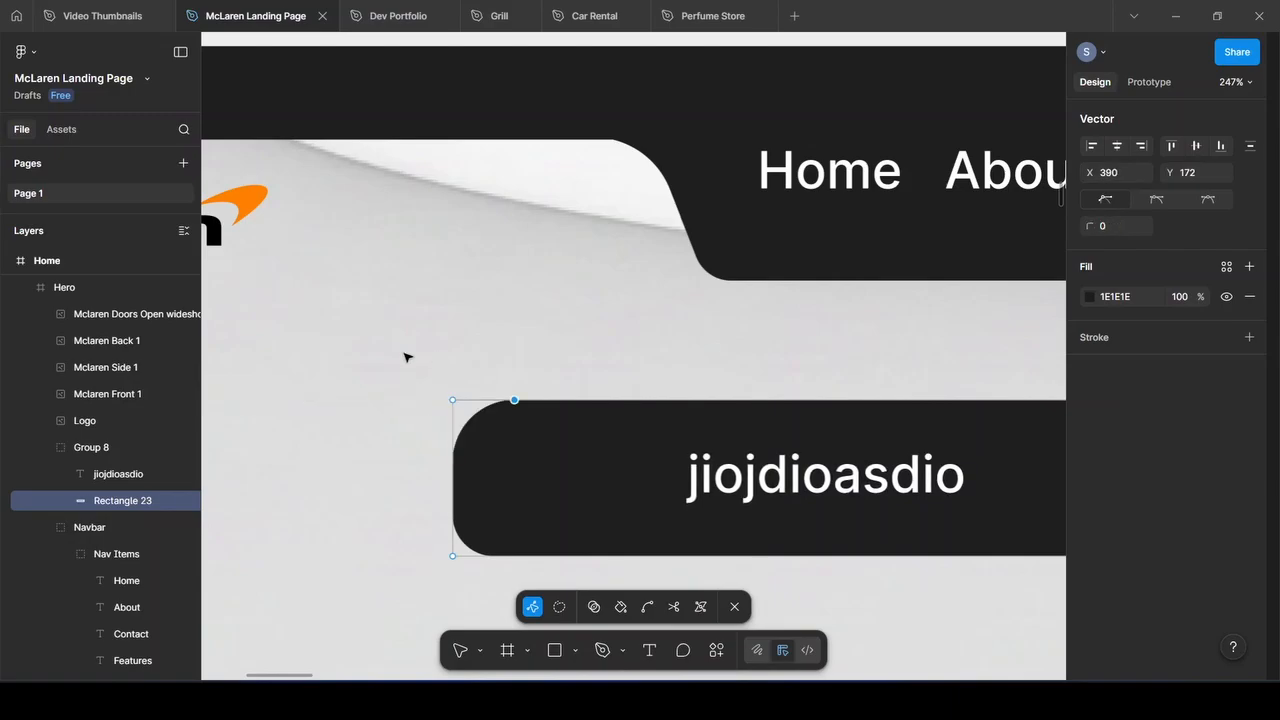
key("shift+Left")
key("shift+Left")
key("shift+Left")
key("shift+Left")
key("shift+Left")
key("shift+Left")
key("shift+Left")
key("shift+Left")
key("shift+Right")
key("shift+Right")
key("shift+Right")
key("shift+Left")
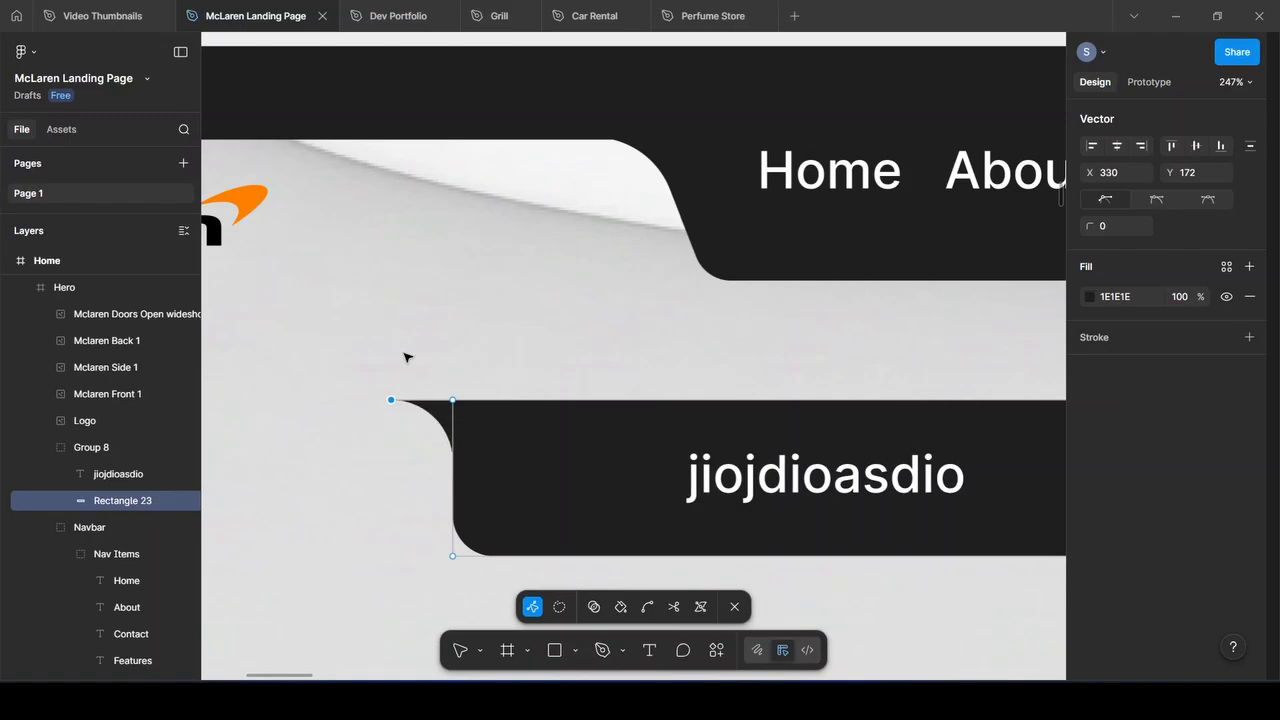
key("shift+Right")
key("shift+Right")
key("shift+Right")
key("shift+Left")
key("shift+Left")
key("shift+Left")
Shift the top corner point slightly left and finish editing the banner shape
key("shift+Left")
key("shift+Left")
left_click(448, 399)
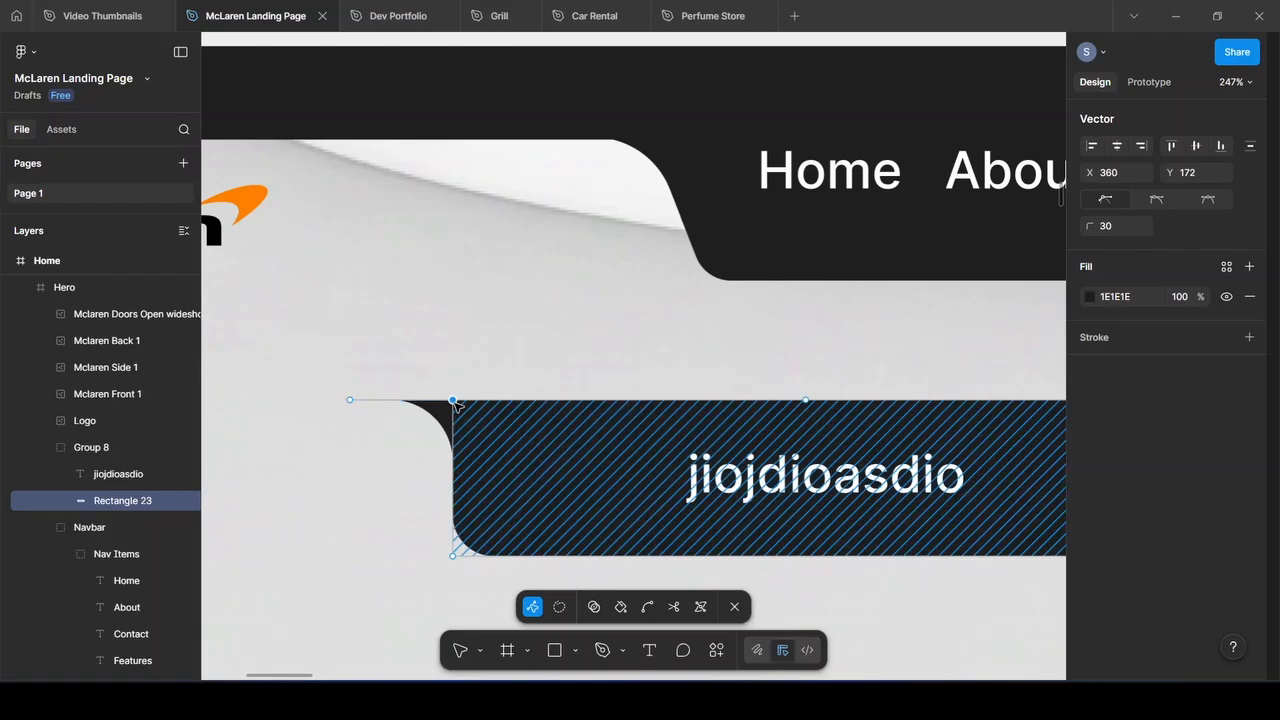
key("shift+Left")
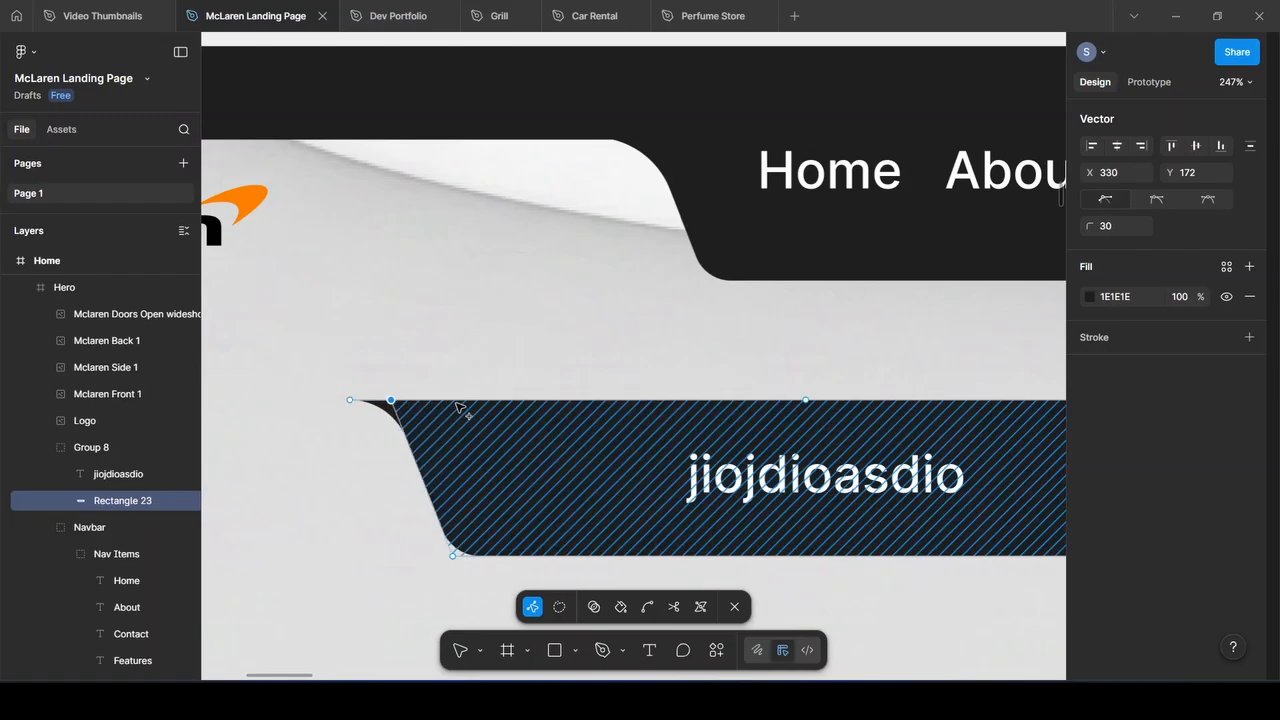
left_click(535, 380)
left_click(534, 369)
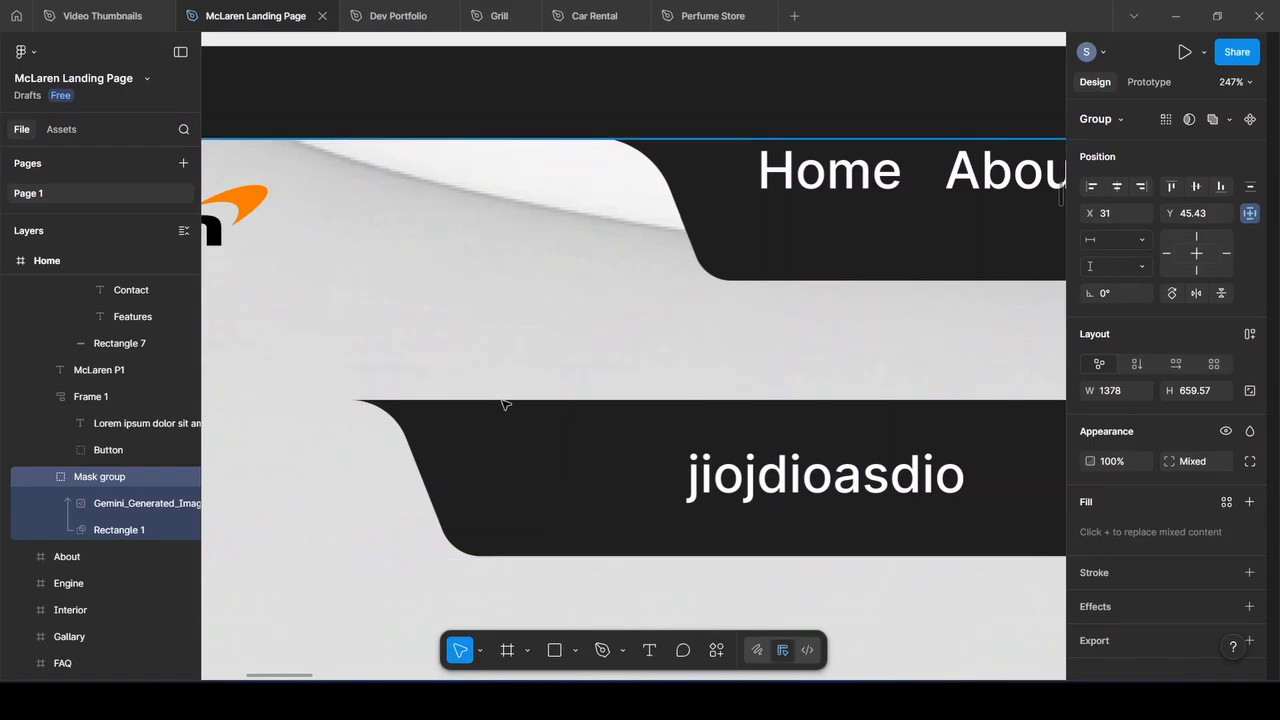
Select the jiojdioasdio placeholder Group 8 on the canvas and delete it
scroll(663, 451, "down", 5)
scroll(620, 445, "right", 3)
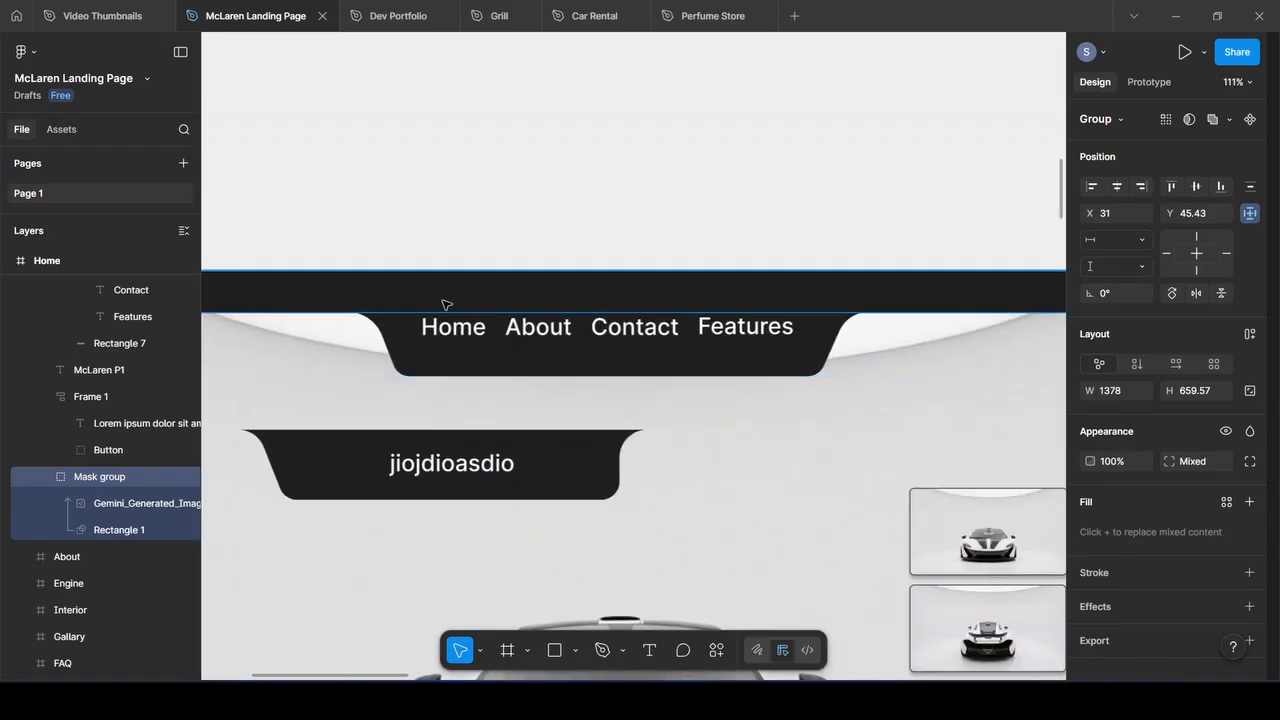
left_click_drag(451, 360, 486, 369)
left_click(474, 361)
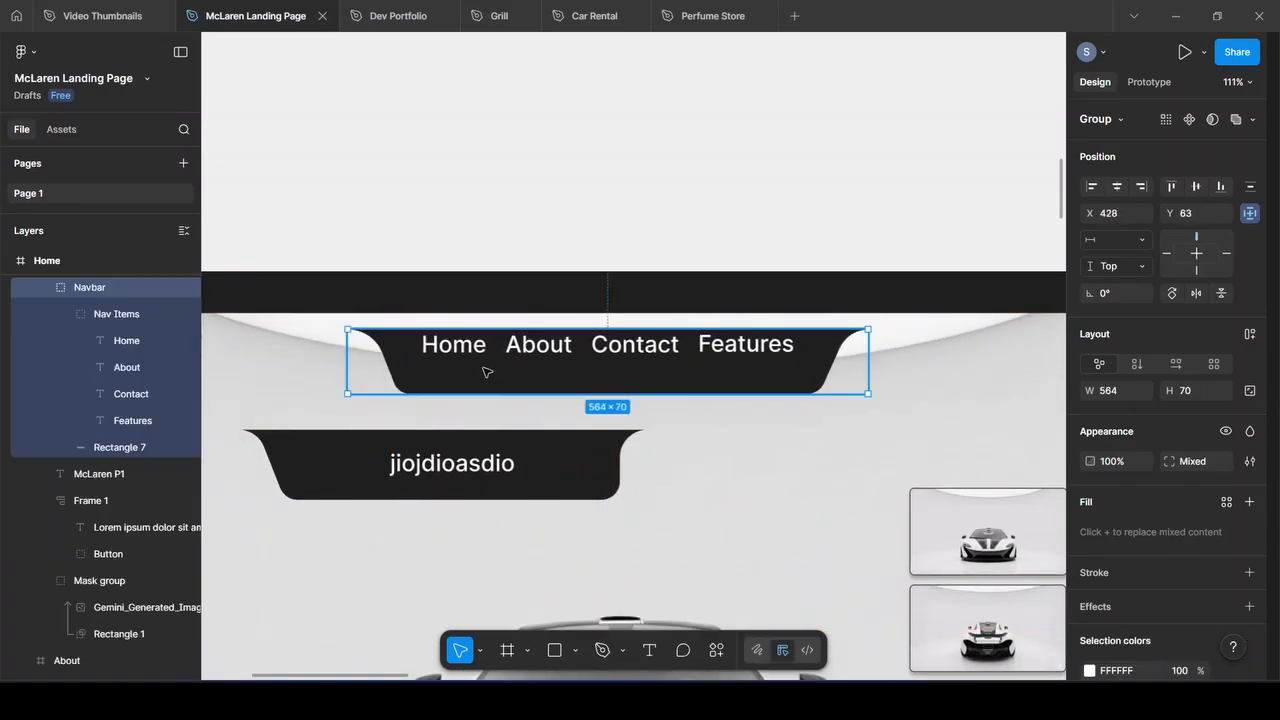
left_click(625, 192)
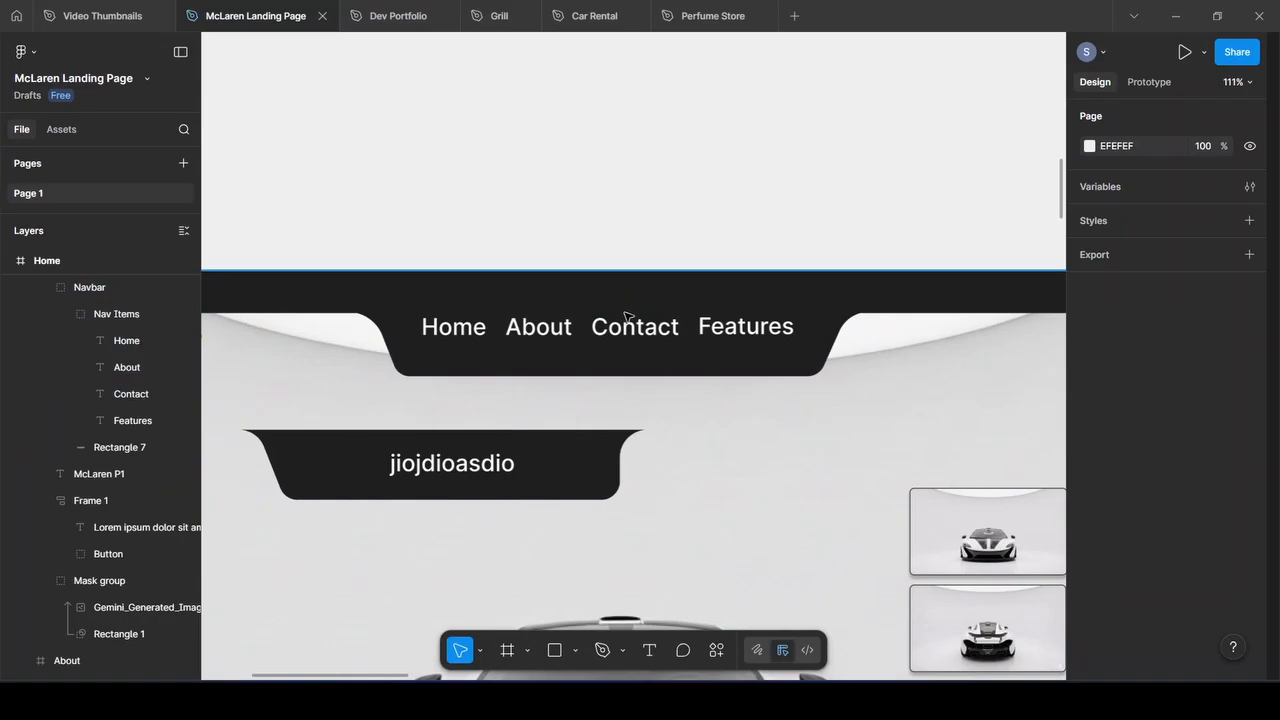
left_click(597, 364)
left_click(597, 364)
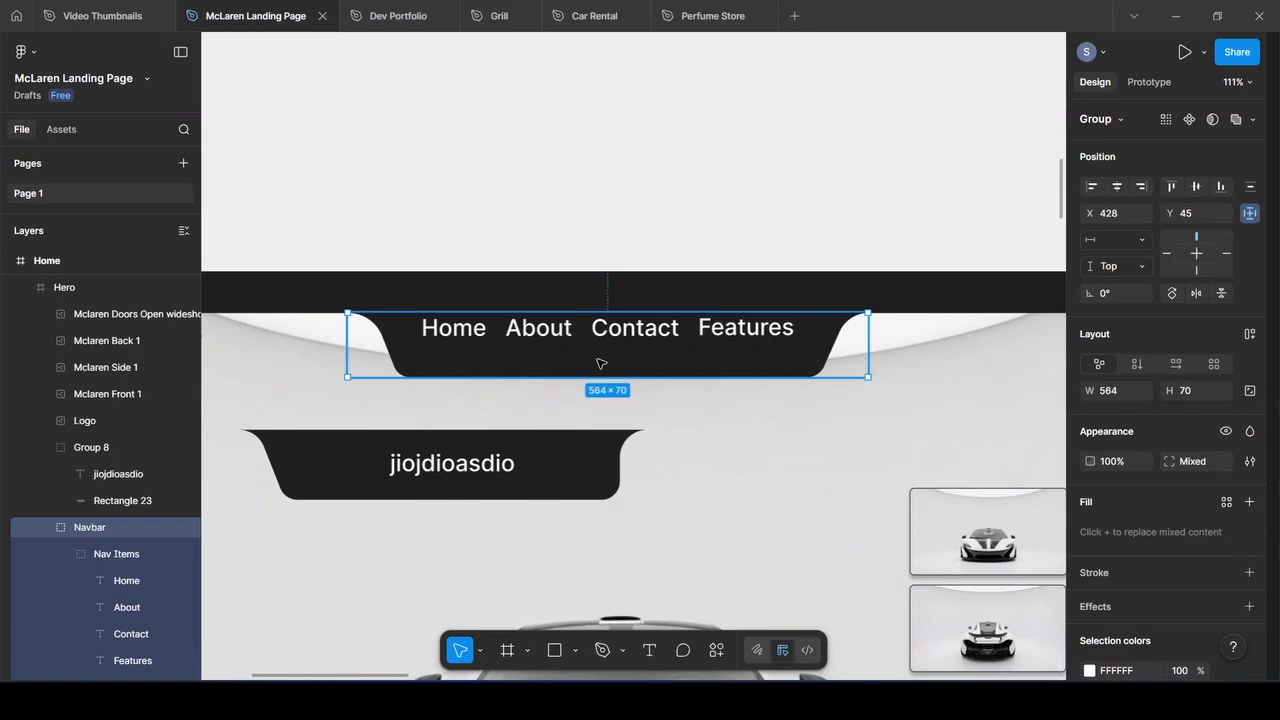
left_click(589, 217)
left_click(553, 483)
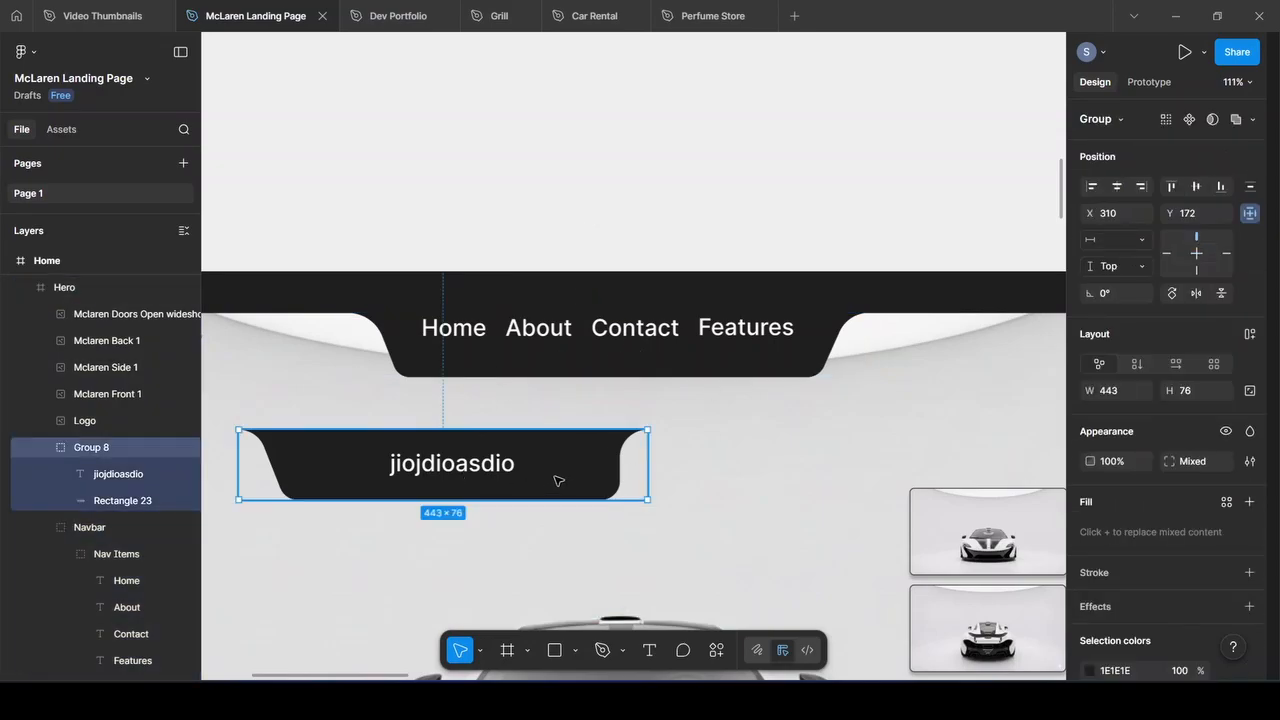
key("Delete")
scroll(553, 478, "down", 5)
scroll(553, 478, "down", 10)
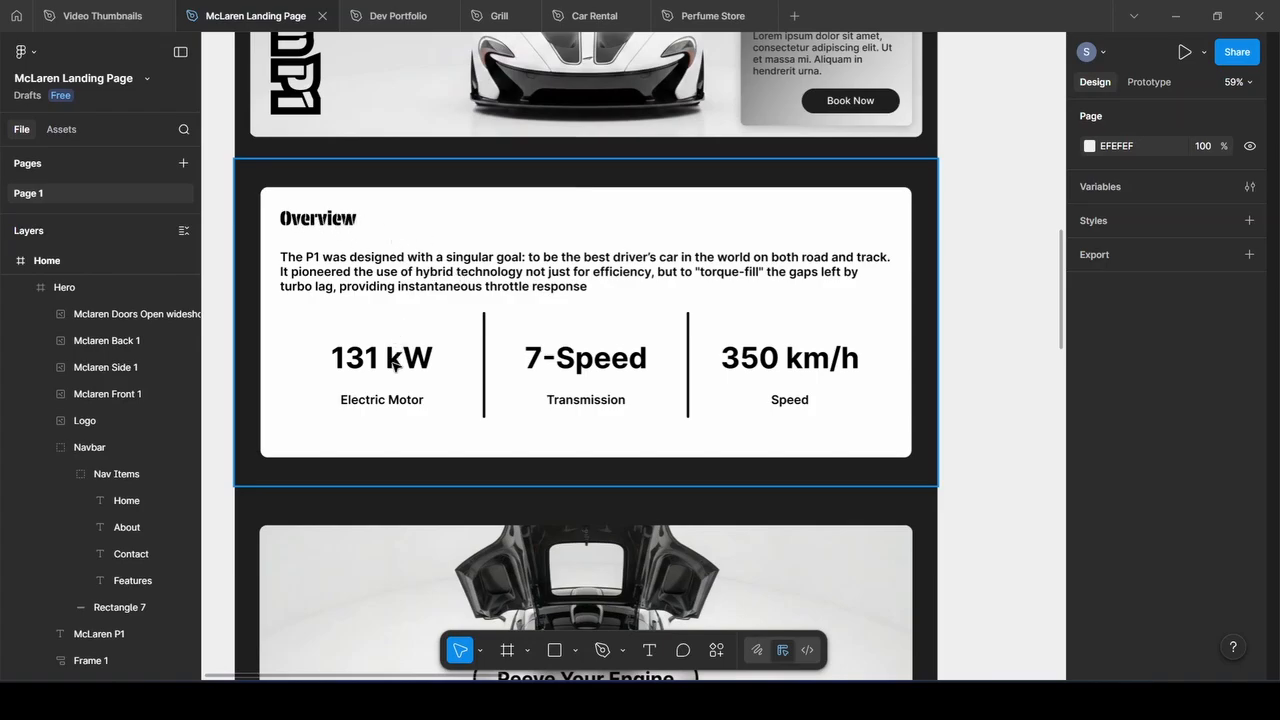
Select the stats row inside the Overview card and expand its layers
scroll(420, 263, "down", 2)
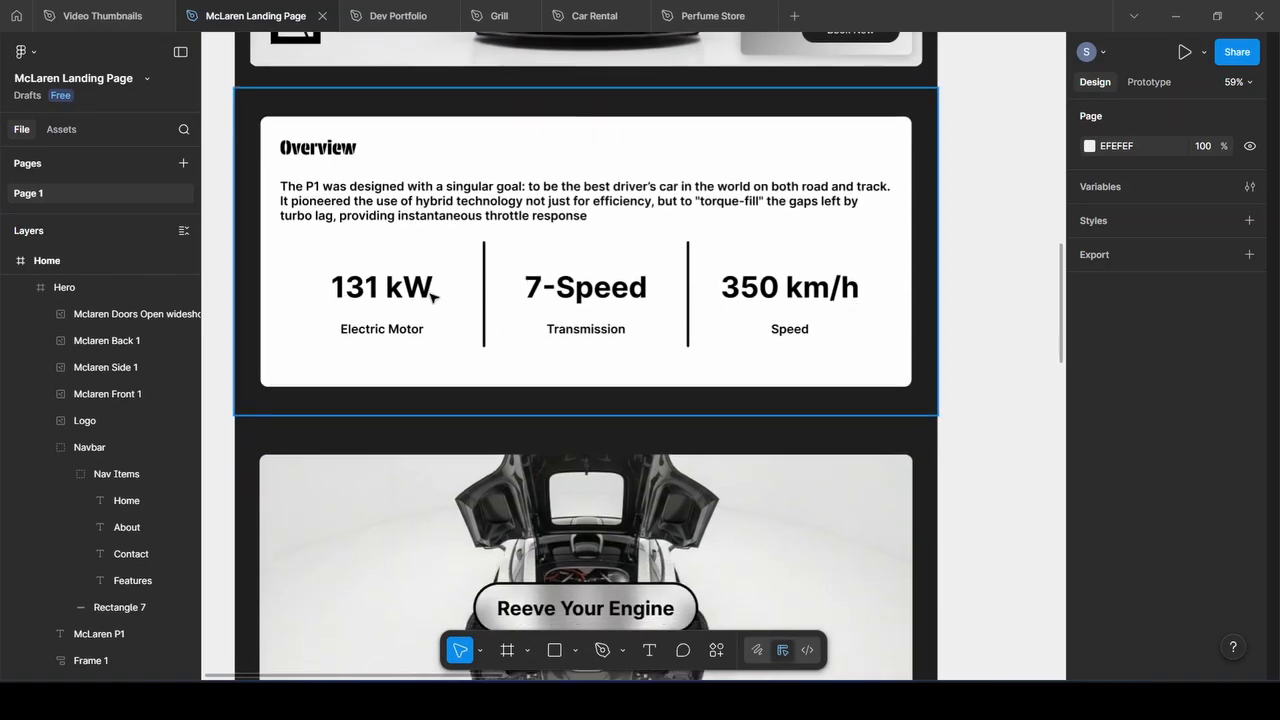
double_click(390, 289)
double_click(390, 289)
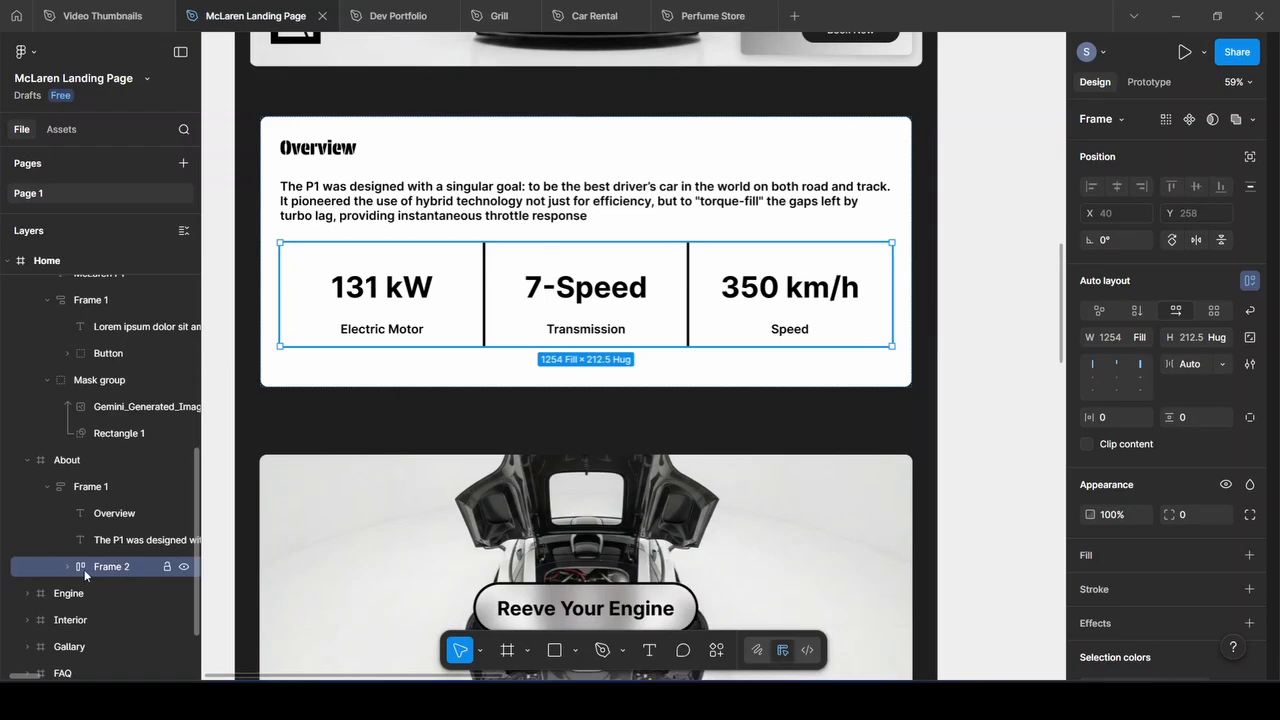
left_click(1249, 281)
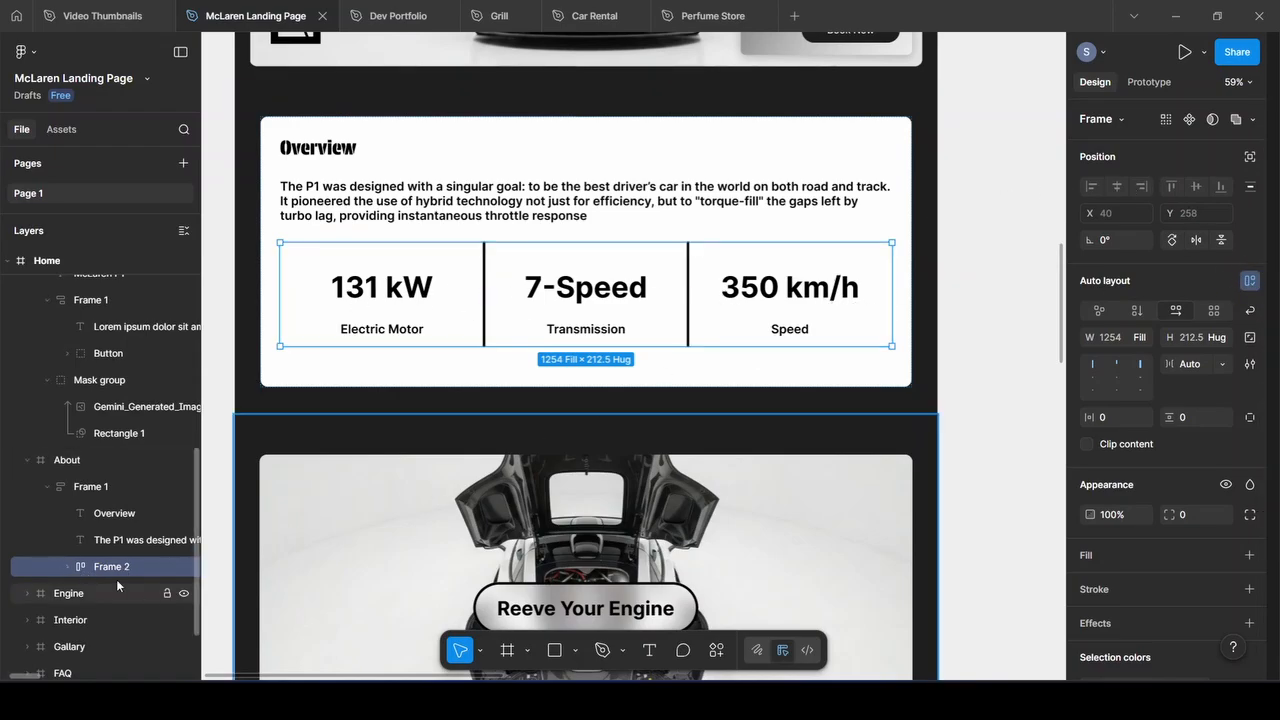
left_click(67, 566)
Select the Electric Motor, Transmission and Speed stat columns together
scroll(105, 500, "down", 3)
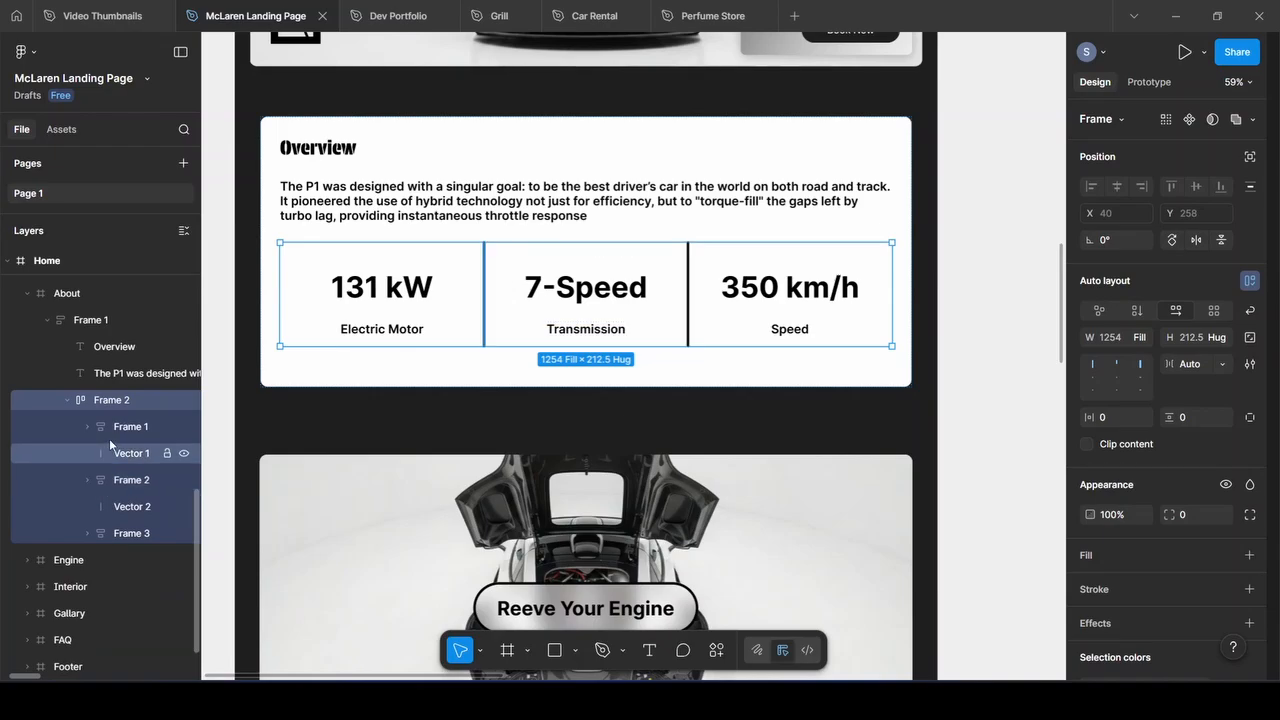
left_click(115, 428)
left_click(132, 481, "shift")
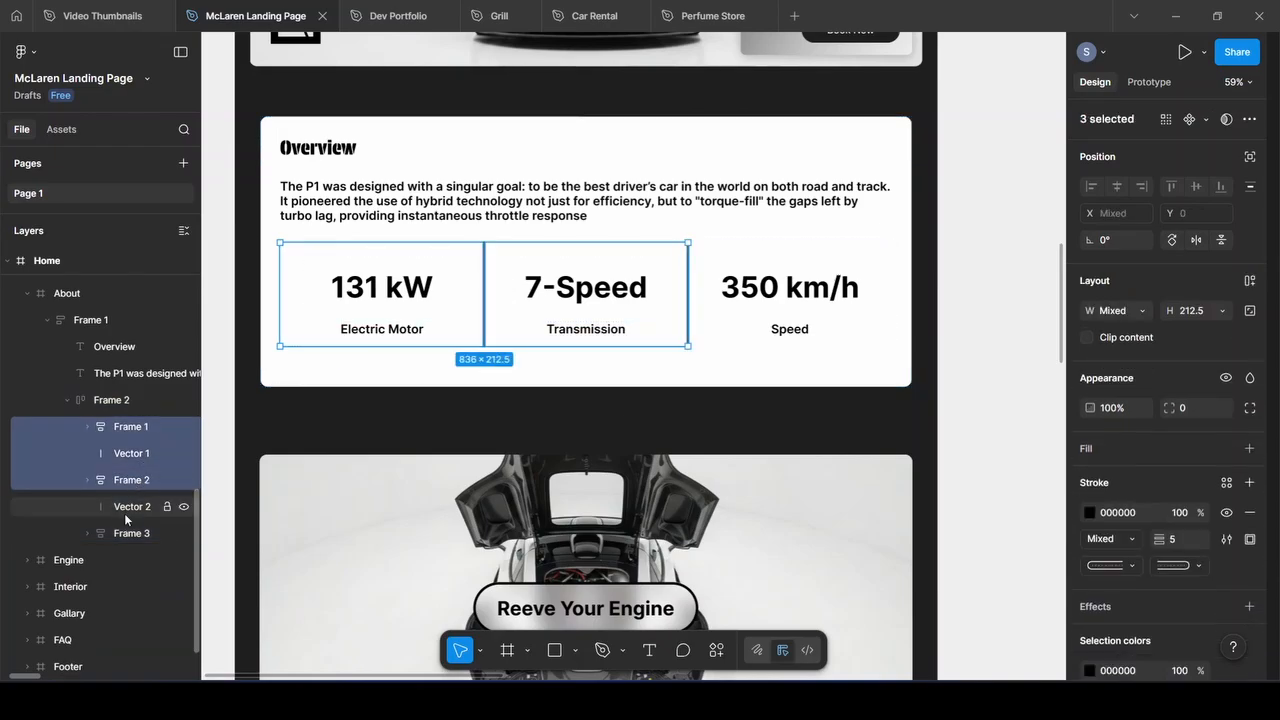
left_click(124, 430)
left_click(133, 482, "ctrl")
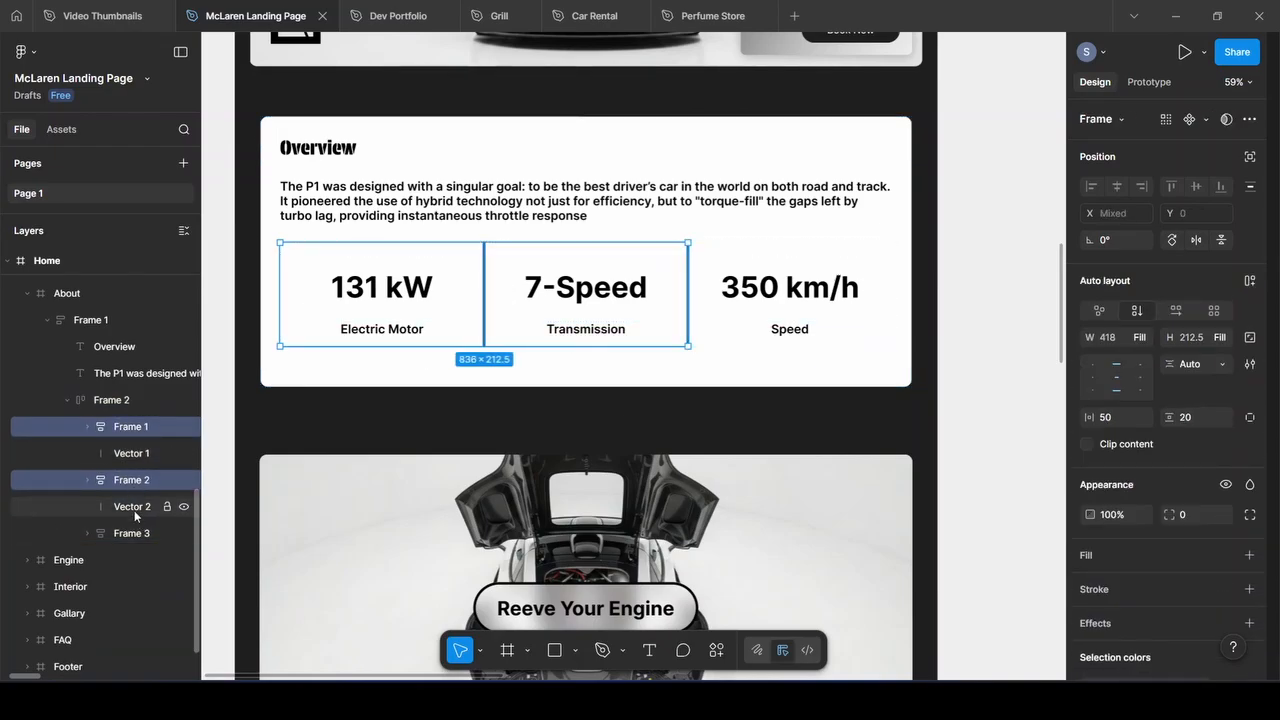
left_click(131, 533, "ctrl")
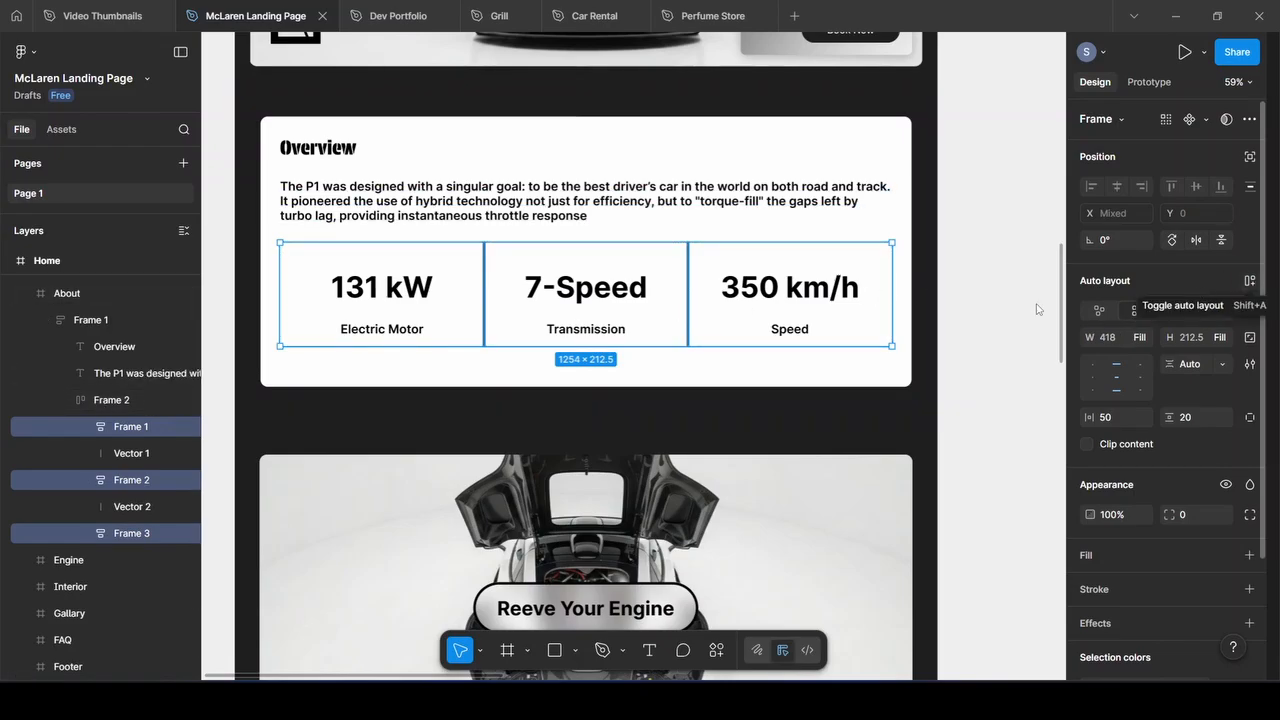
right_click(138, 430)
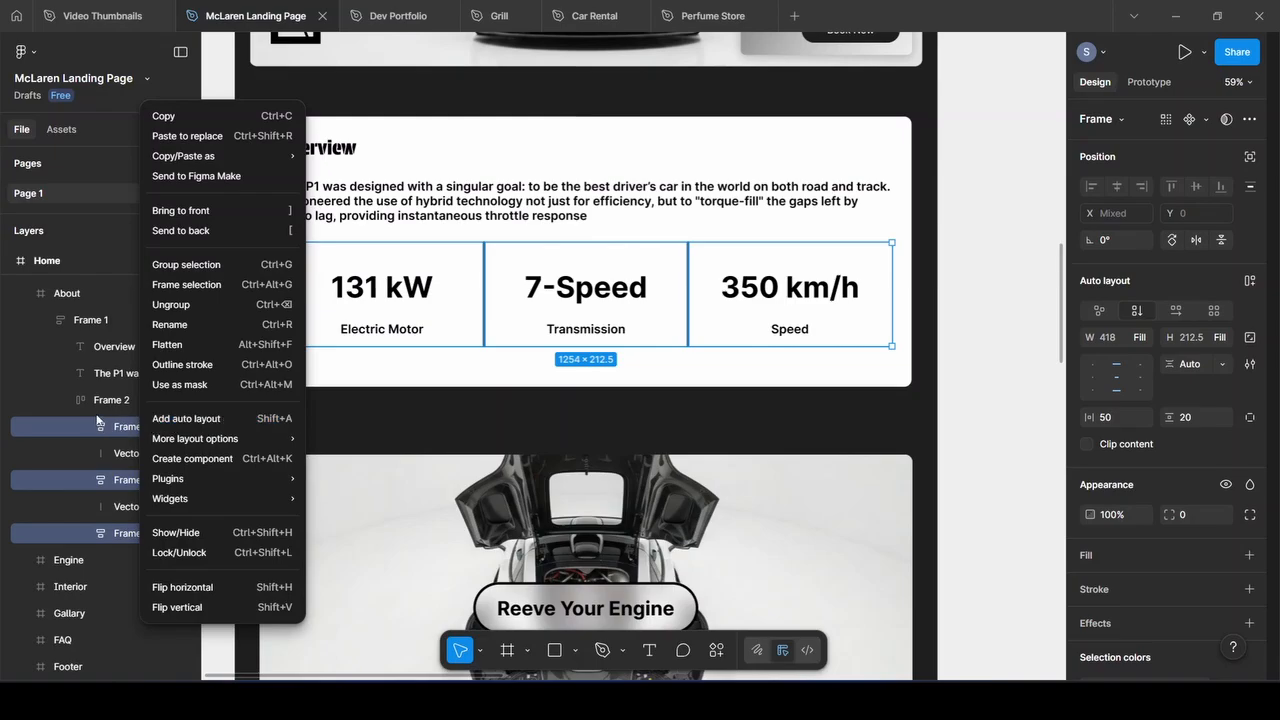
key("Escape")
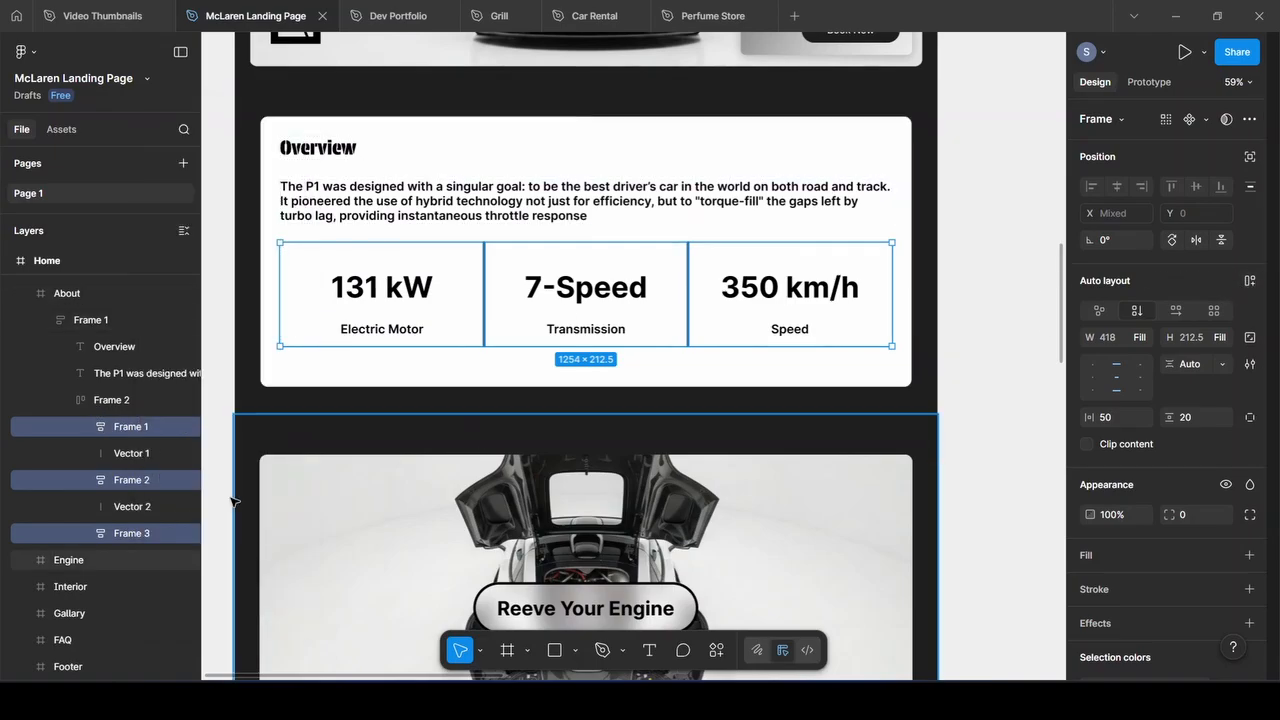
Select the two divider lines, Vector 1 and Vector 2, and open the shape drawing modes
left_click(122, 458)
left_click(132, 506, "ctrl")
key("p")
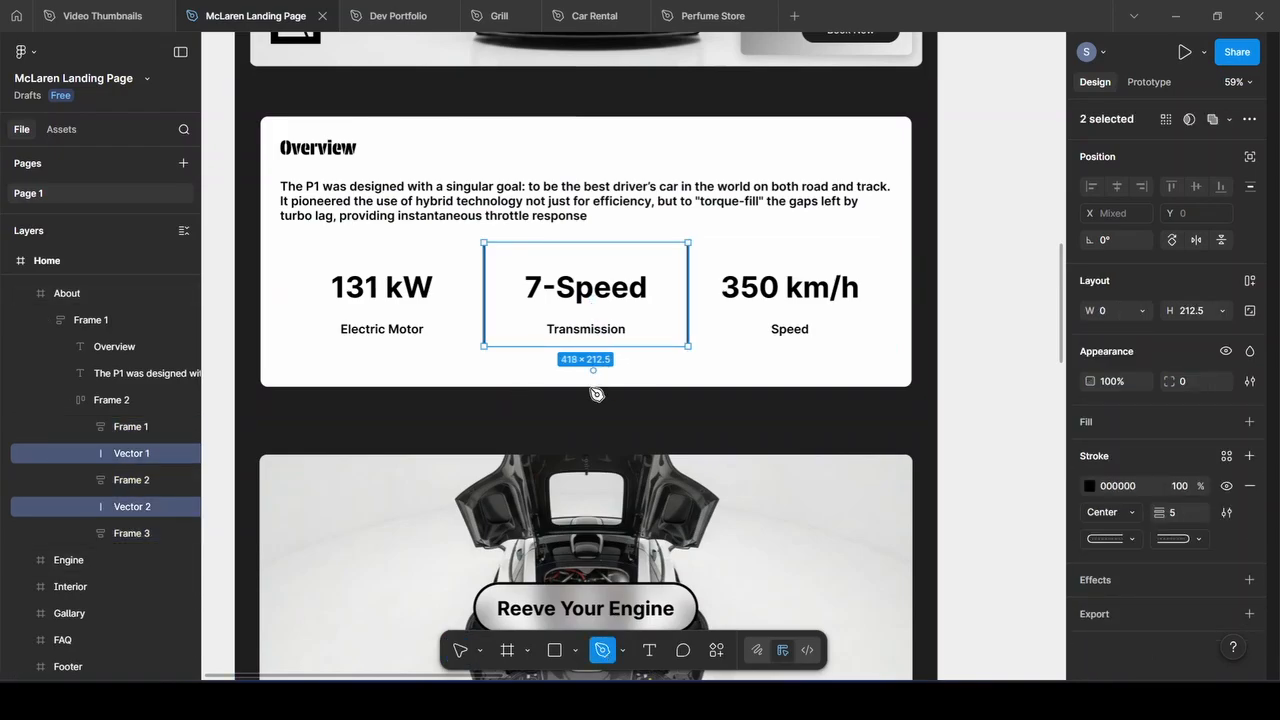
left_click(575, 650)
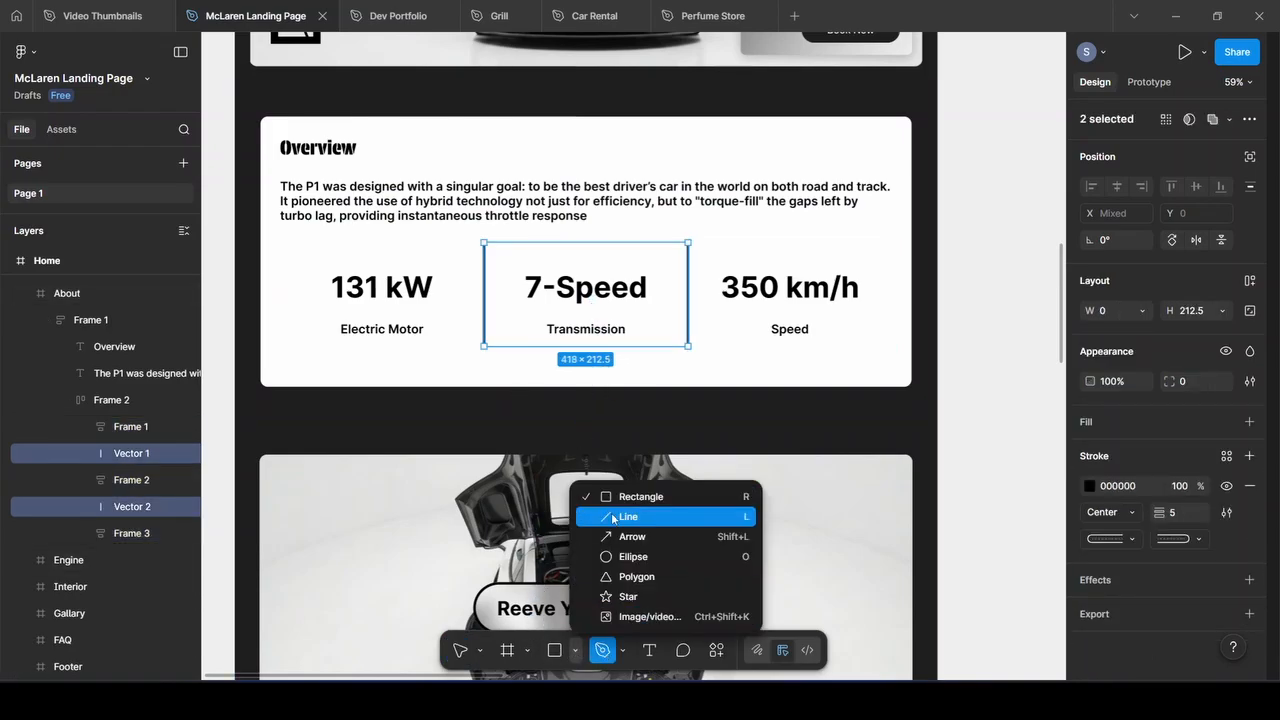
Draw a 466×116 rectangle over the Engine section's Reeve Your Engine button
left_click(650, 517)
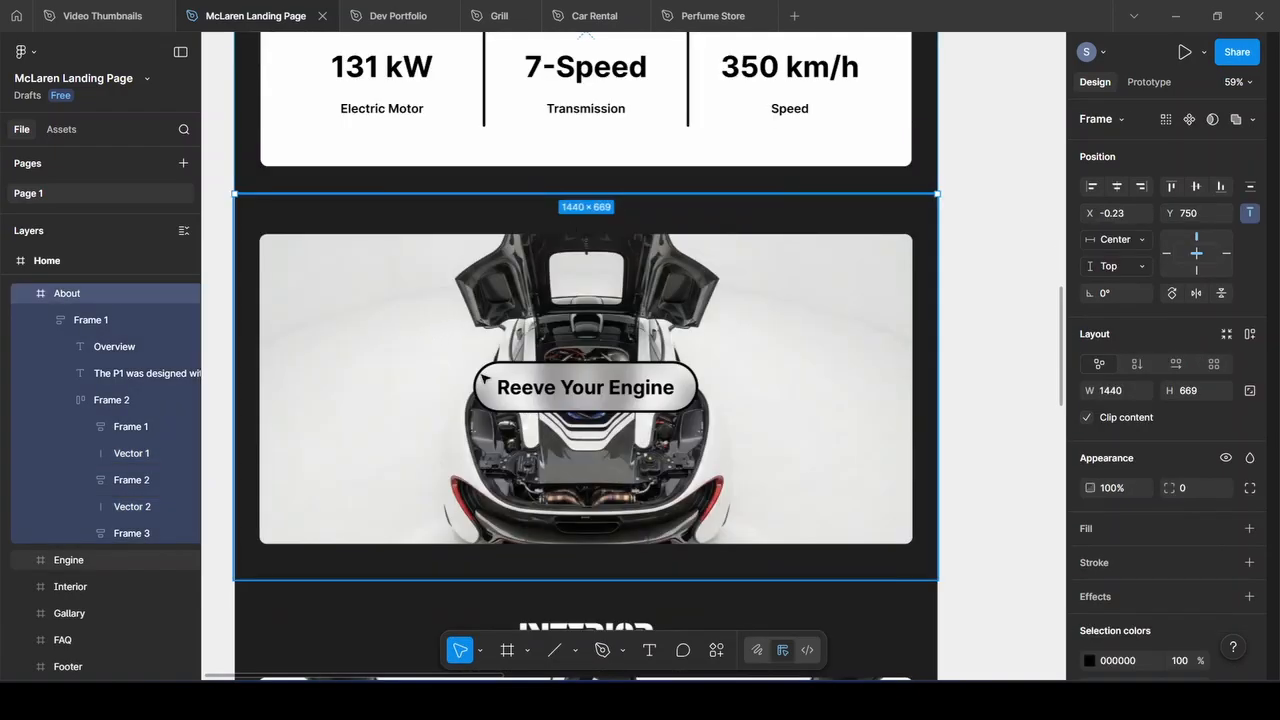
left_click(593, 393)
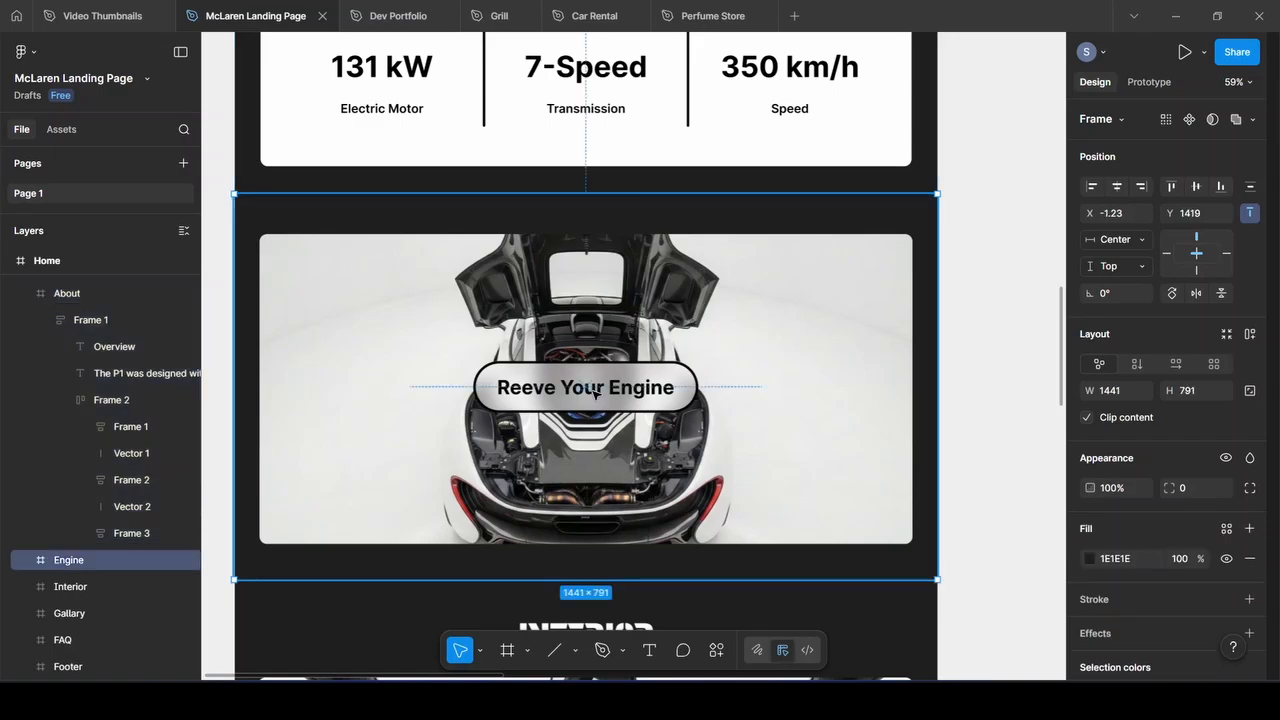
left_click(576, 651)
left_click(620, 496)
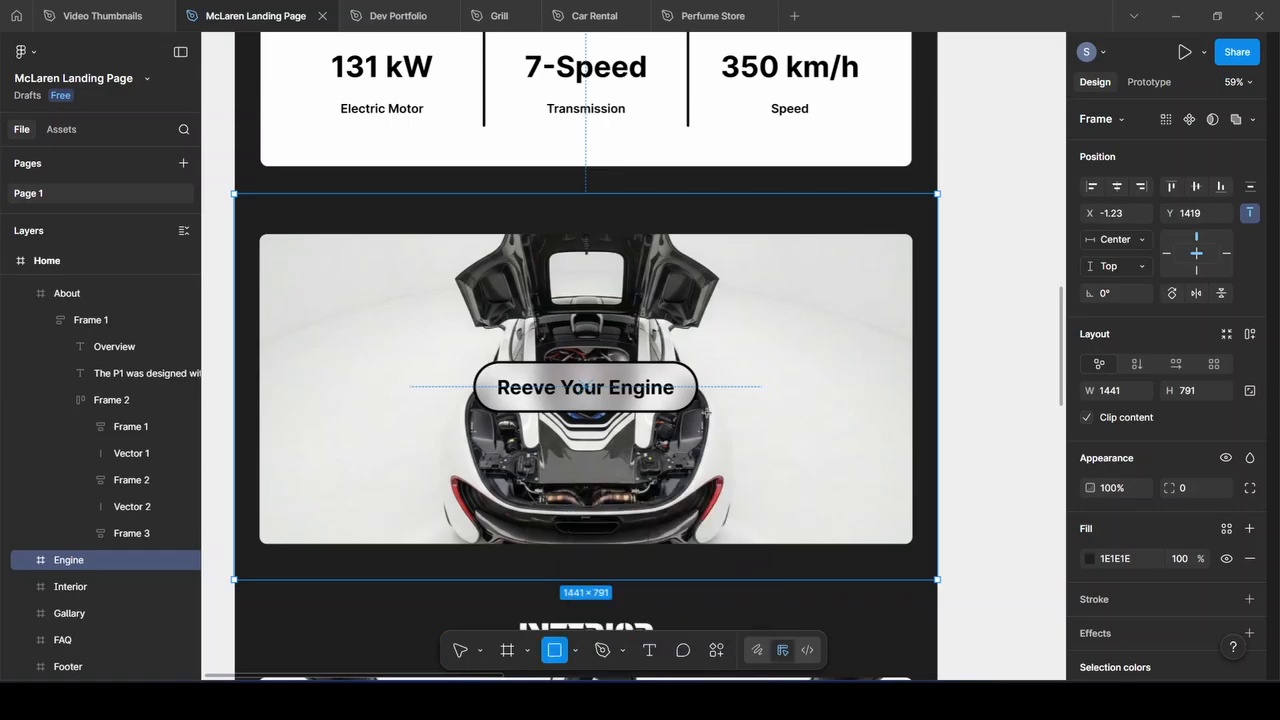
left_click_drag(471, 362, 701, 418)
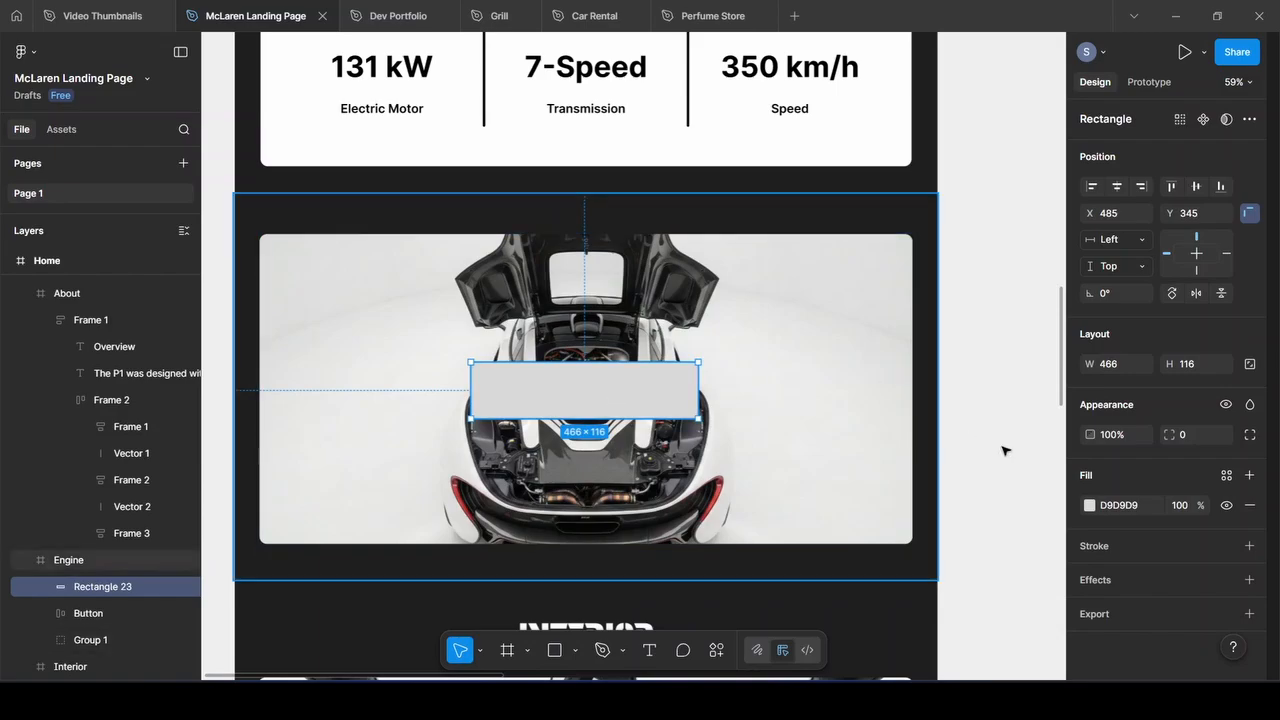
Give the rectangle a linear gradient fill from black 000000 to white FFFFFF
left_click(1088, 506)
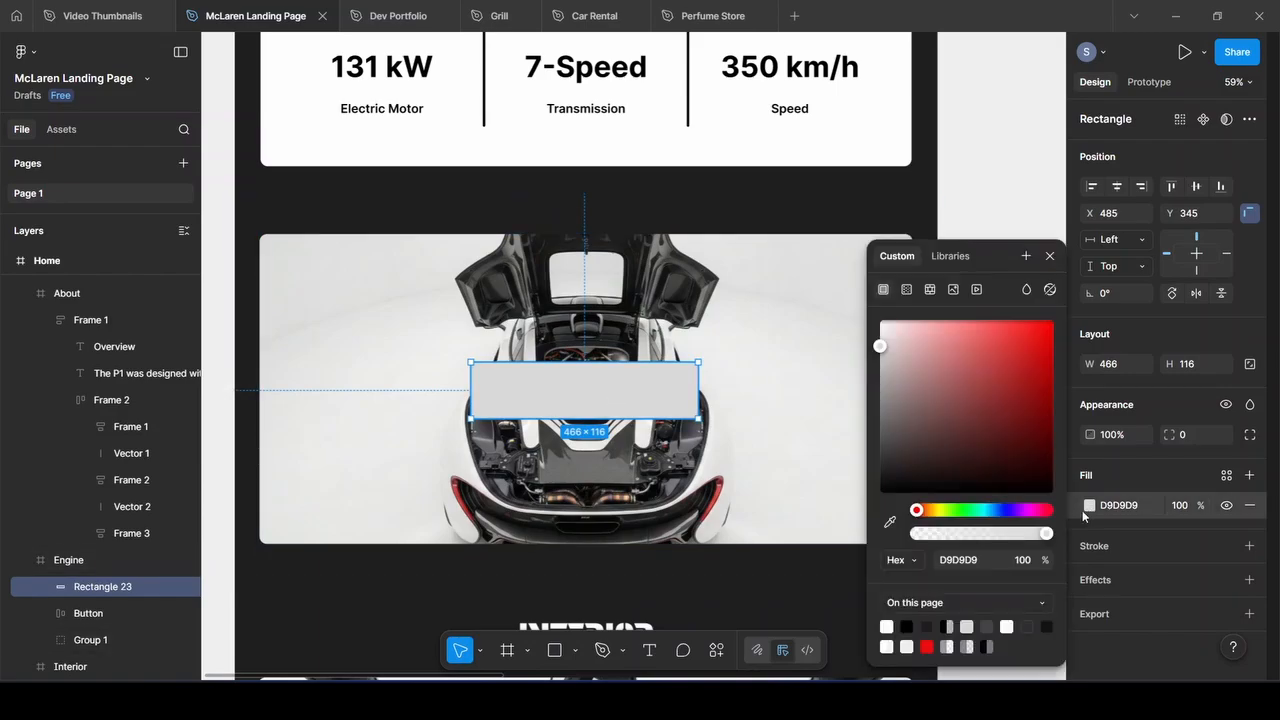
left_click(907, 290)
left_click(959, 437)
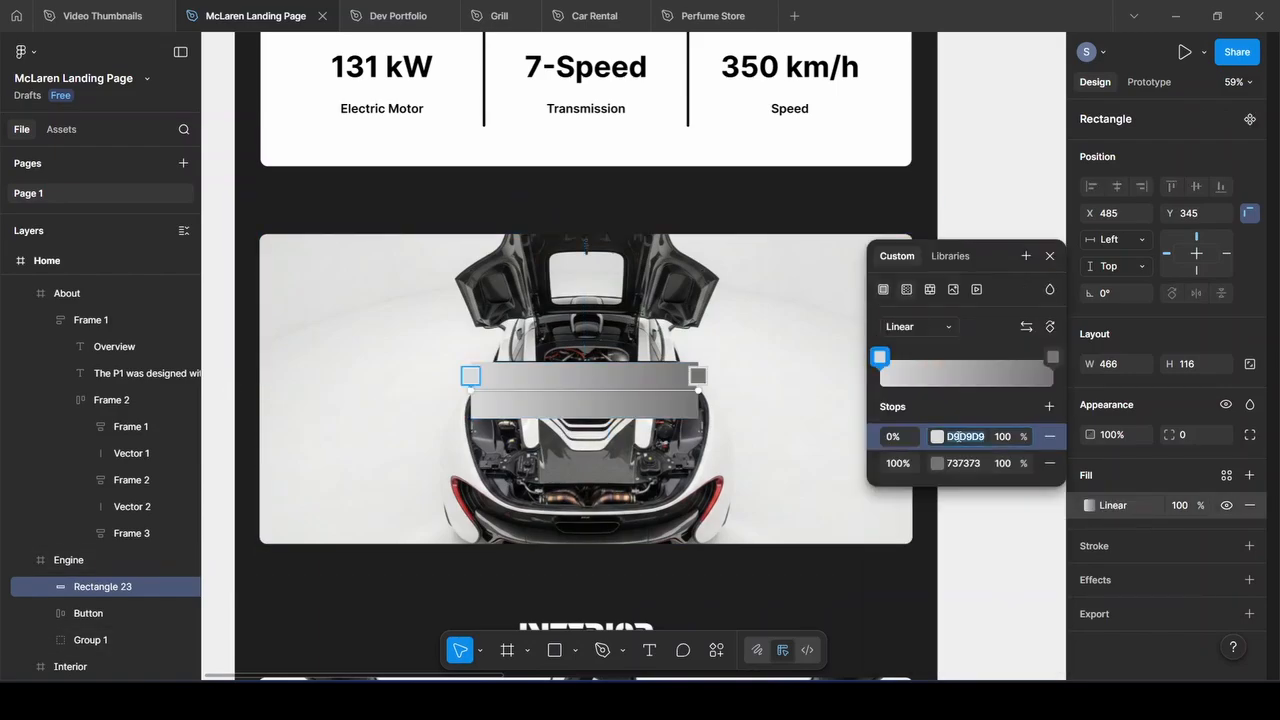
type("0000")
key("Return")
left_click(964, 464)
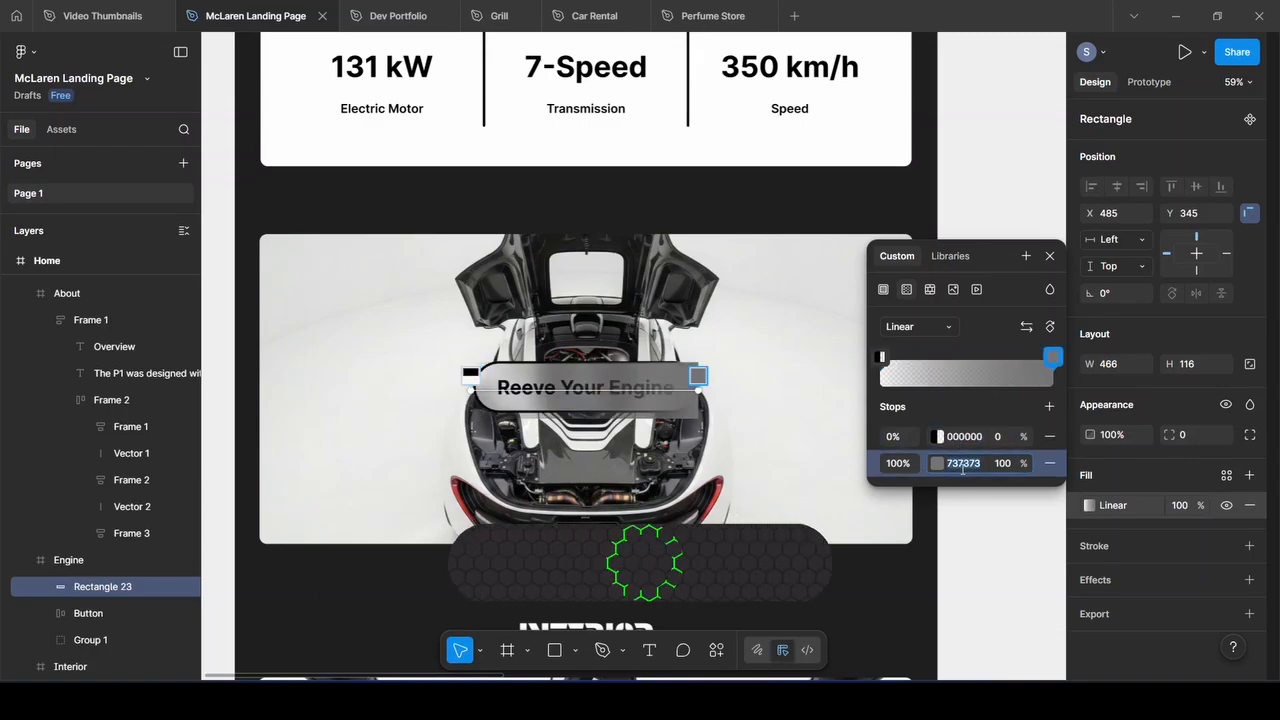
type("ffffff")
key("Return")
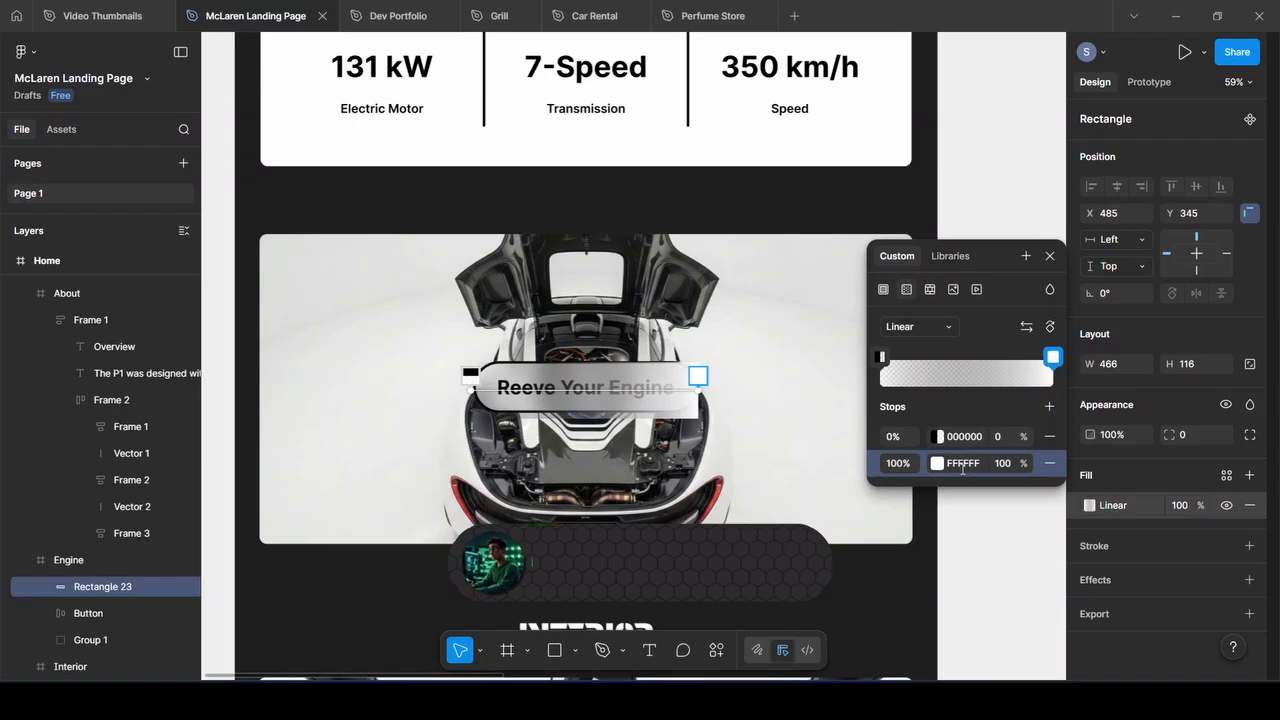
Set the gradient stop opacities to 50% for black and 70% for white
left_click(1000, 438)
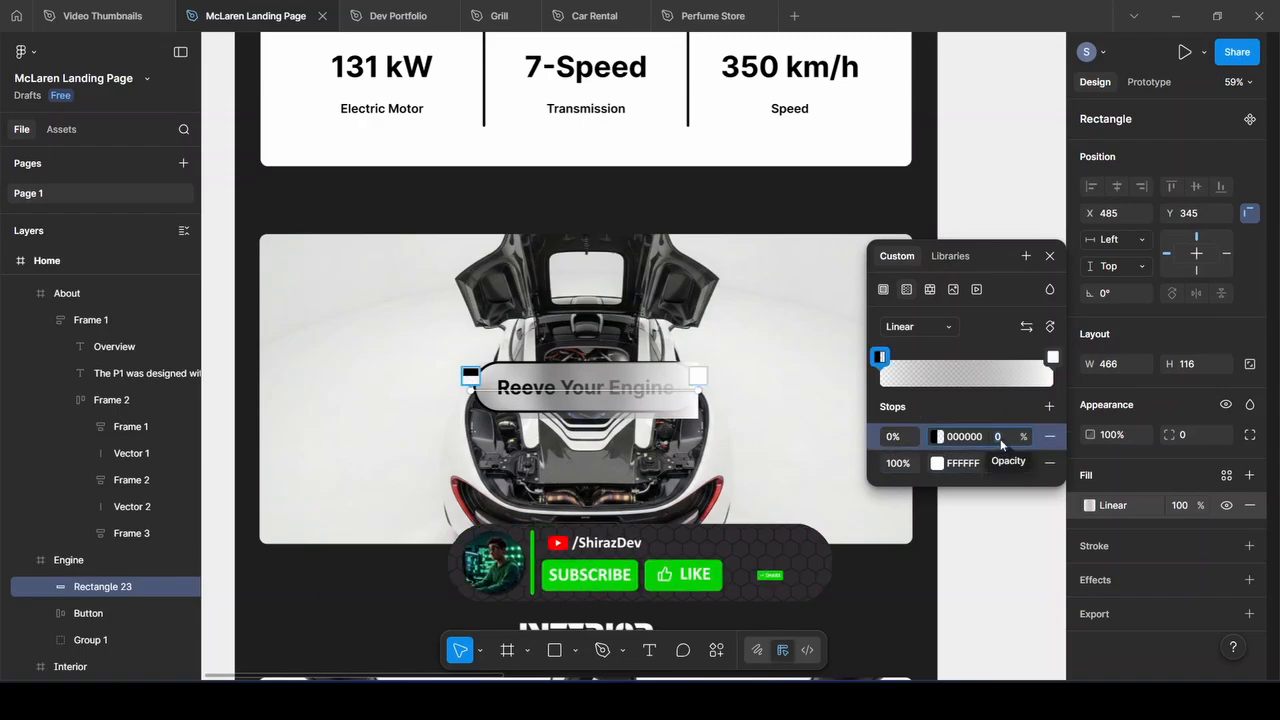
type("50")
key("Return")
left_click(1001, 463)
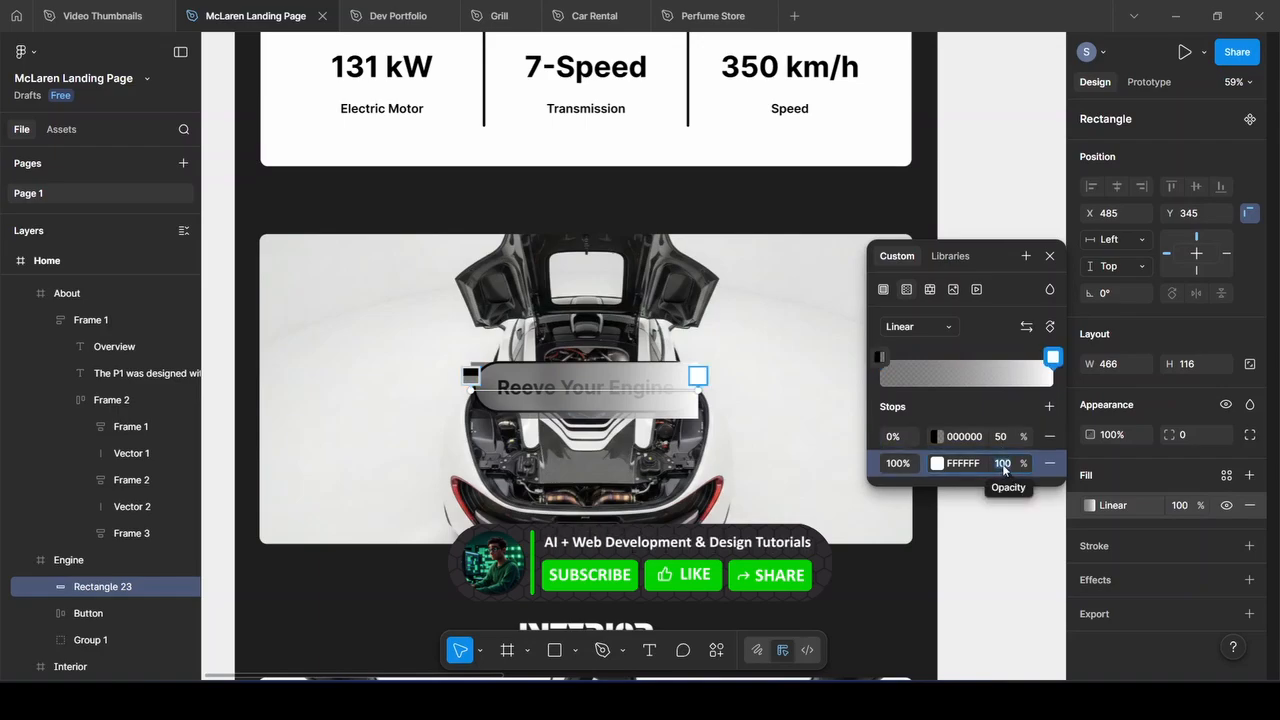
type("0")
key("Return")
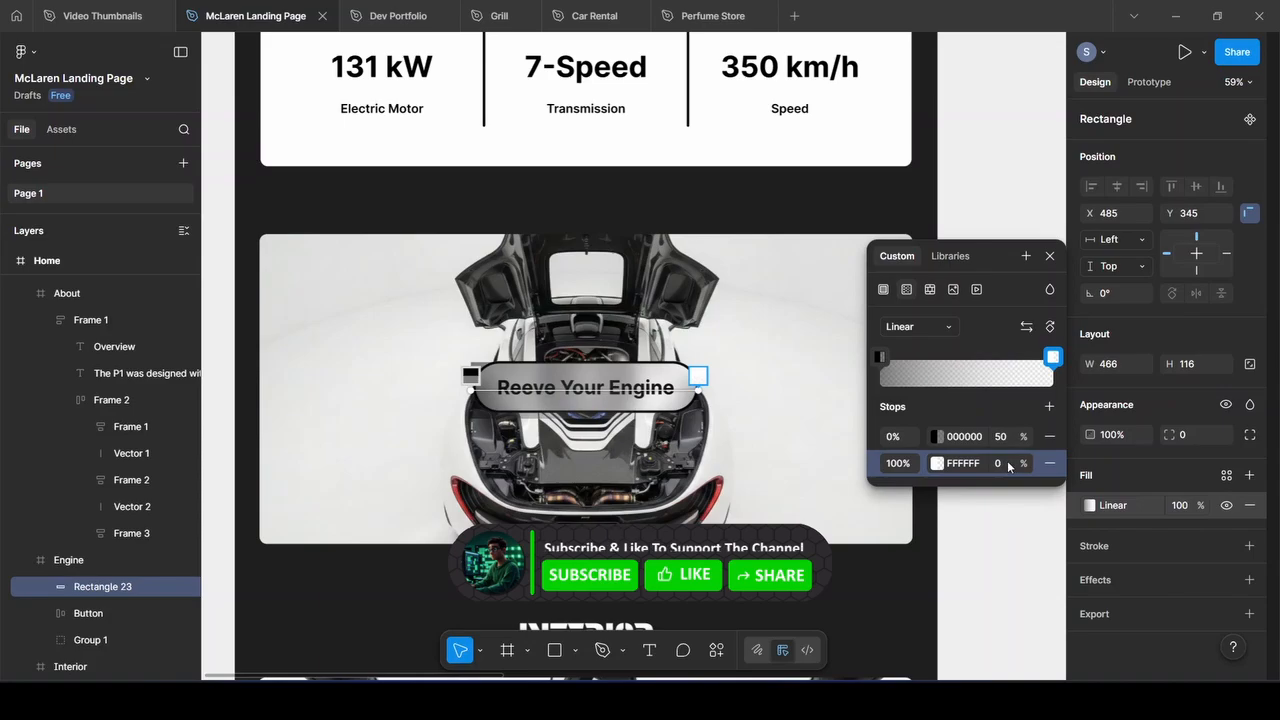
left_click(1008, 467)
type("70")
key("Return")
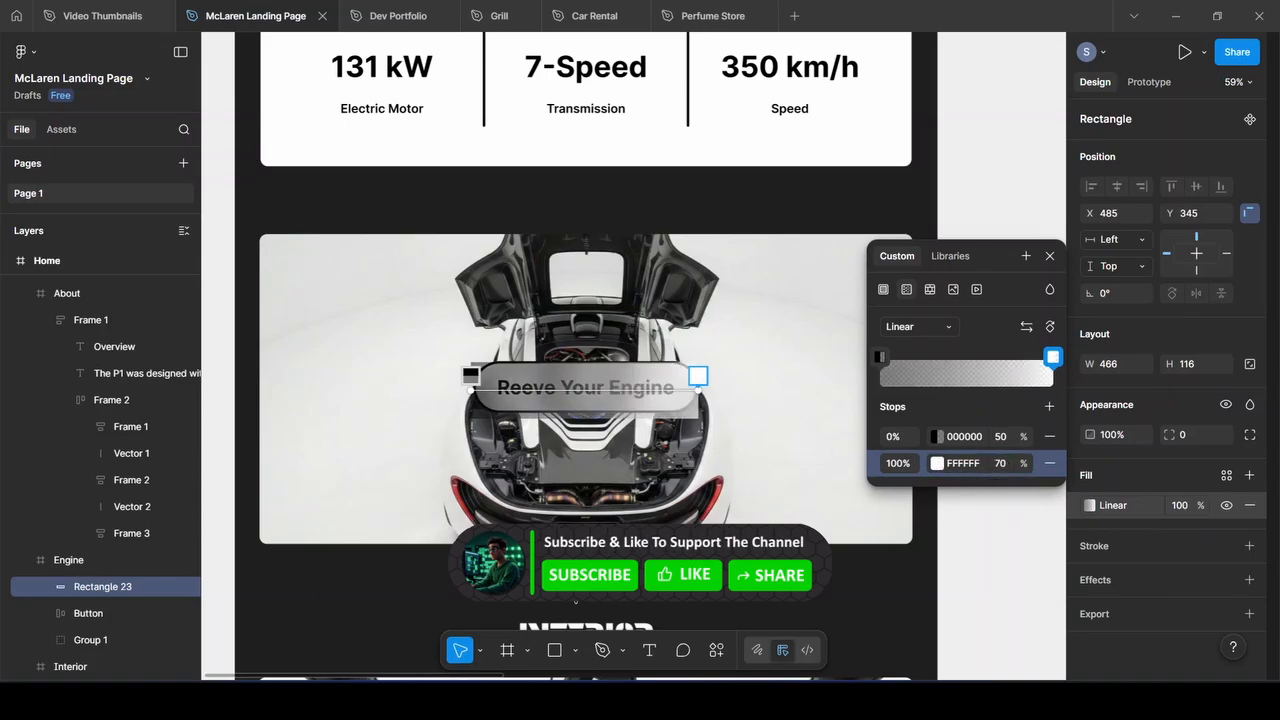
Set the rectangle's corner radius to 50
left_click(1206, 437)
type("50")
key("Return")
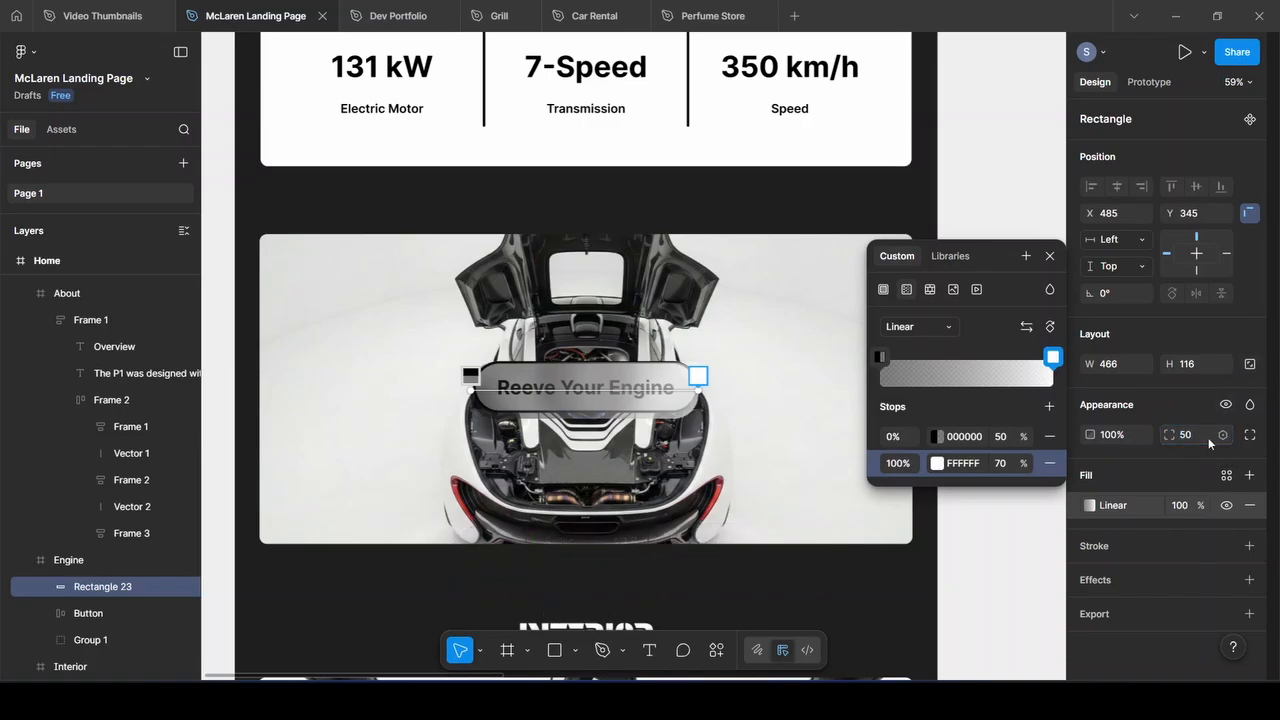
Add a 5px black stroke to the rectangle and move it just above the Reeve Your Engine button
left_click(1249, 545)
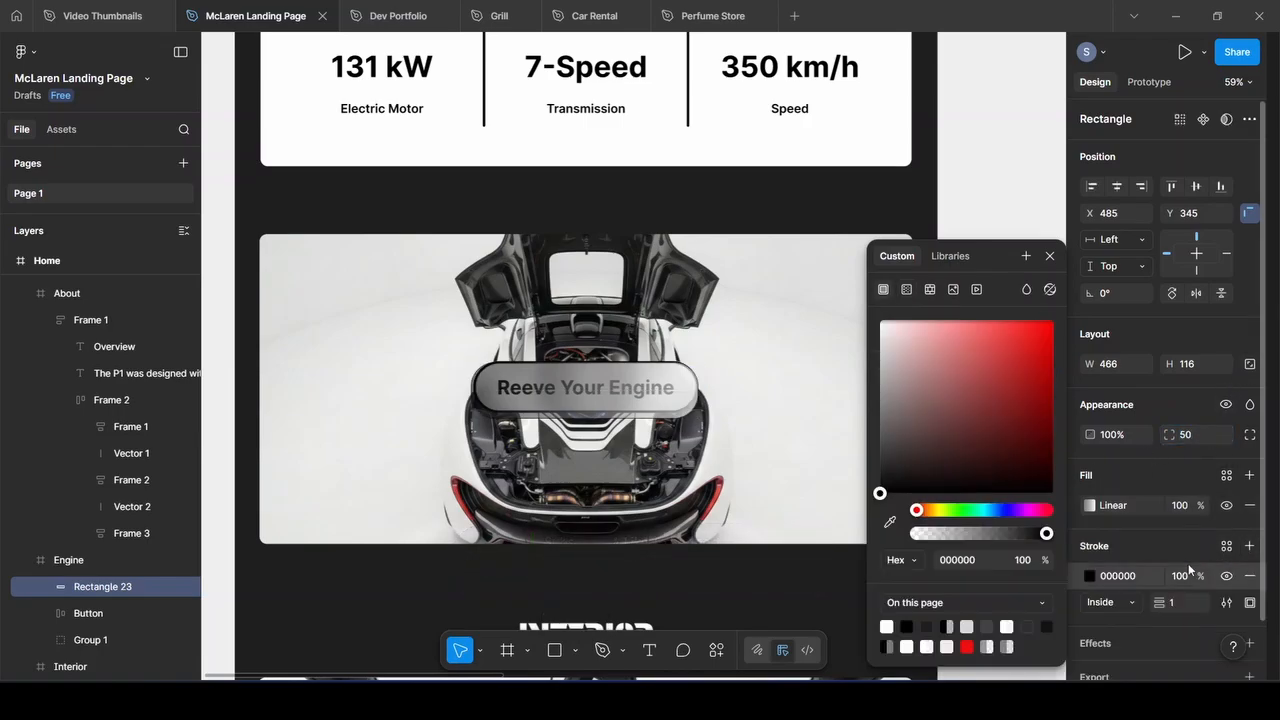
left_click_drag(1158, 602, 1208, 594)
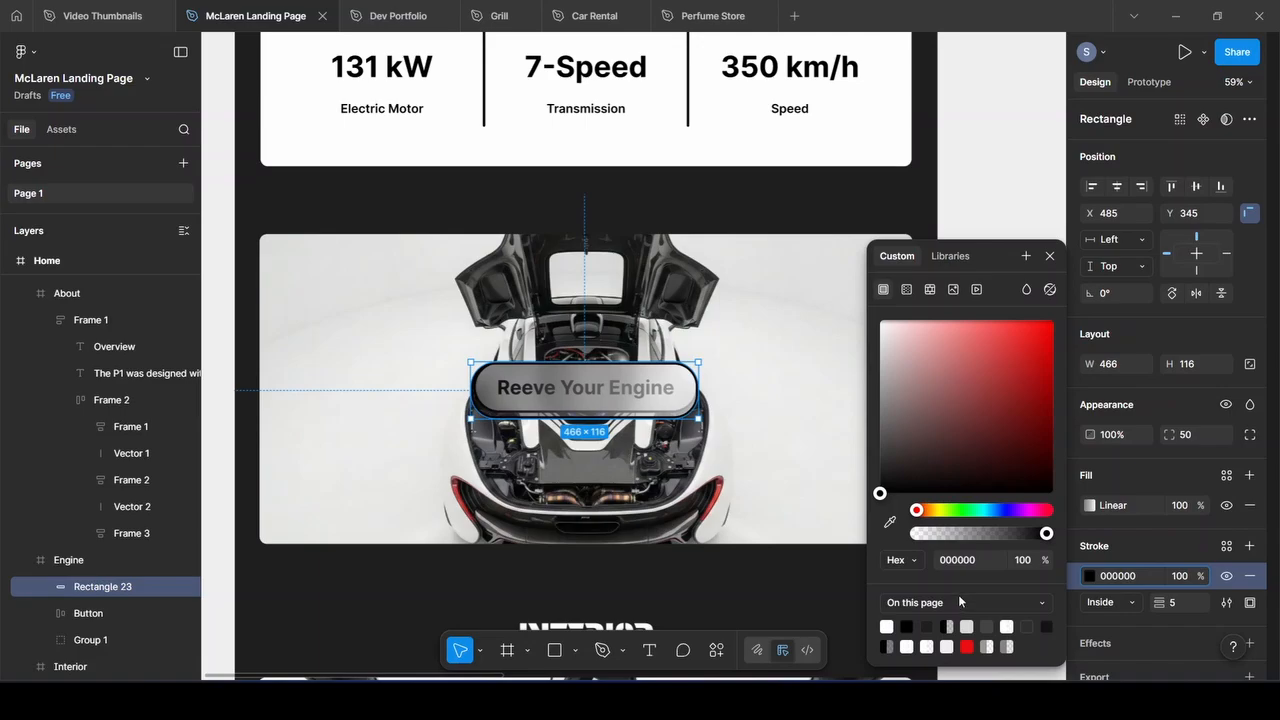
left_click_drag(585, 397, 586, 333)
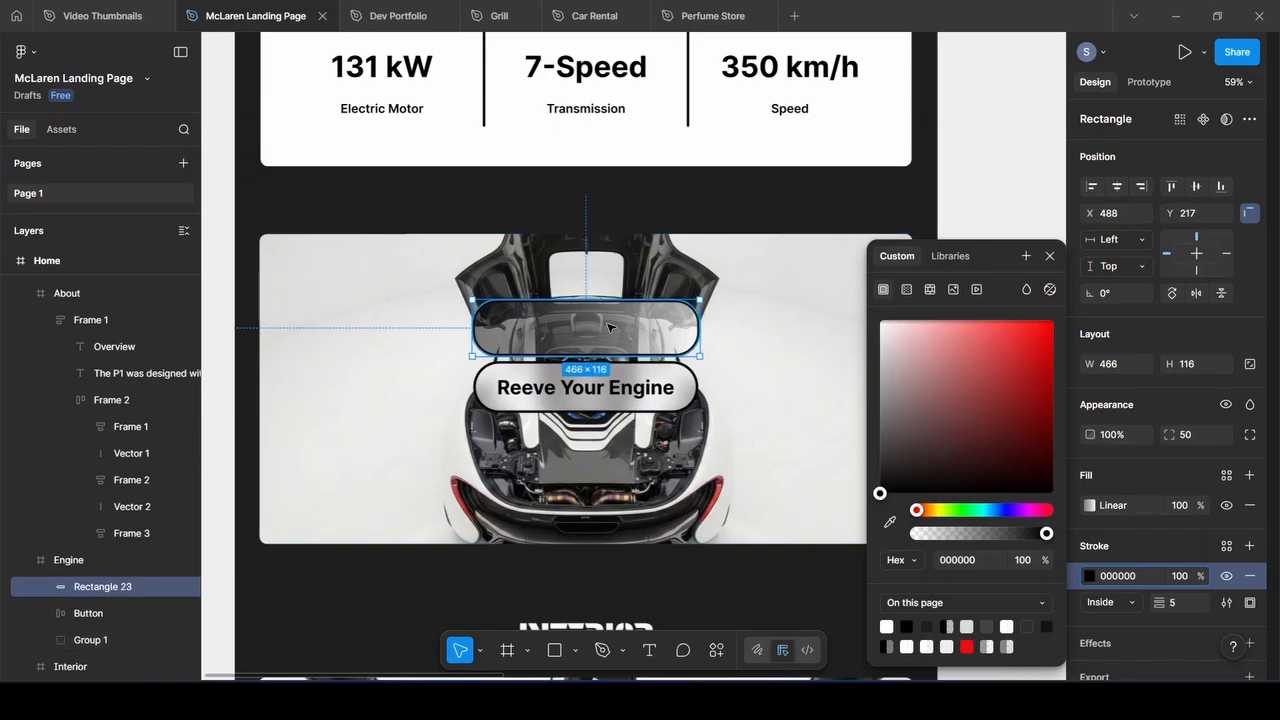
left_click(620, 389)
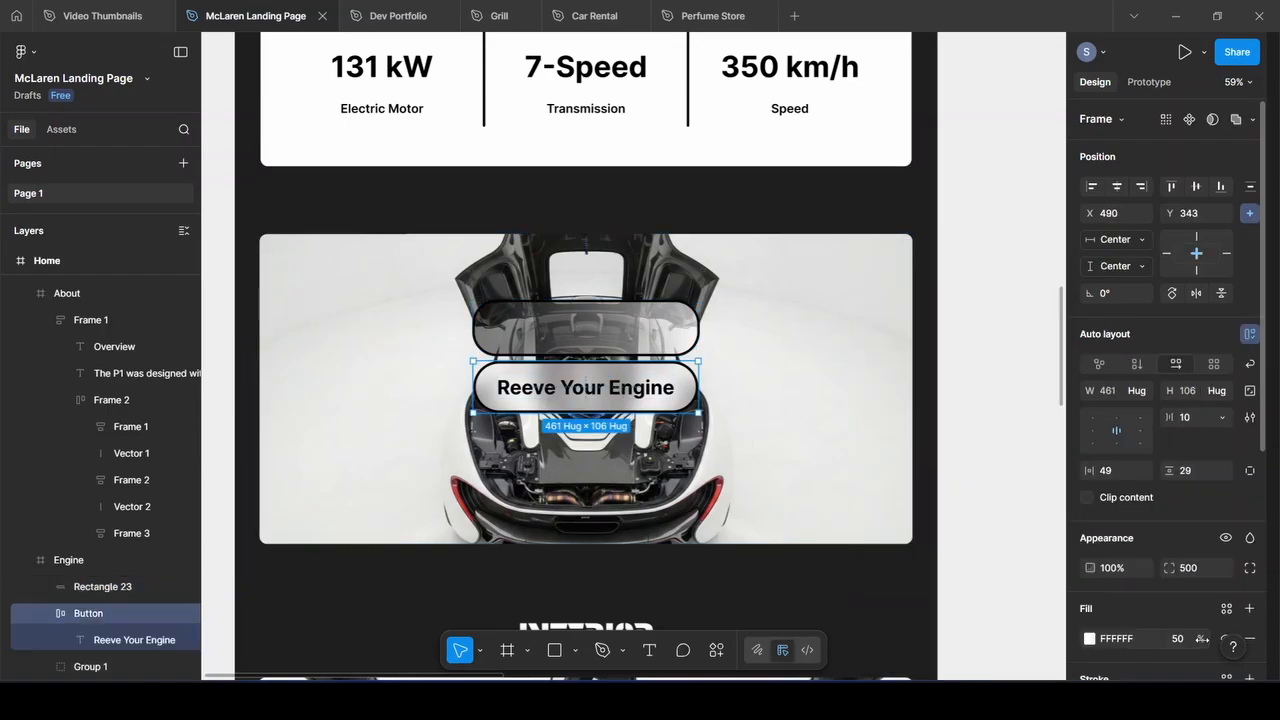
left_click(553, 335)
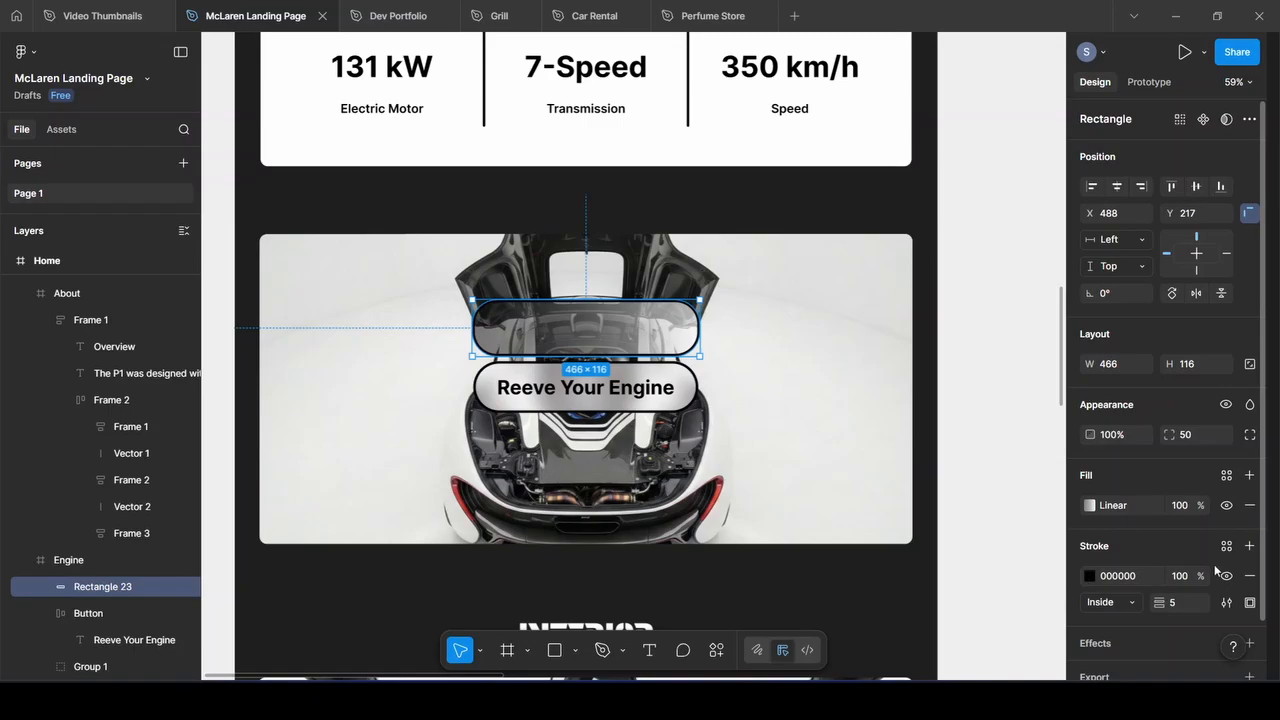
Change the rectangle's fill to solid white FFFFFF at 50% opacity
left_click(1090, 506)
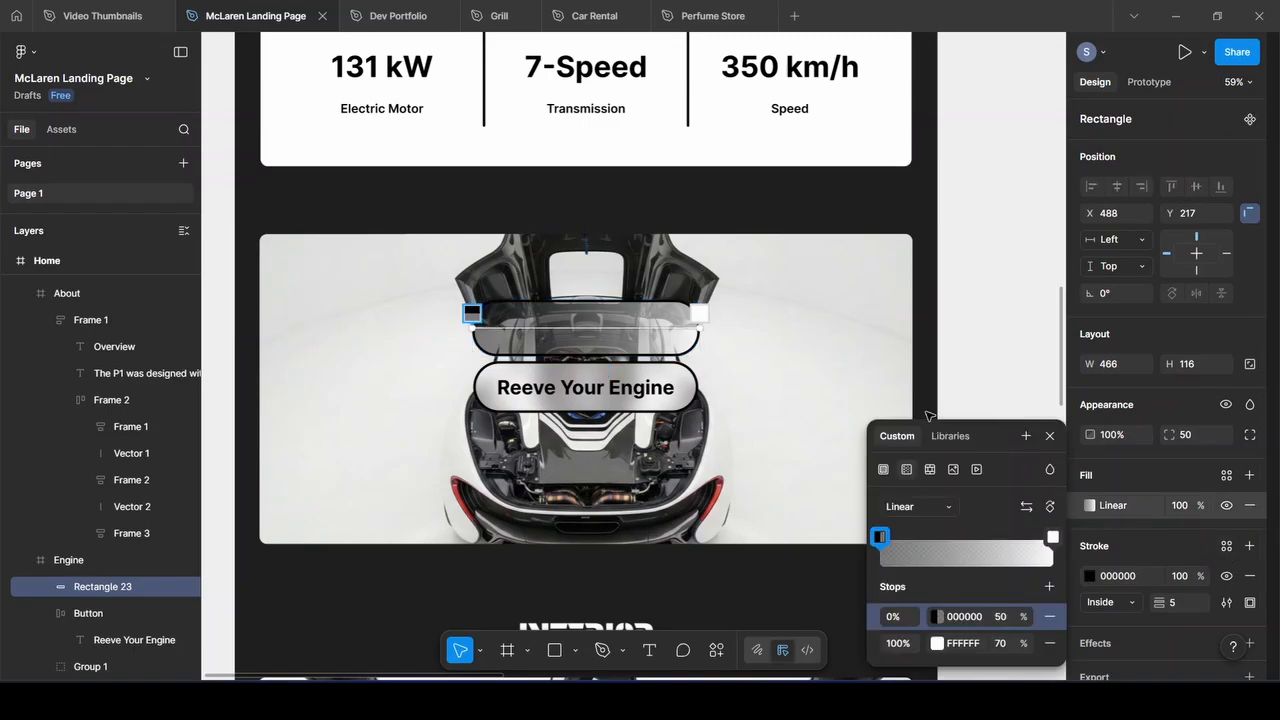
left_click(884, 472)
left_click(1115, 506)
type("f")
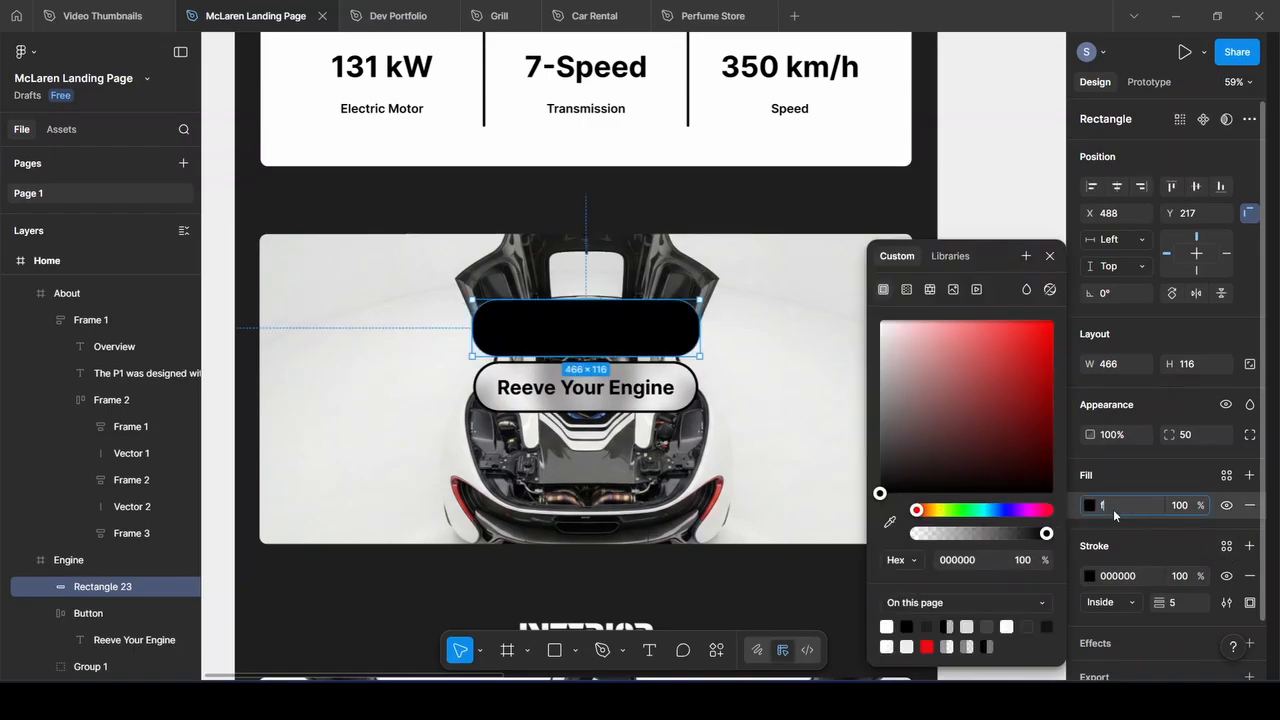
type("fffff")
key("Return")
left_click(1182, 517)
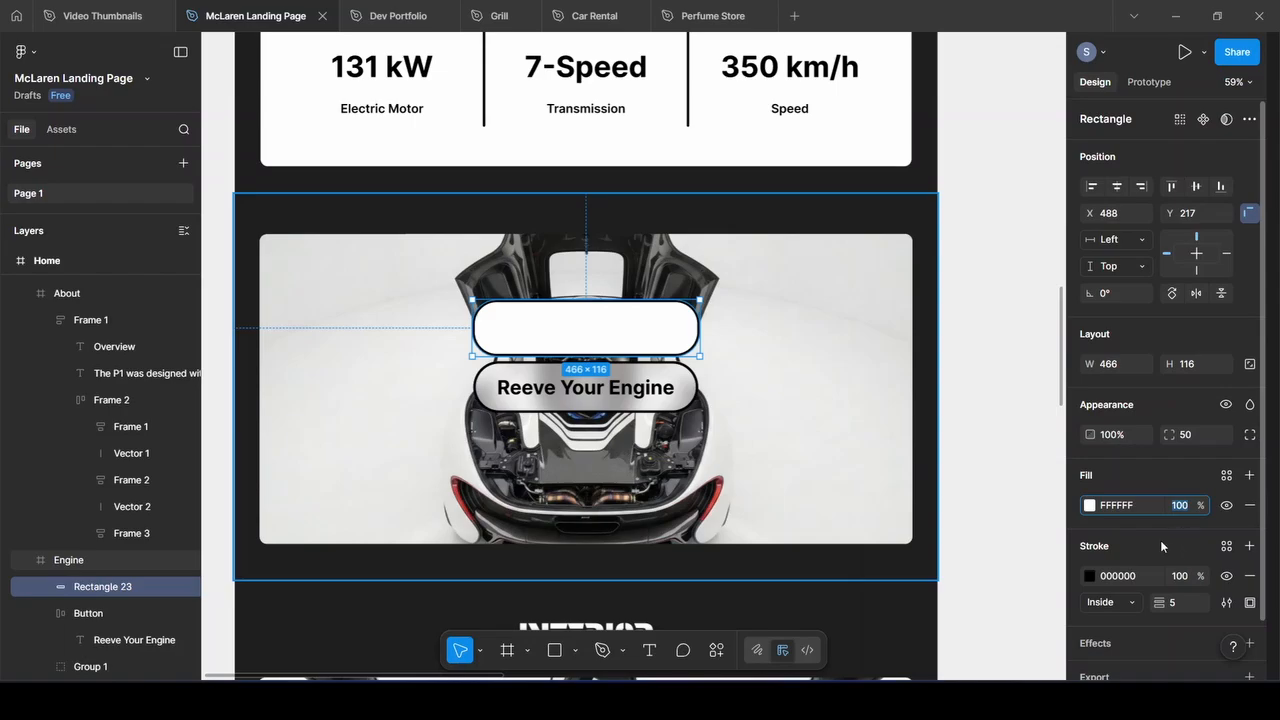
type("50")
key("Return")
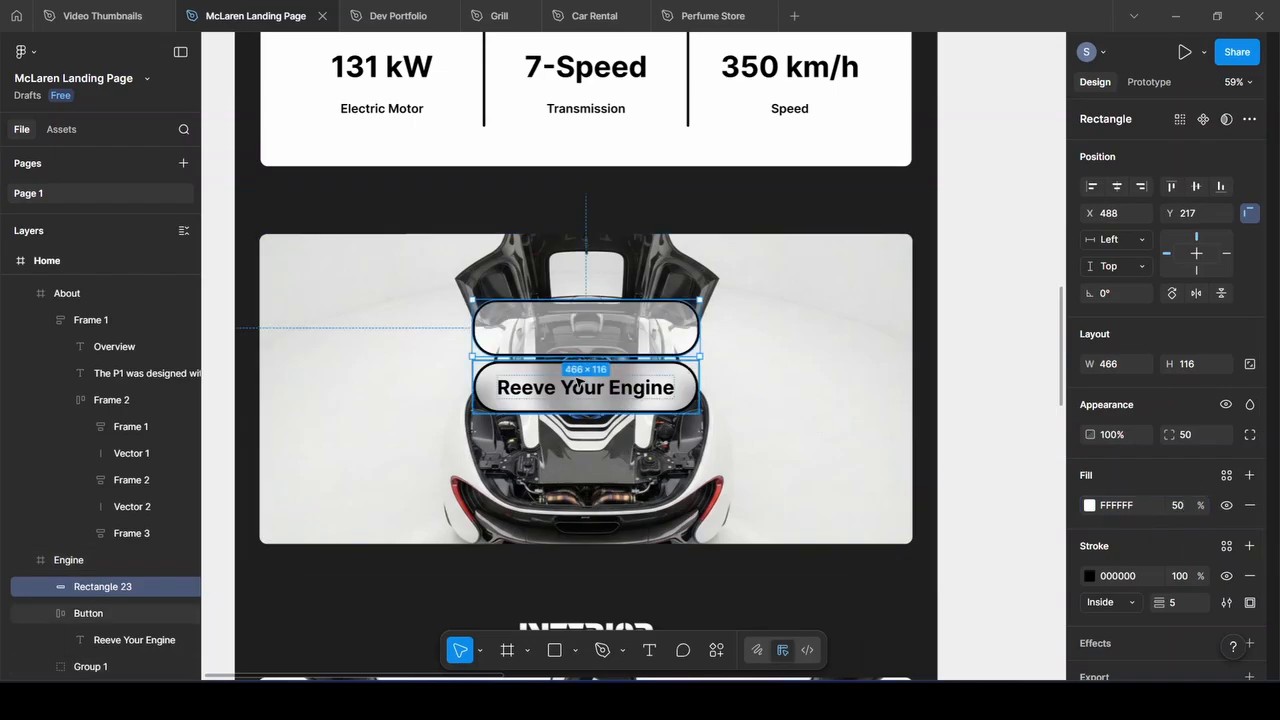
mouse_move(606, 334)
left_mouse_down()
mouse_move(606, 385)
mouse_move(604, 324)
left_mouse_up()
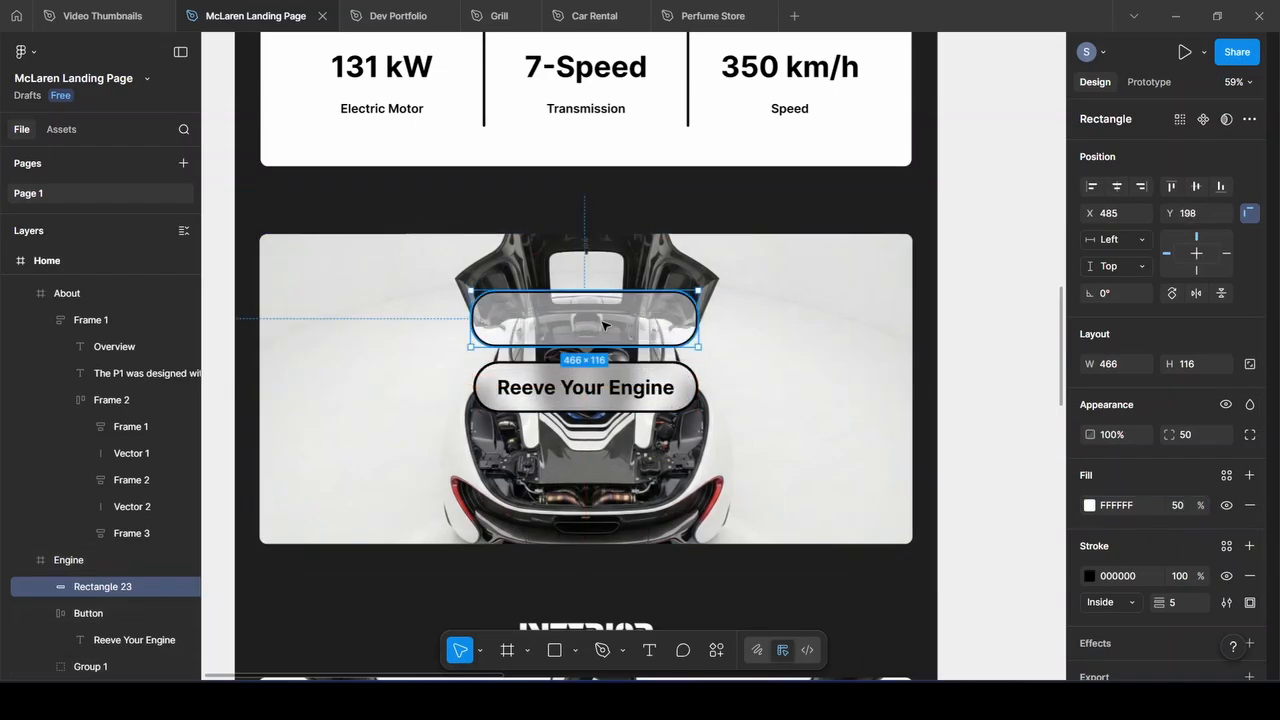
Add a background blur of 40 and move the rectangle higher, centred above the button
scroll(1169, 504, "down", 1)
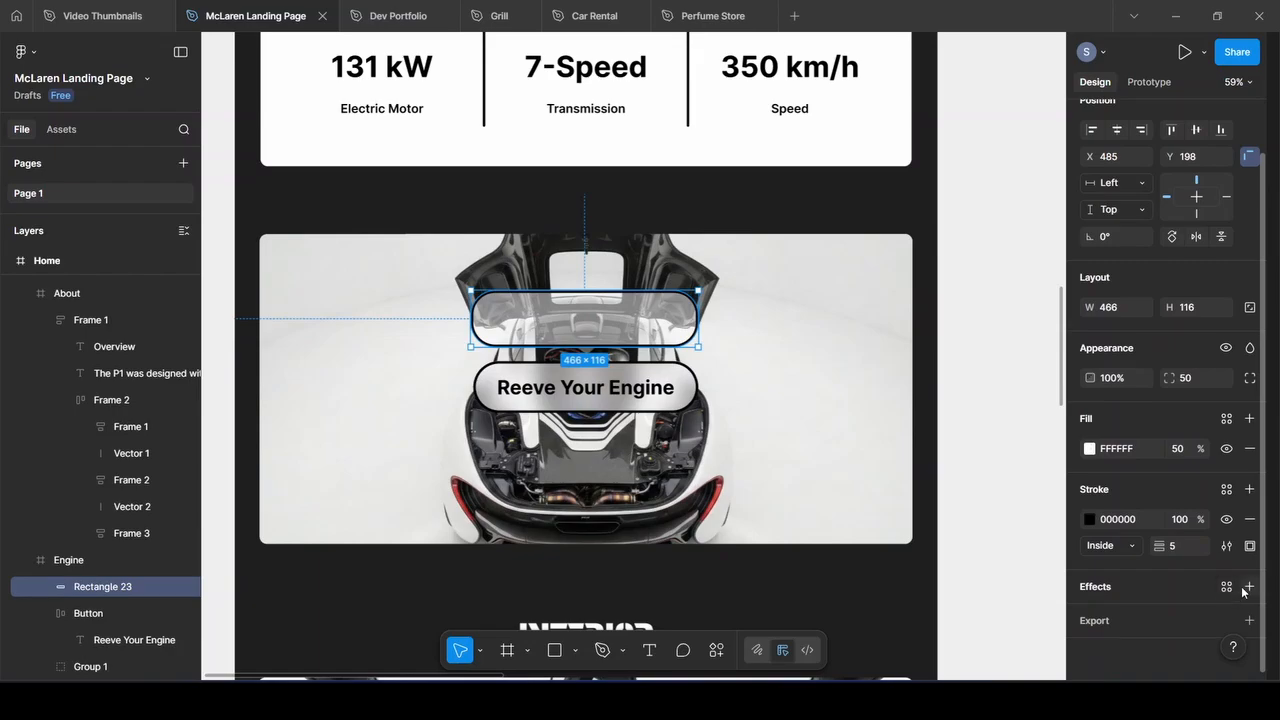
left_click(1248, 587)
left_click(1158, 614)
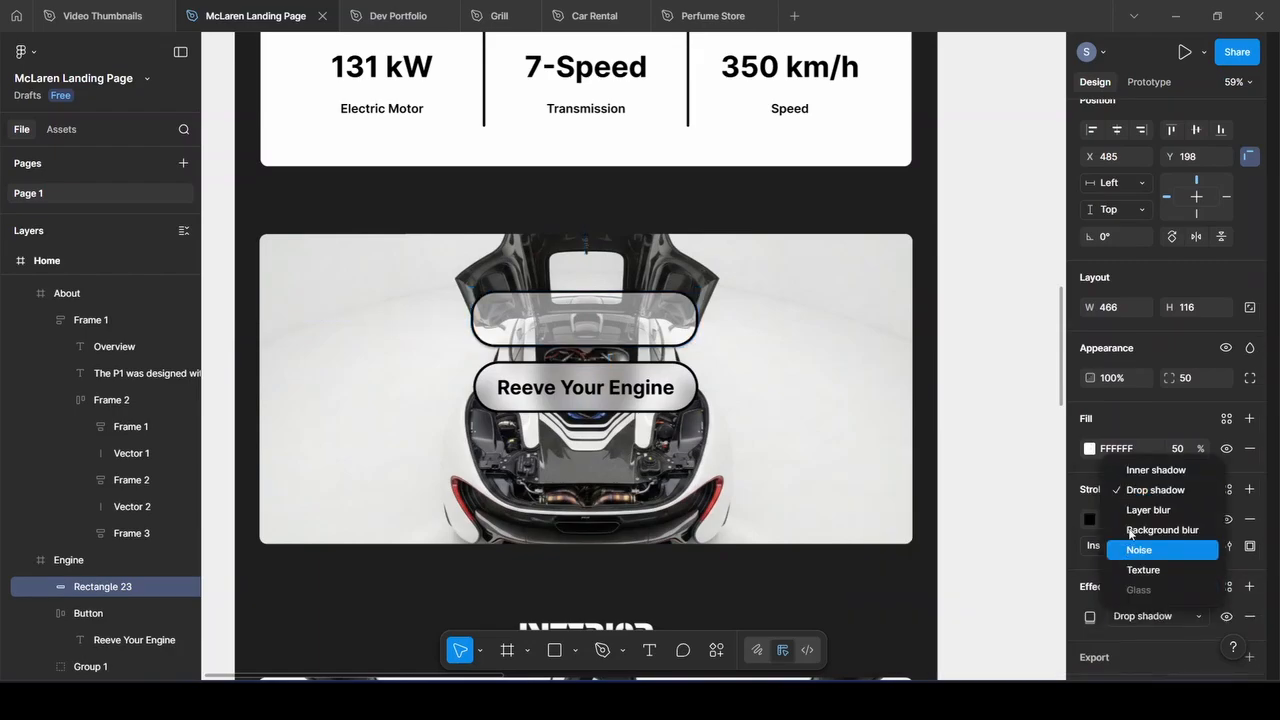
left_click(1130, 531)
left_click(1088, 617)
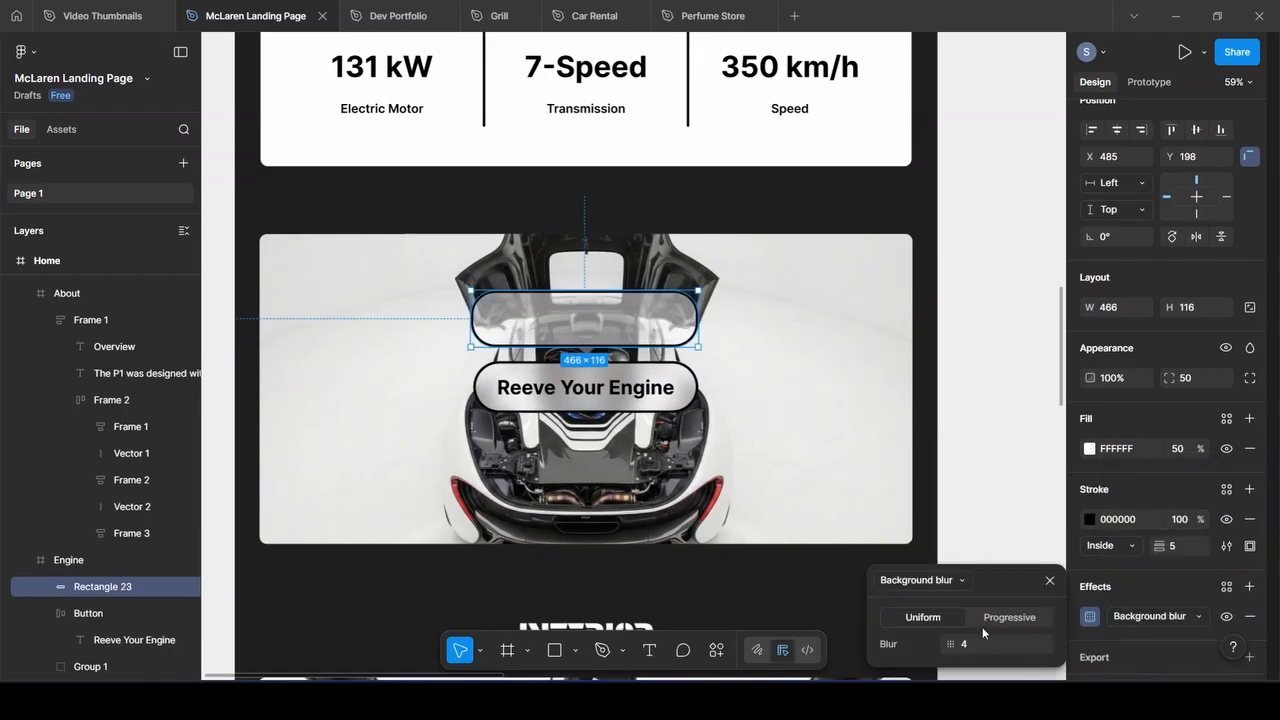
left_click(978, 644)
type("40")
key("Return")
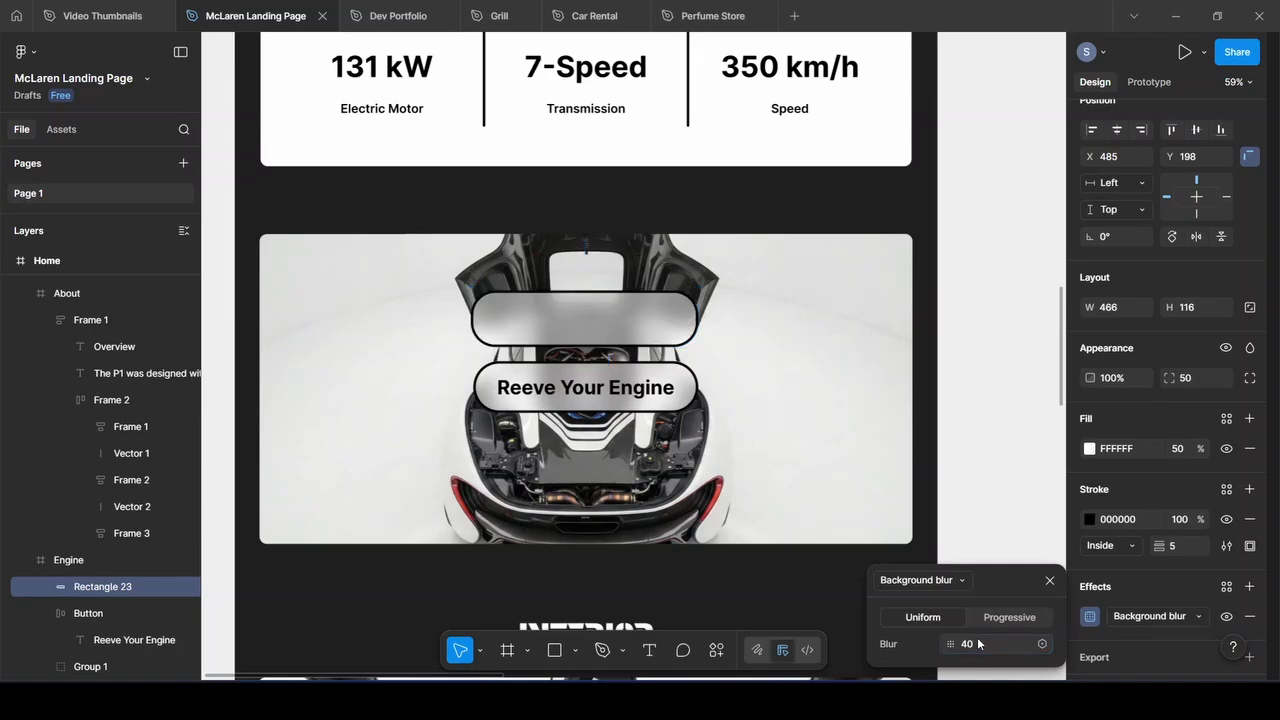
mouse_move(568, 327)
left_mouse_down()
mouse_move(686, 305)
mouse_move(543, 322)
mouse_move(590, 296)
mouse_move(591, 336)
mouse_move(563, 294)
mouse_move(589, 283)
mouse_move(610, 318)
mouse_move(594, 302)
mouse_move(580, 309)
left_mouse_up()
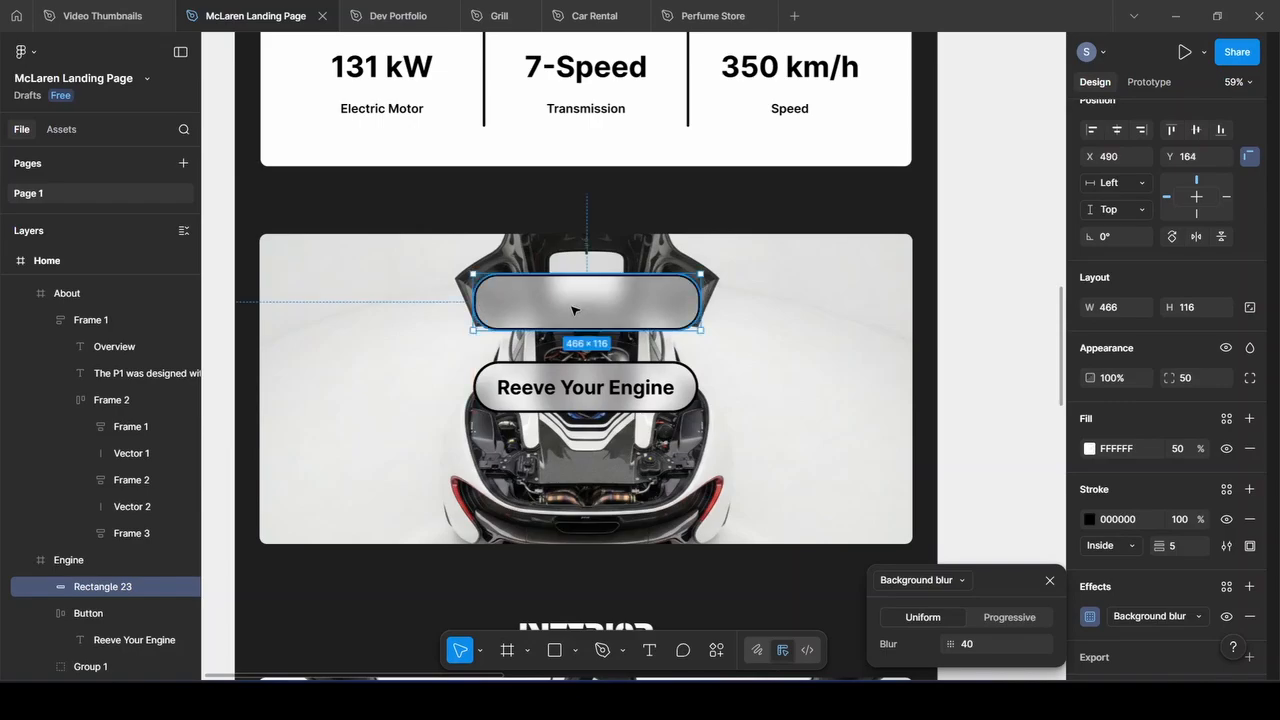
Delete the leftover blurred rectangle Rectangle 23
left_click(612, 313)
key("Delete")
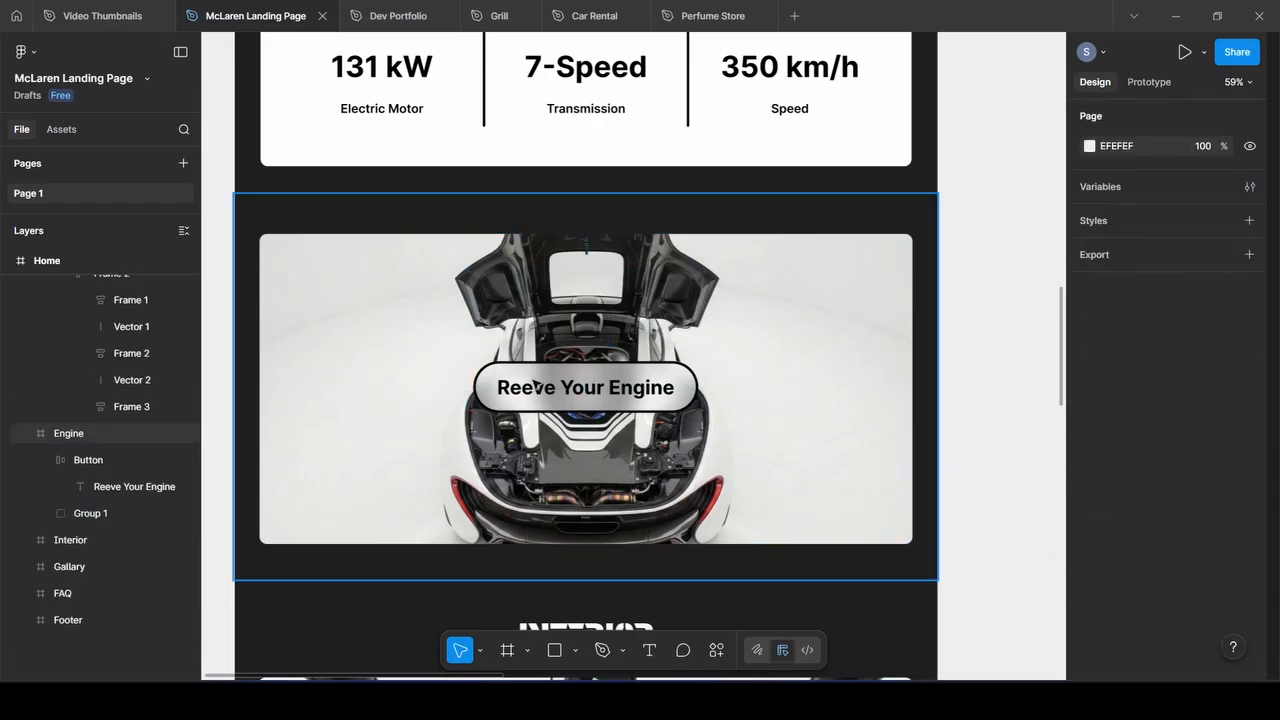
scroll(658, 324, "down", 5)
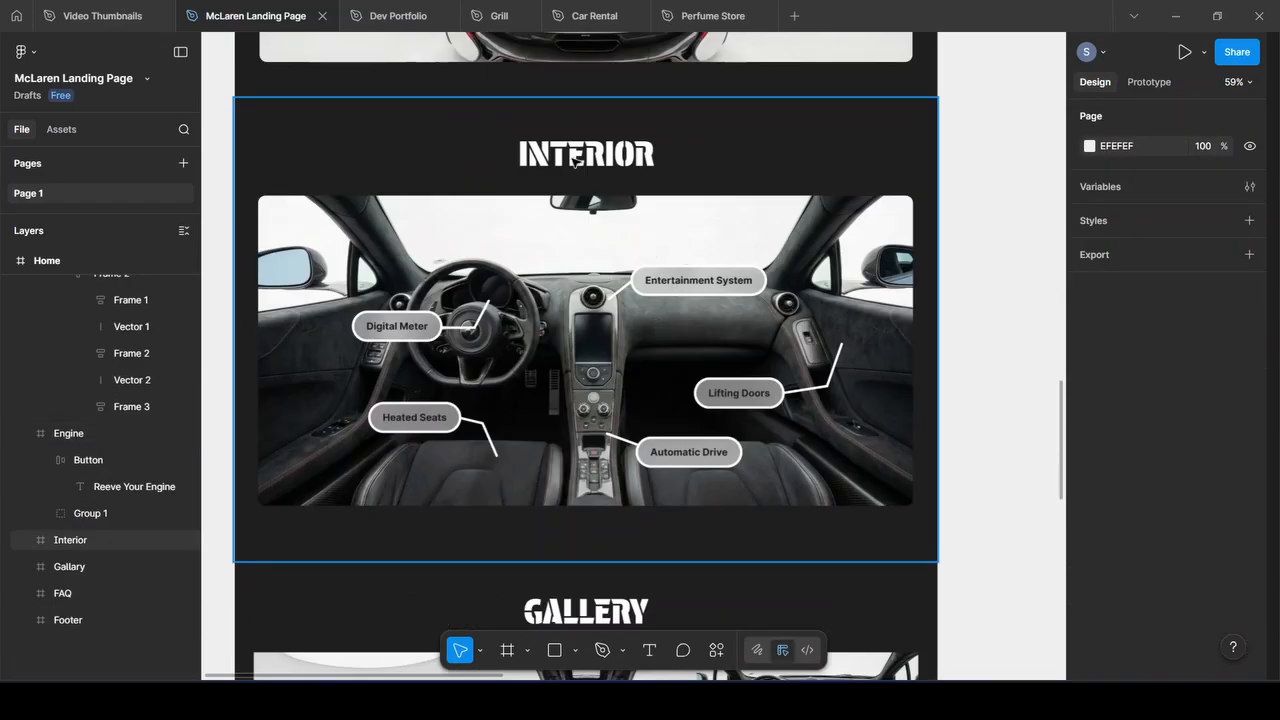
scroll(575, 160, "up", 3)
scroll(706, 316, "down", 3)
Draw a four-point test line on the Interior photo with the Pen tool, then delete it
key("Escape")
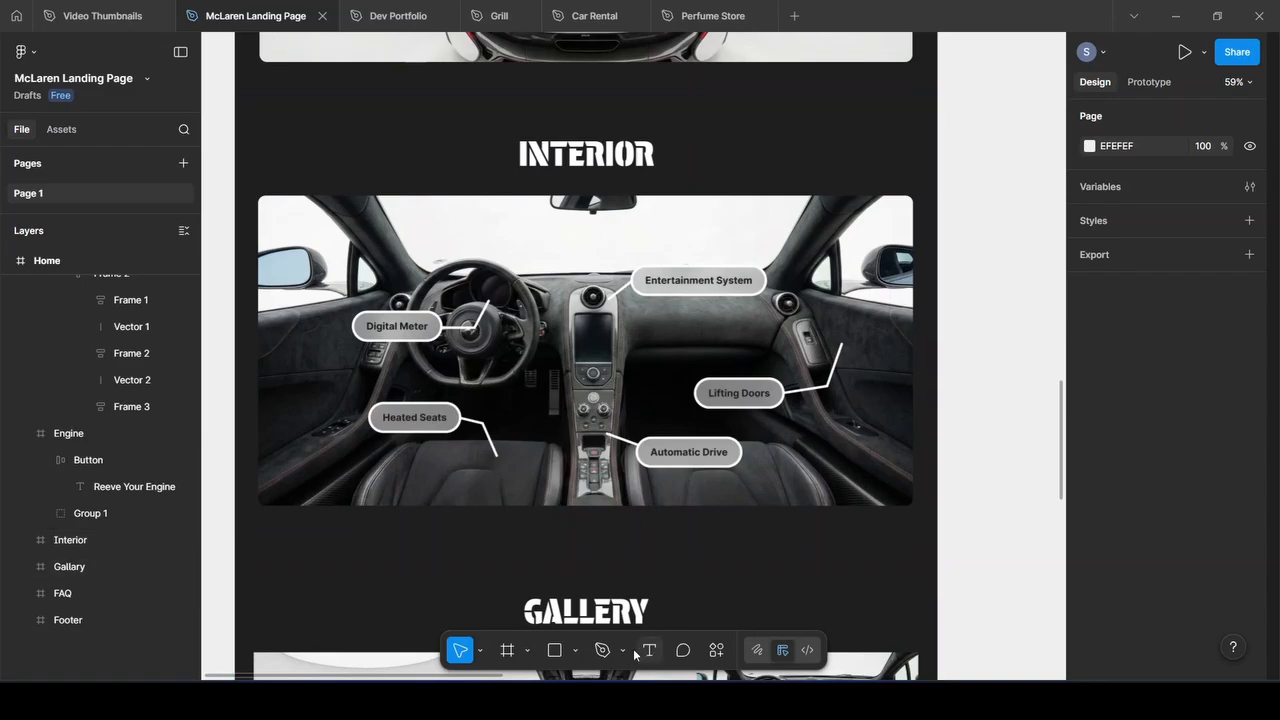
left_click(602, 650)
left_click(563, 362)
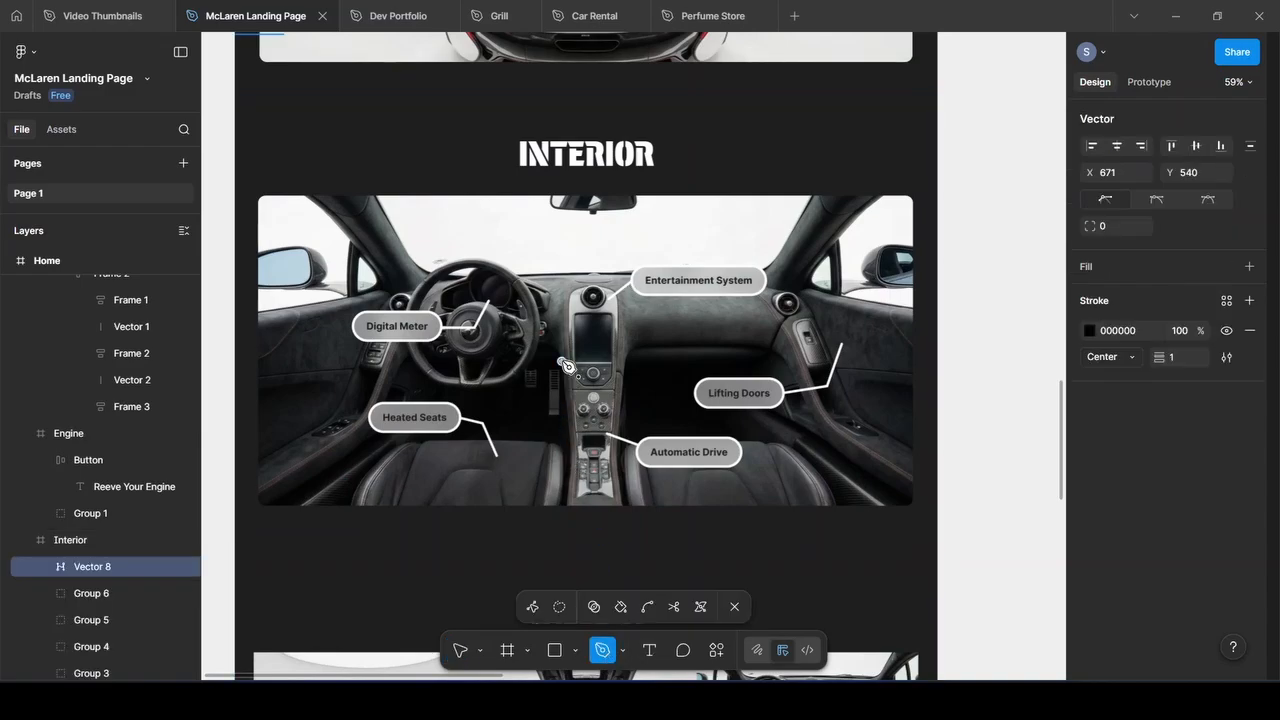
left_click(587, 265)
left_click(745, 243)
left_click(656, 355)
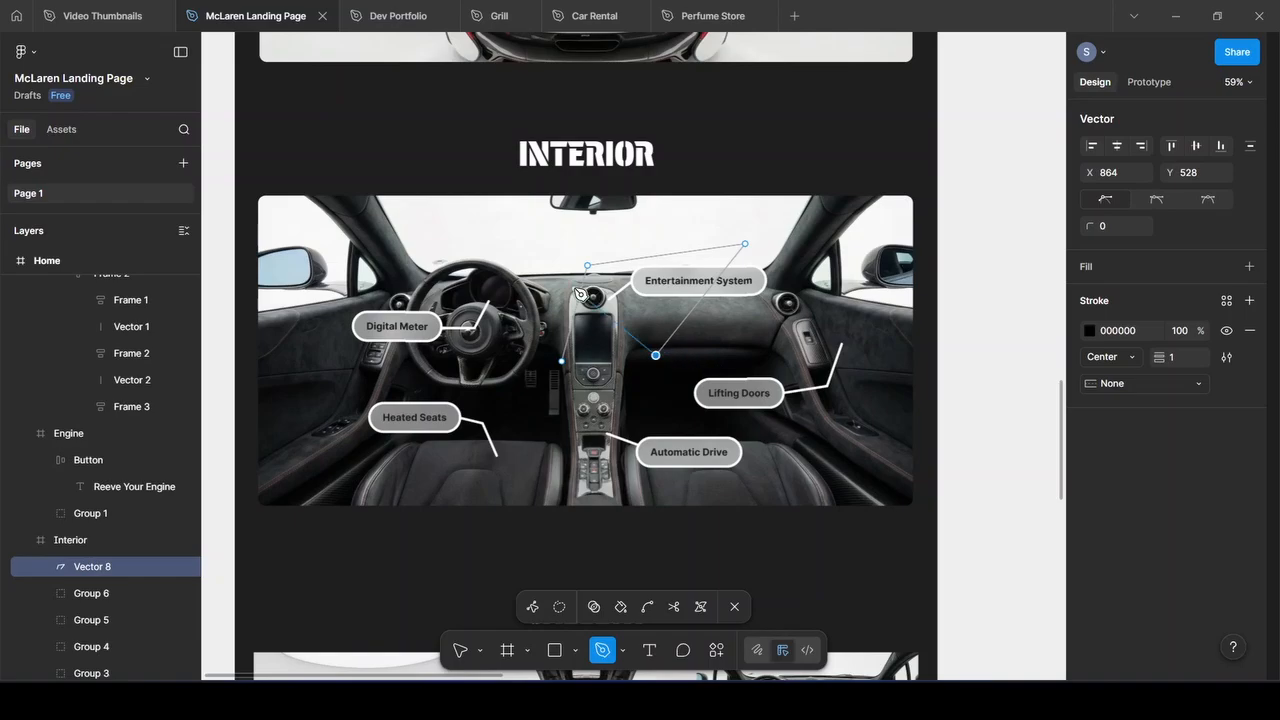
key("Escape")
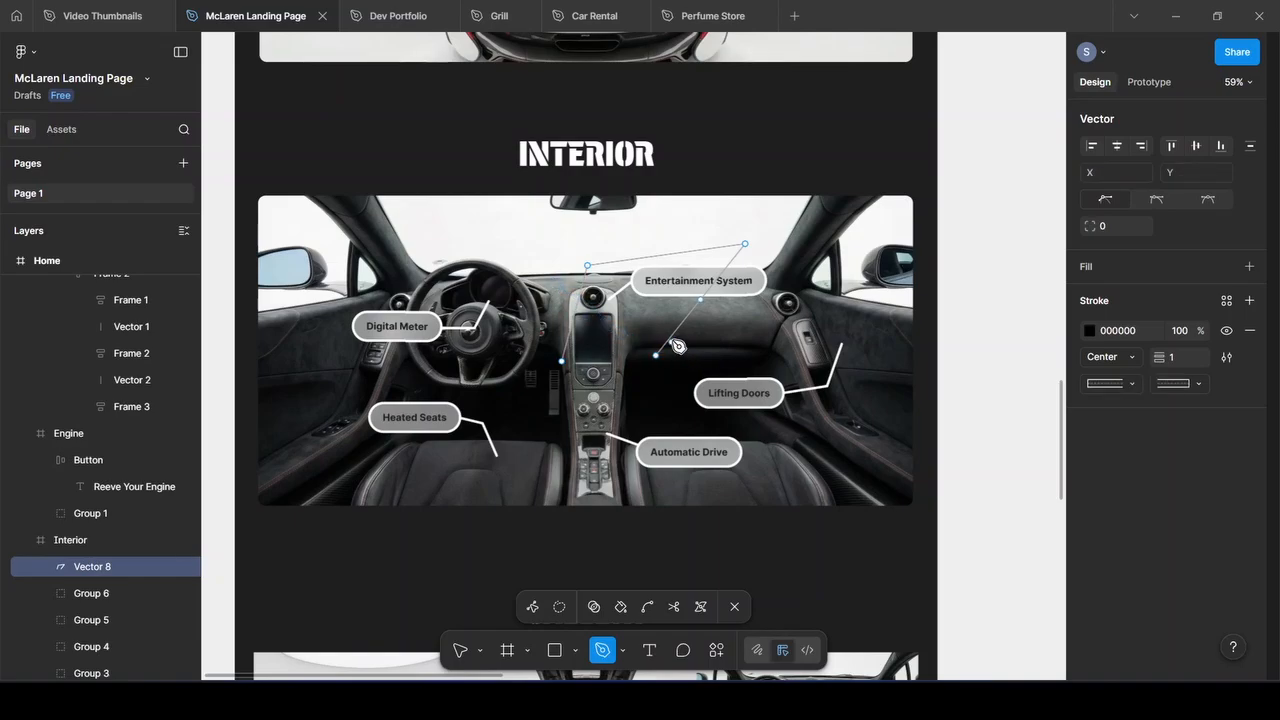
key("Delete")
scroll(463, 406, "down", 6)
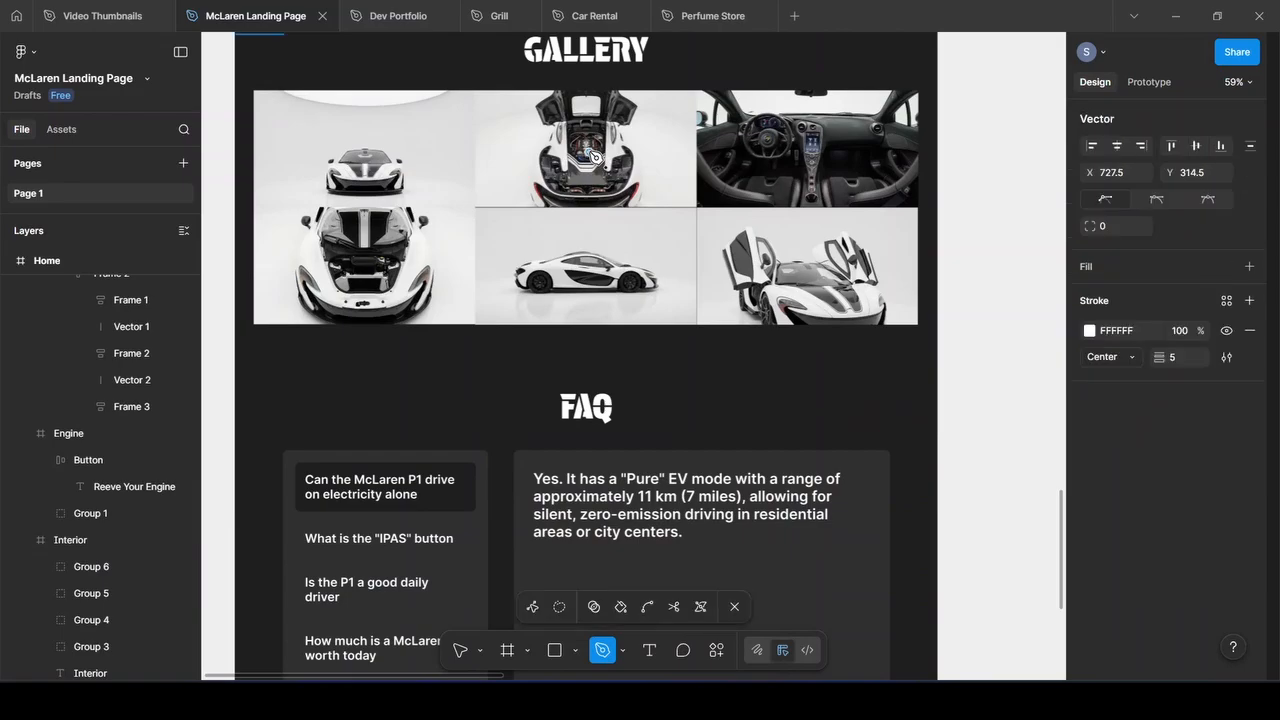
Nudge the top-middle gallery photo down two steps inside its crop
left_click(456, 652)
left_click(525, 198)
key("Down")
key("Down")
key("Down")
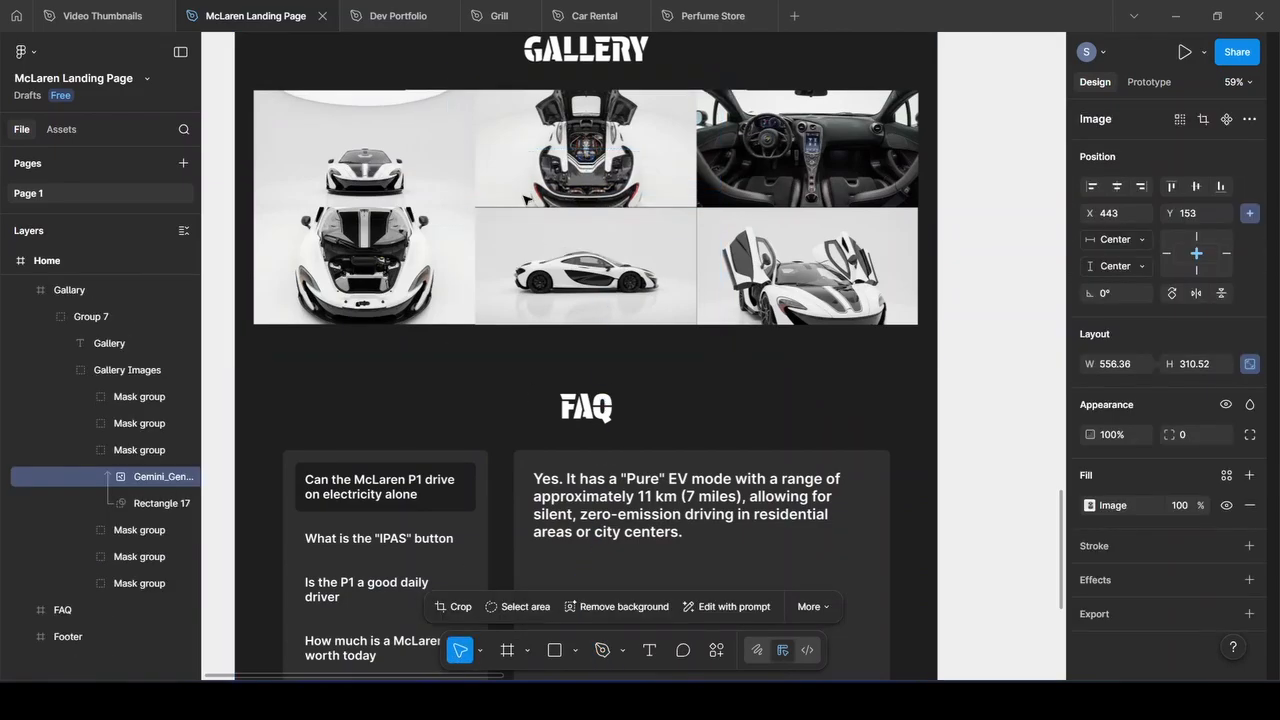
key("Down")
key("Down")
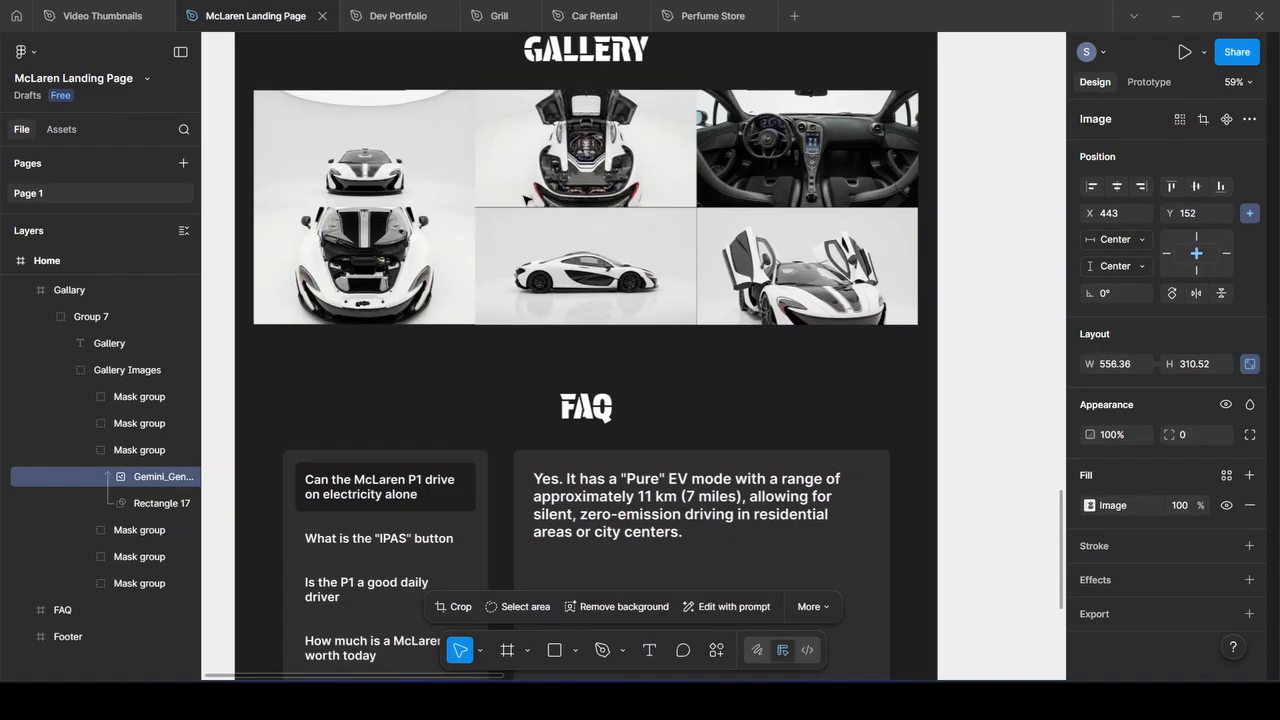
Select all six gallery Mask groups and collapse the expanded image layer
left_click(352, 190)
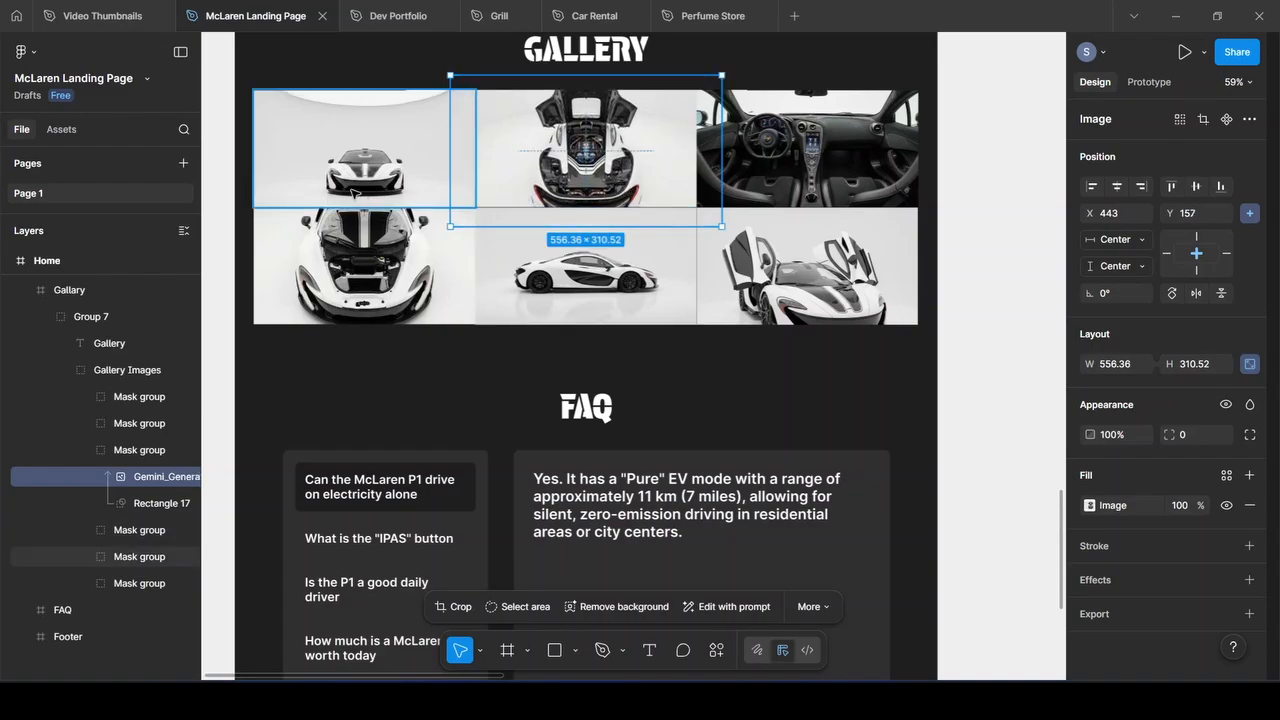
left_click(644, 166, "shift")
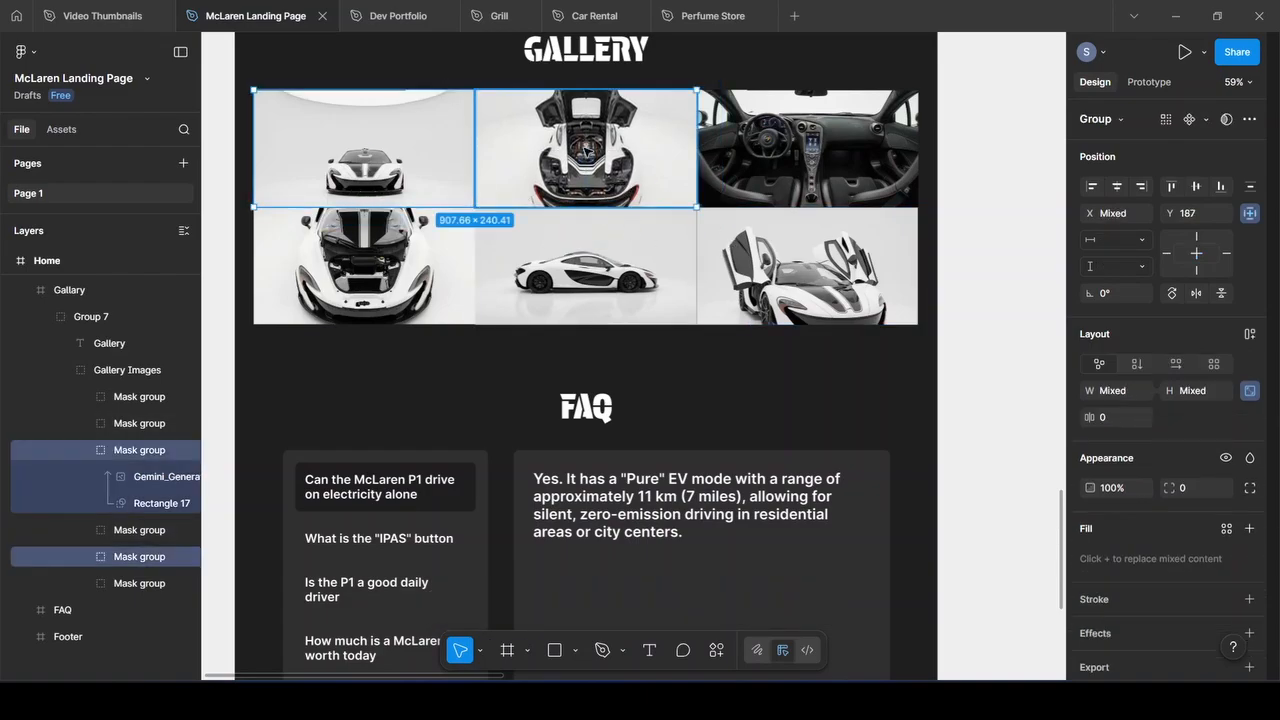
left_click(745, 166, "shift")
left_click(455, 261, "shift")
left_click(600, 261, "shift")
left_click(757, 260, "shift")
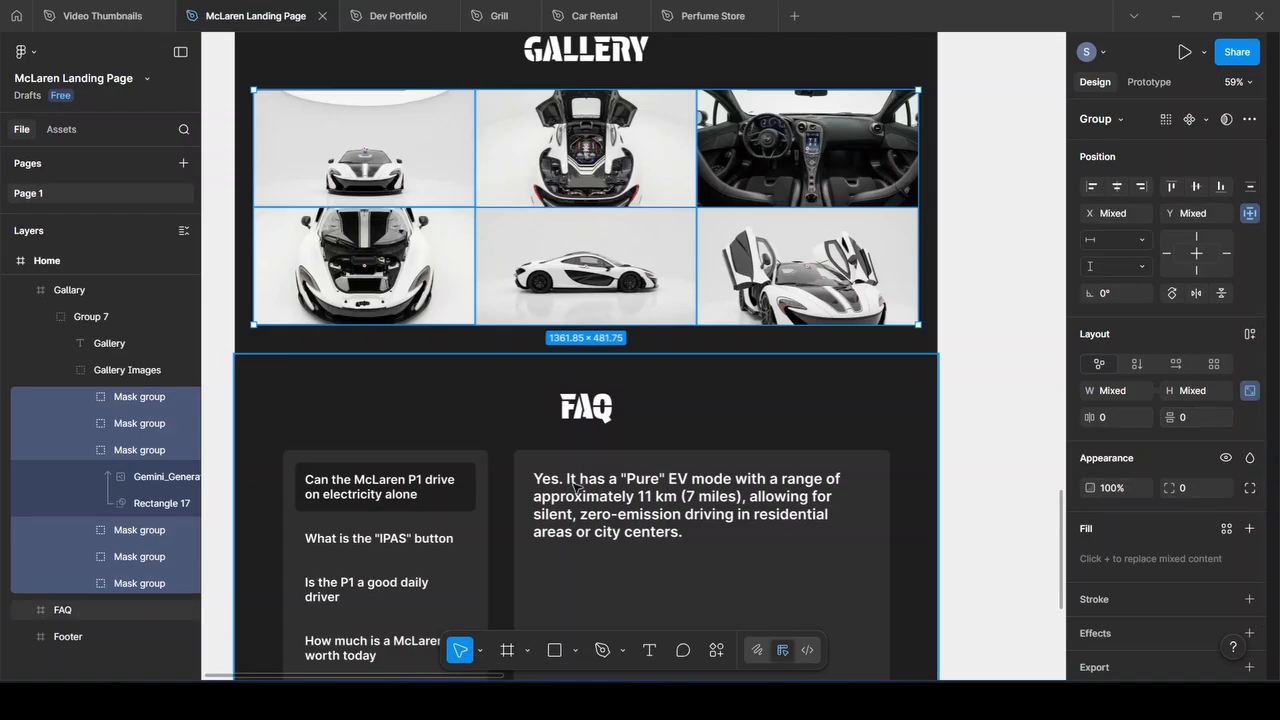
left_click(87, 450)
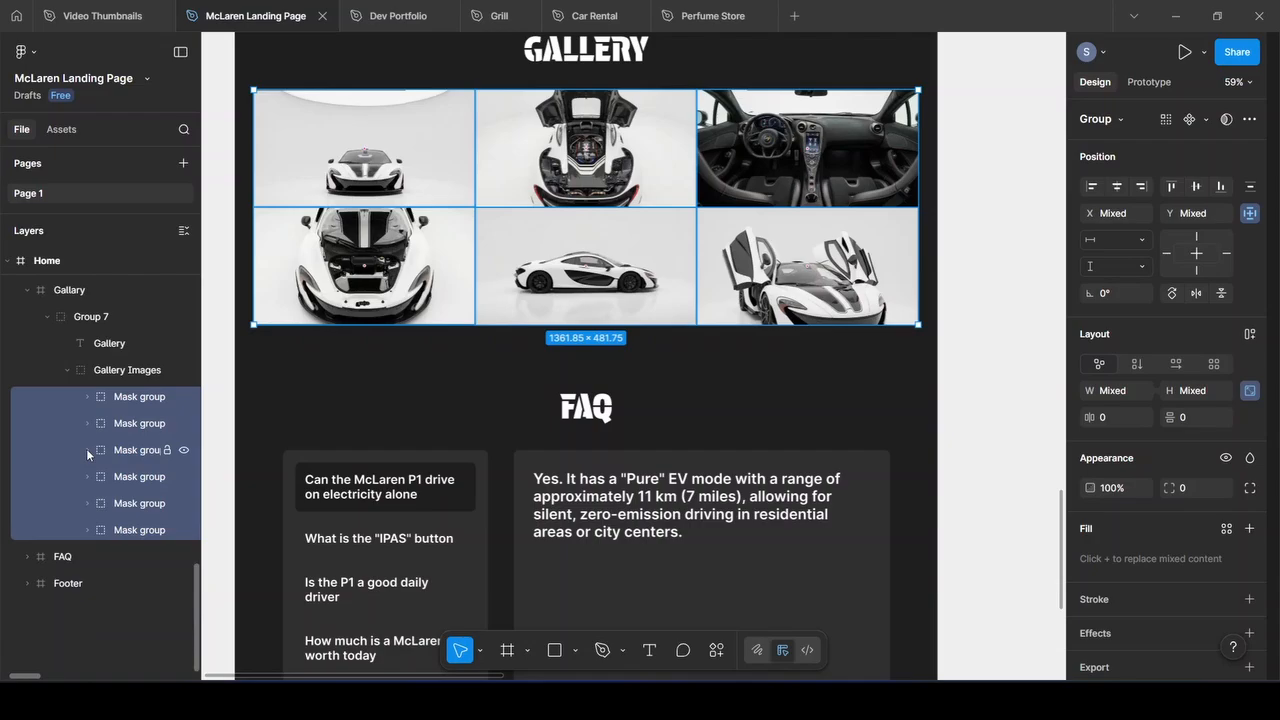
left_click(150, 397)
left_click(131, 530, "shift")
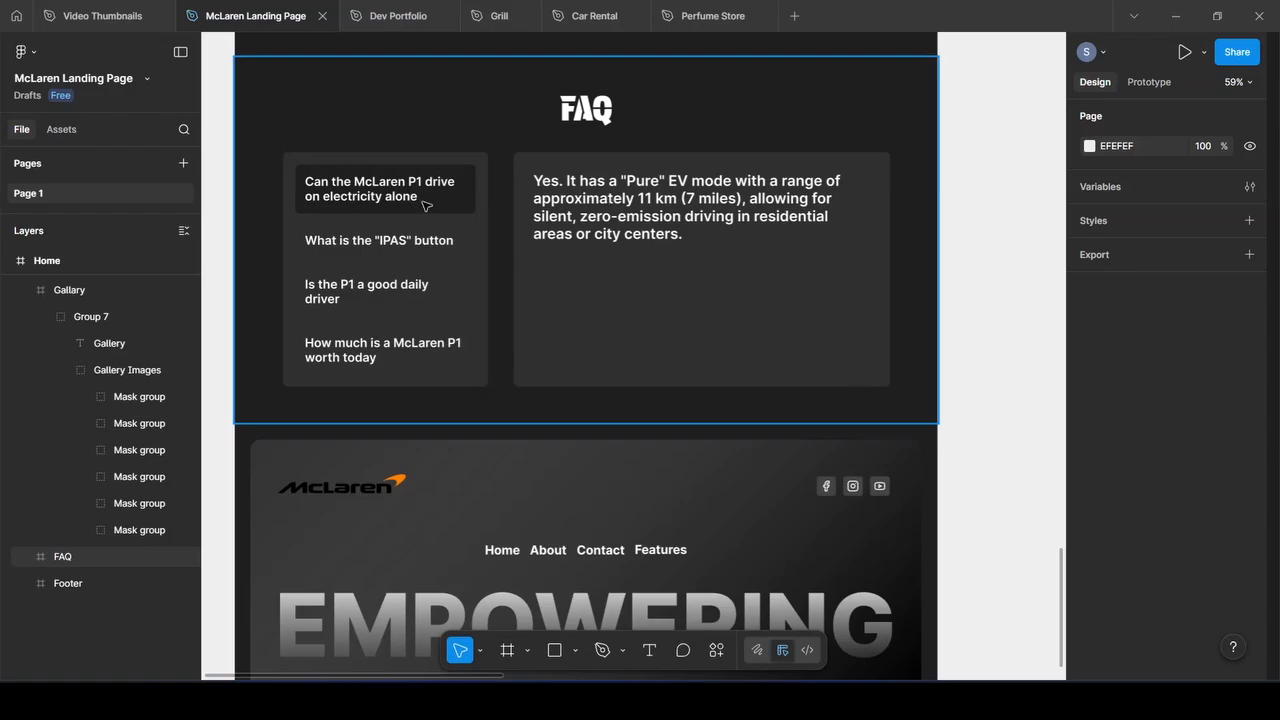
double_click(313, 165)
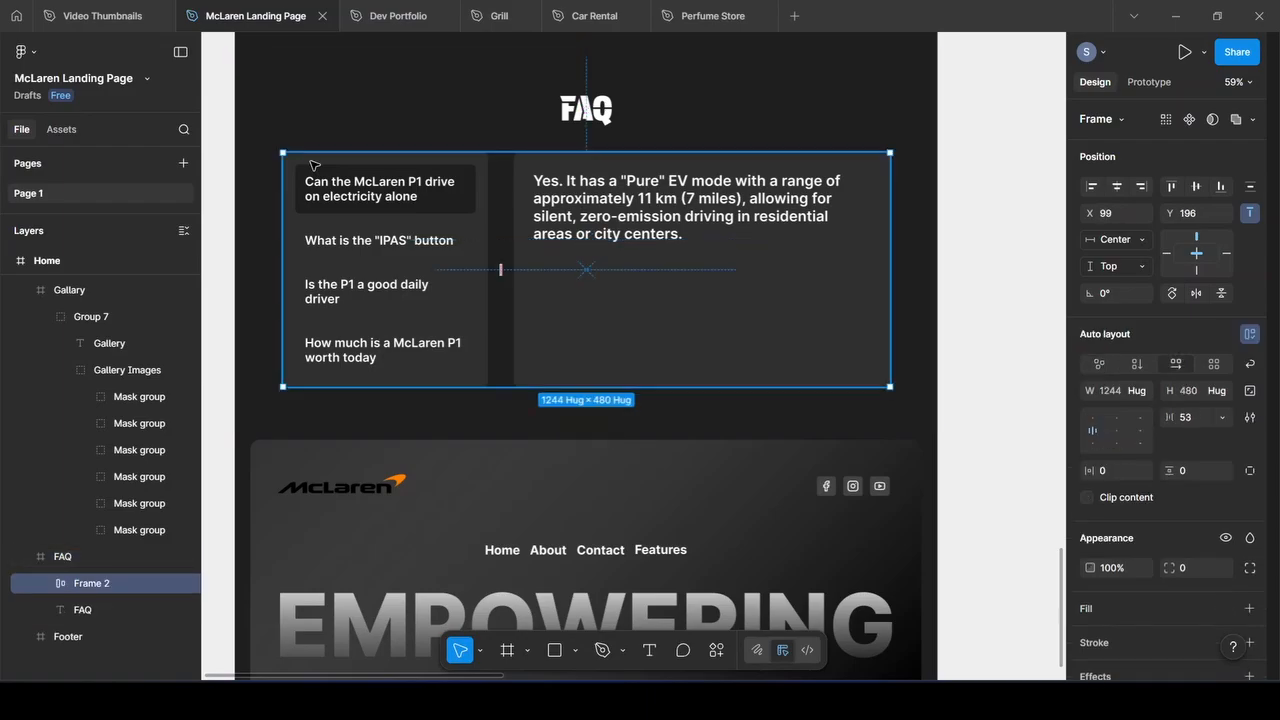
double_click(314, 165)
scroll(82, 401, "down", 2)
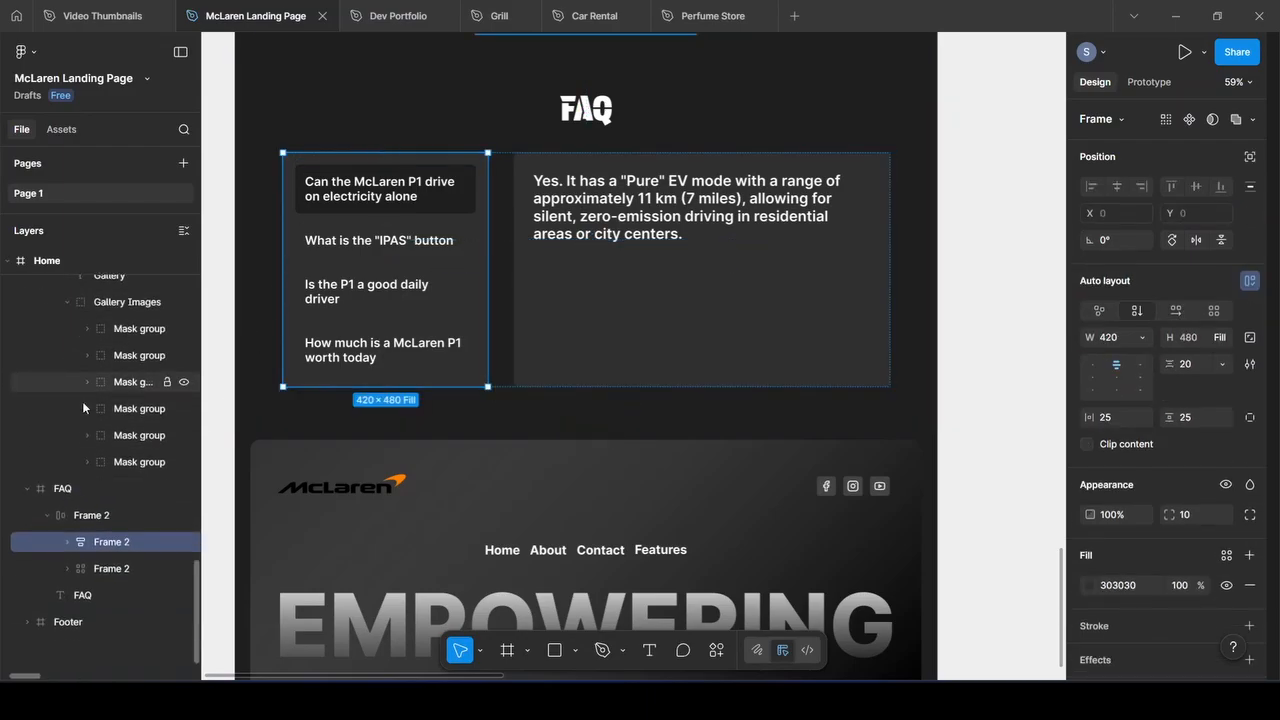
left_click(70, 543)
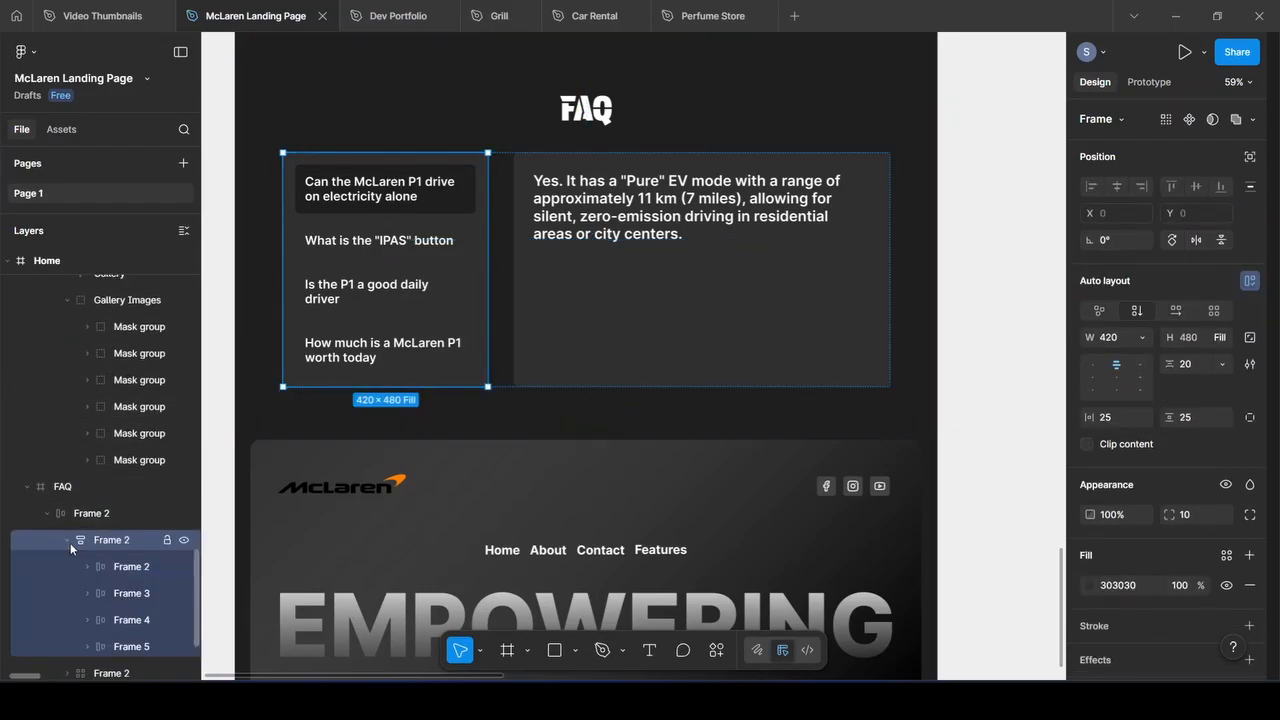
left_click(129, 567)
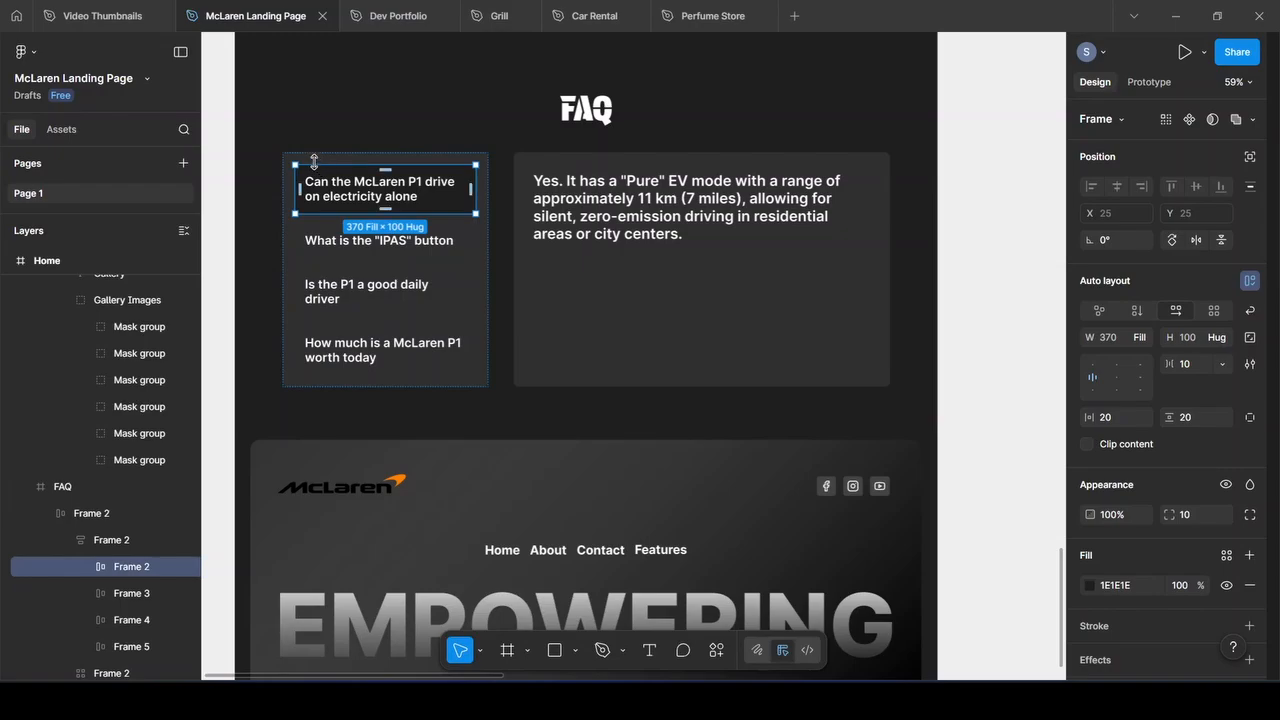
left_click(85, 567)
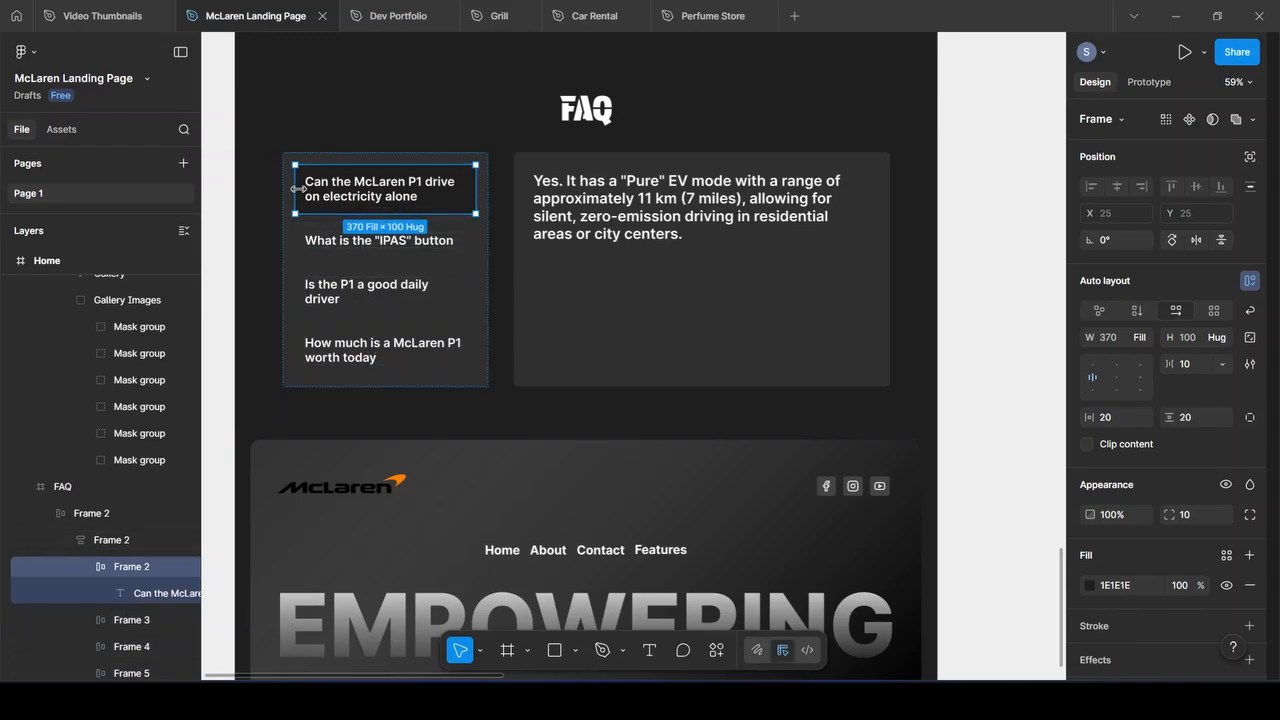
left_click(286, 158)
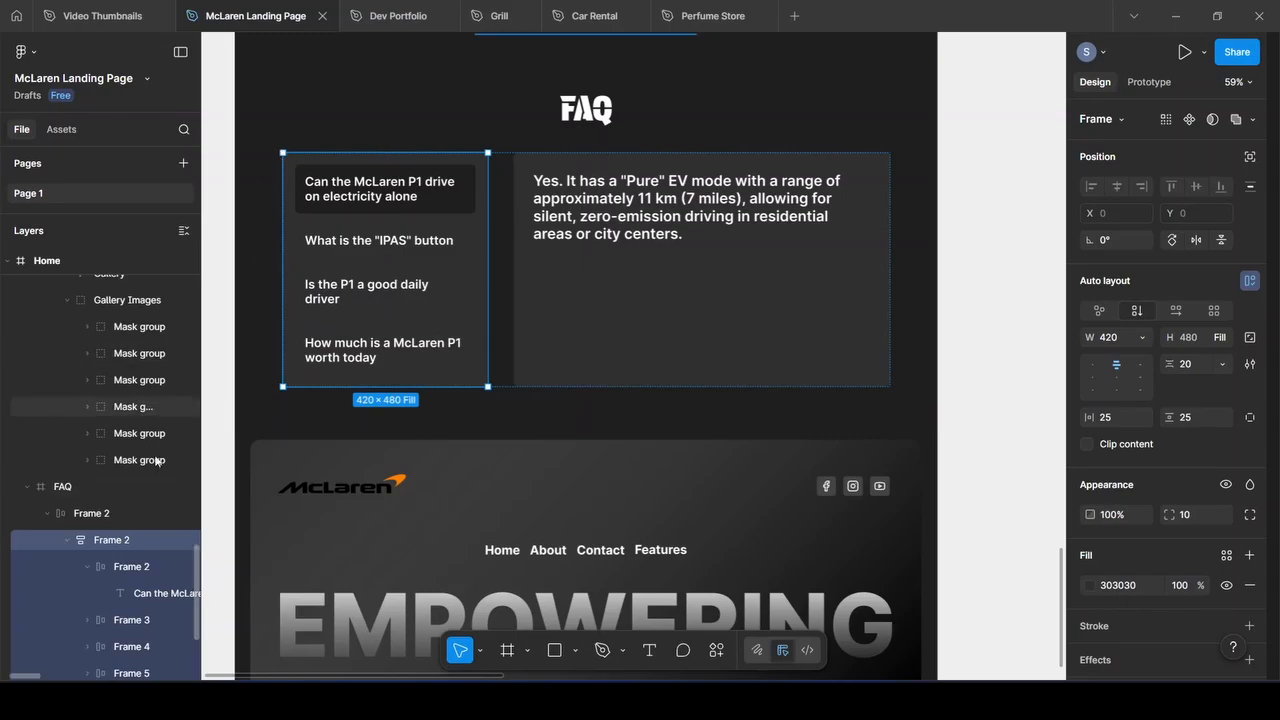
left_click(89, 567)
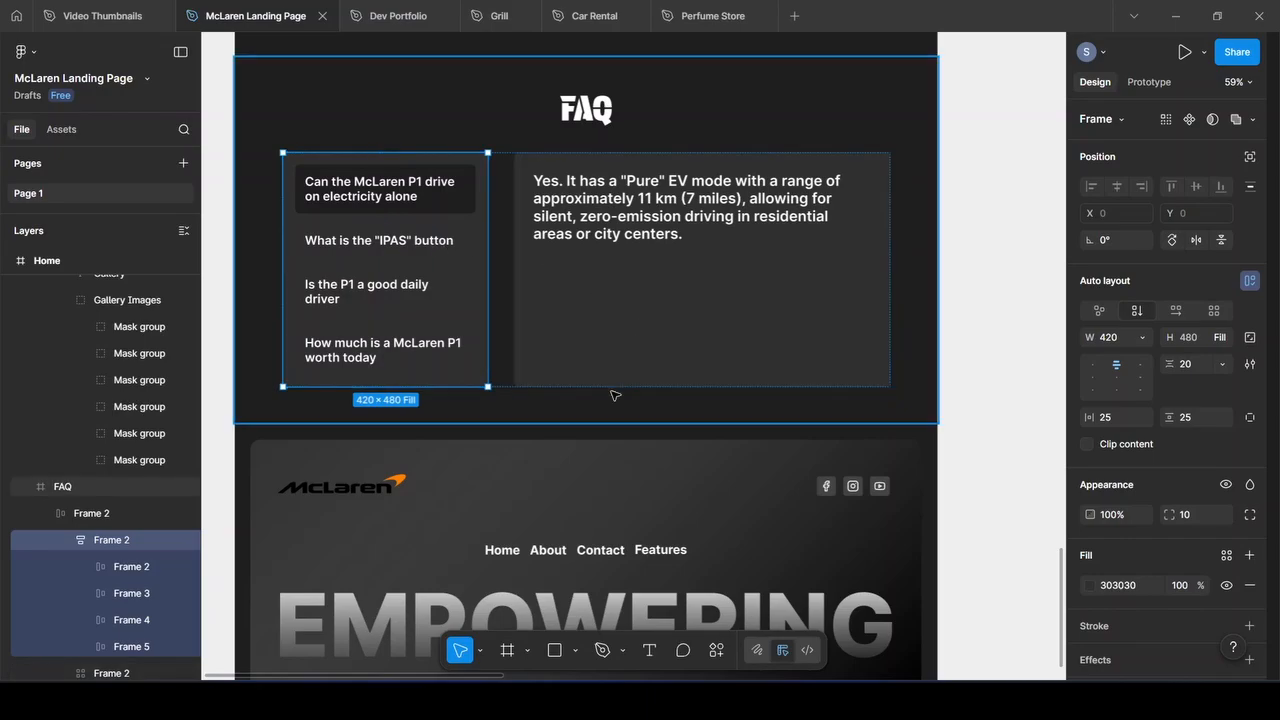
Draw a black 000000 rectangle with corner radius 20 above the FAQ question list
left_click(553, 654)
left_click_drag(543, 277, 720, 348)
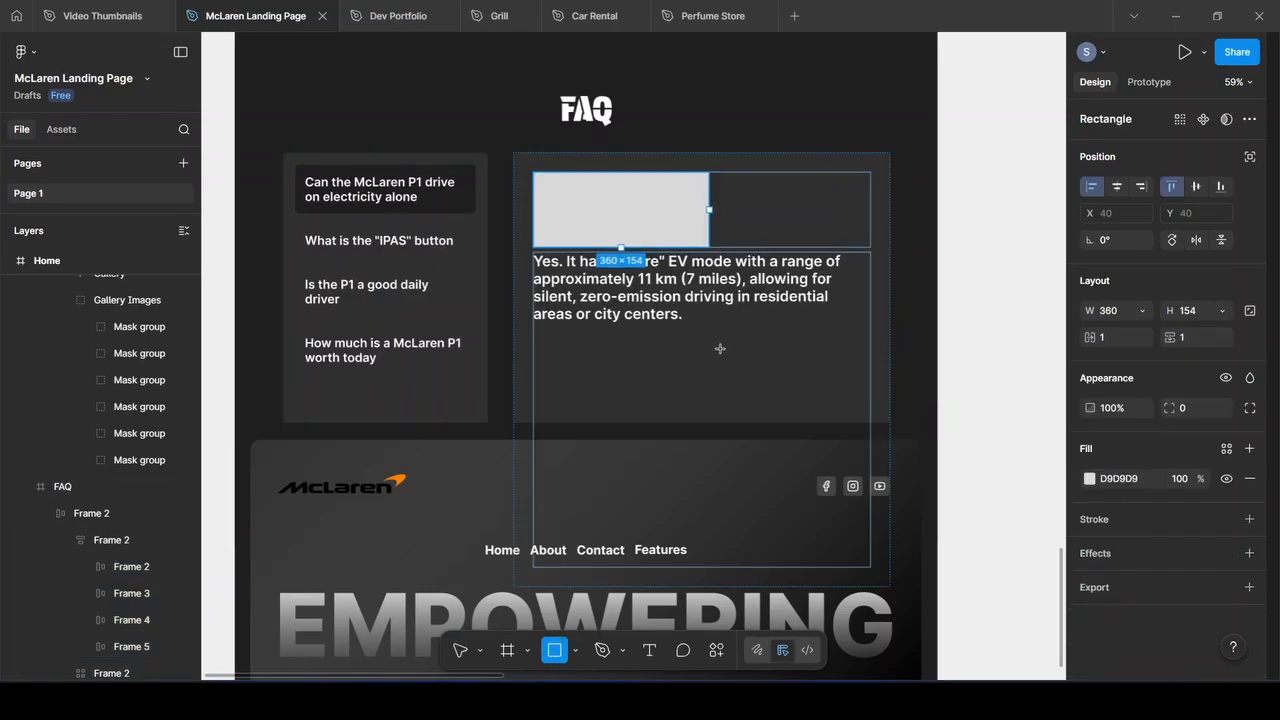
key("ctrl+z")
left_click_drag(322, 83, 476, 139)
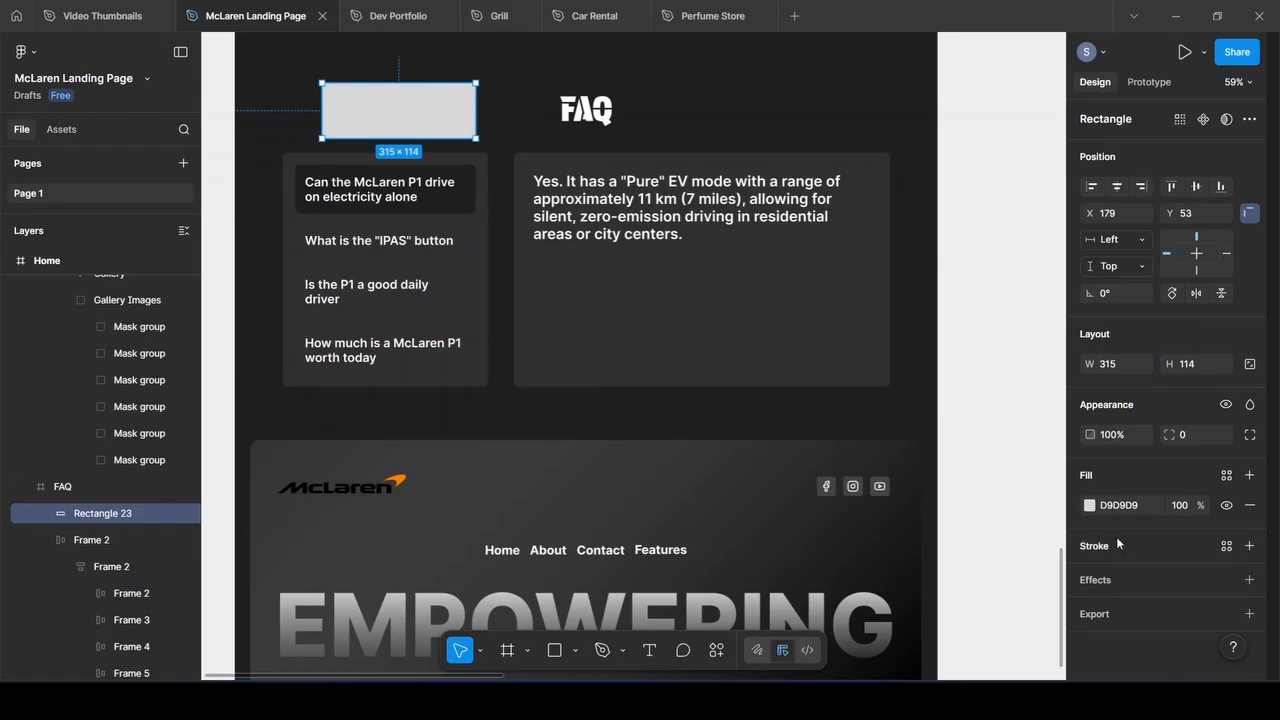
left_click(1185, 434)
type("20")
key("Return")
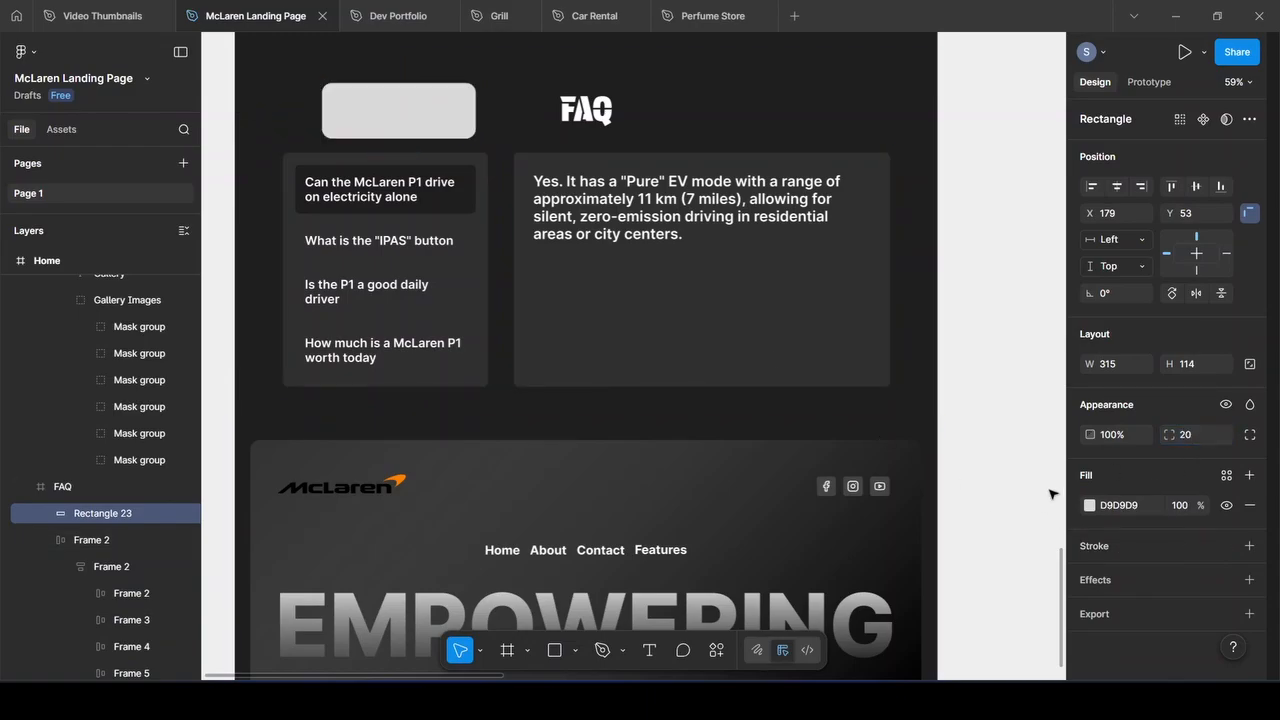
left_click(1105, 505)
type("000000")
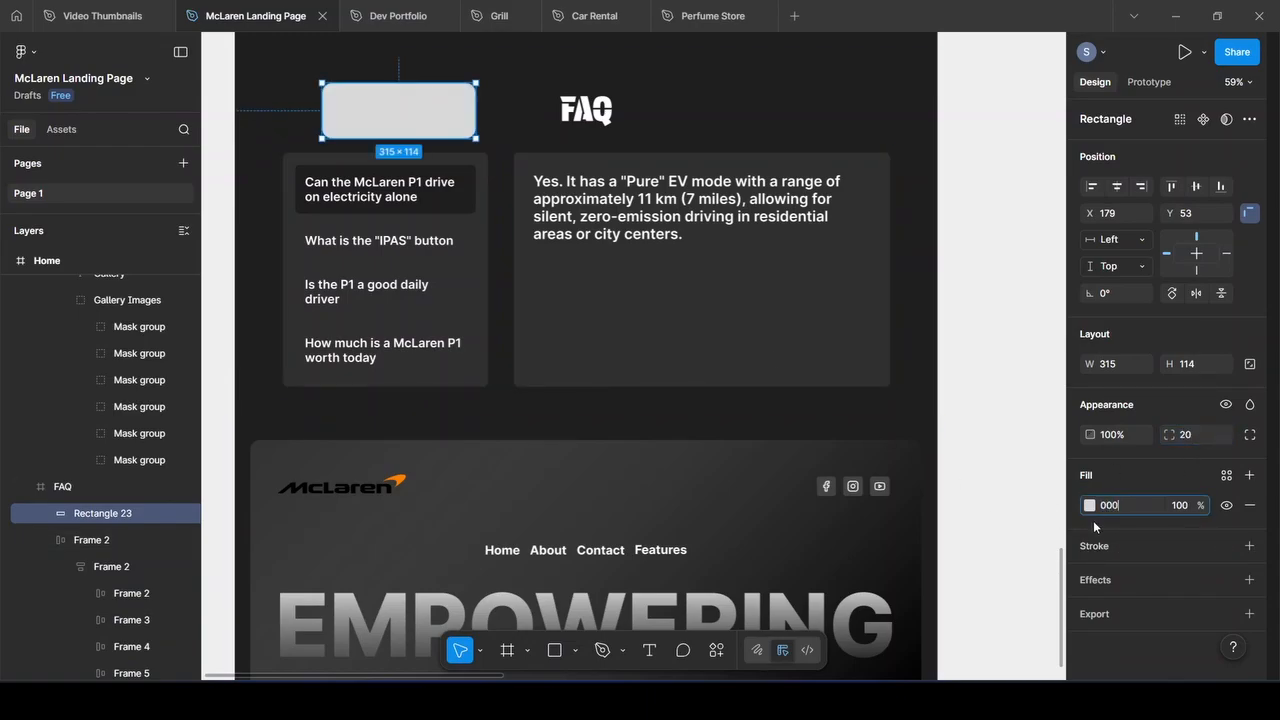
key("Return")
Add the text 'Some Text' inside the rectangle and group the two layers
left_click(648, 651)
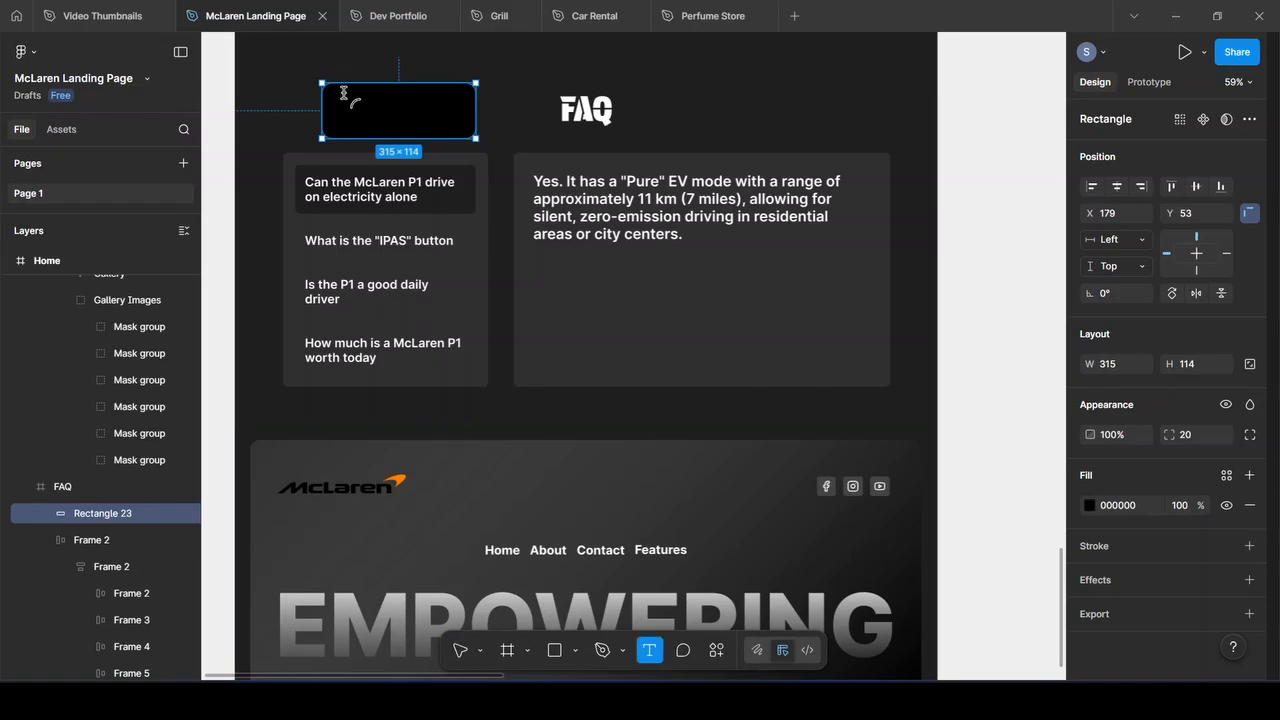
left_click_drag(350, 98, 449, 122)
type("Some Text")
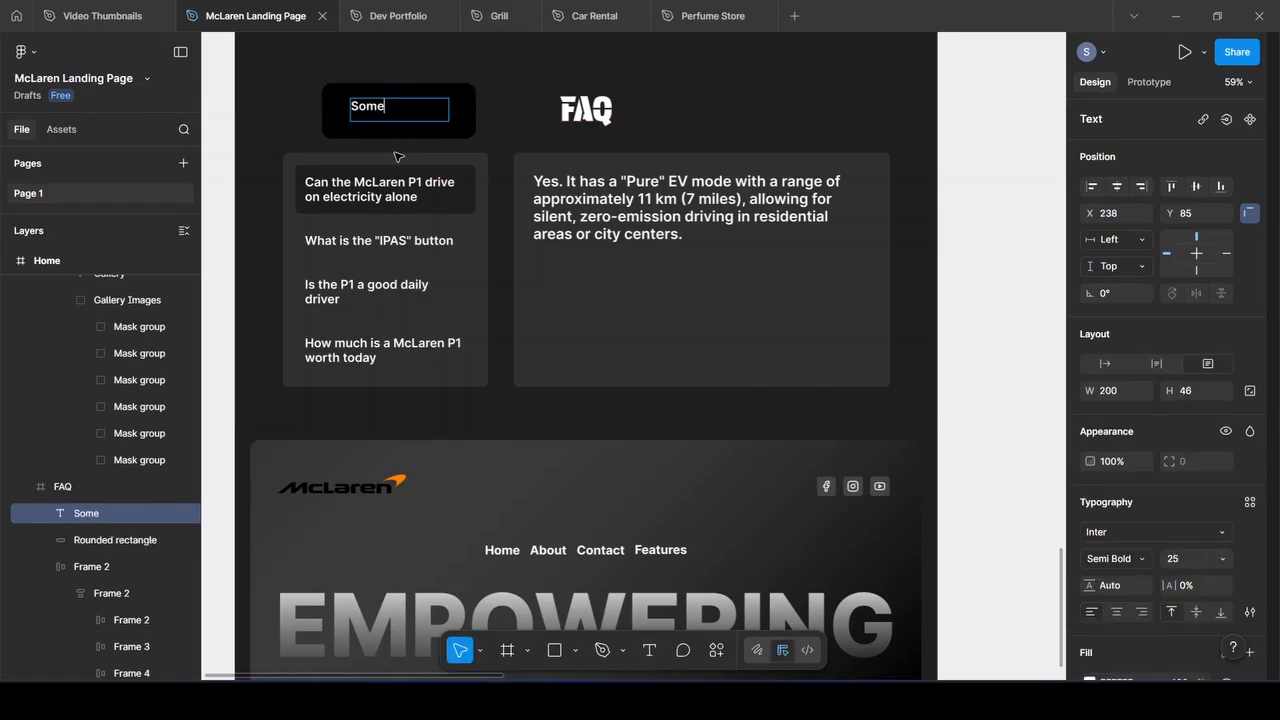
left_click(104, 540)
left_click(104, 514, "shift")
right_click(104, 514)
left_click(155, 285)
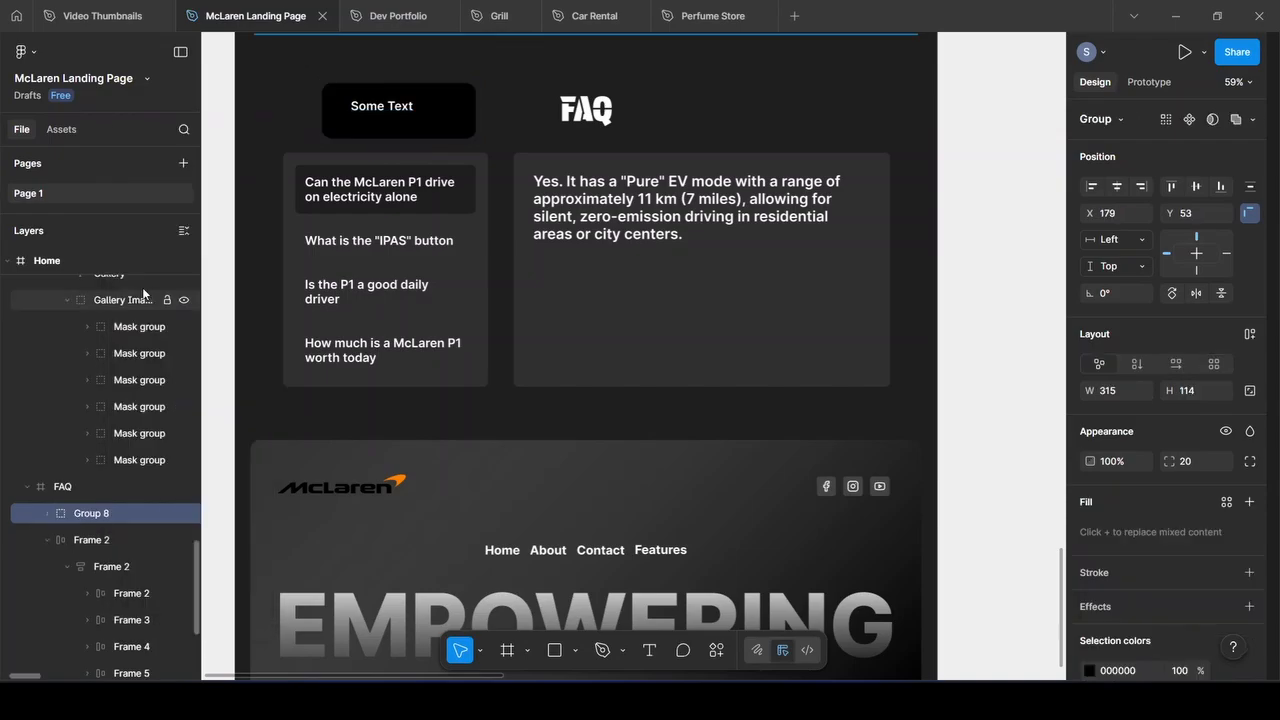
Turn the group into auto layout Frame 8 with the label aligned left-middle
left_click(1249, 334)
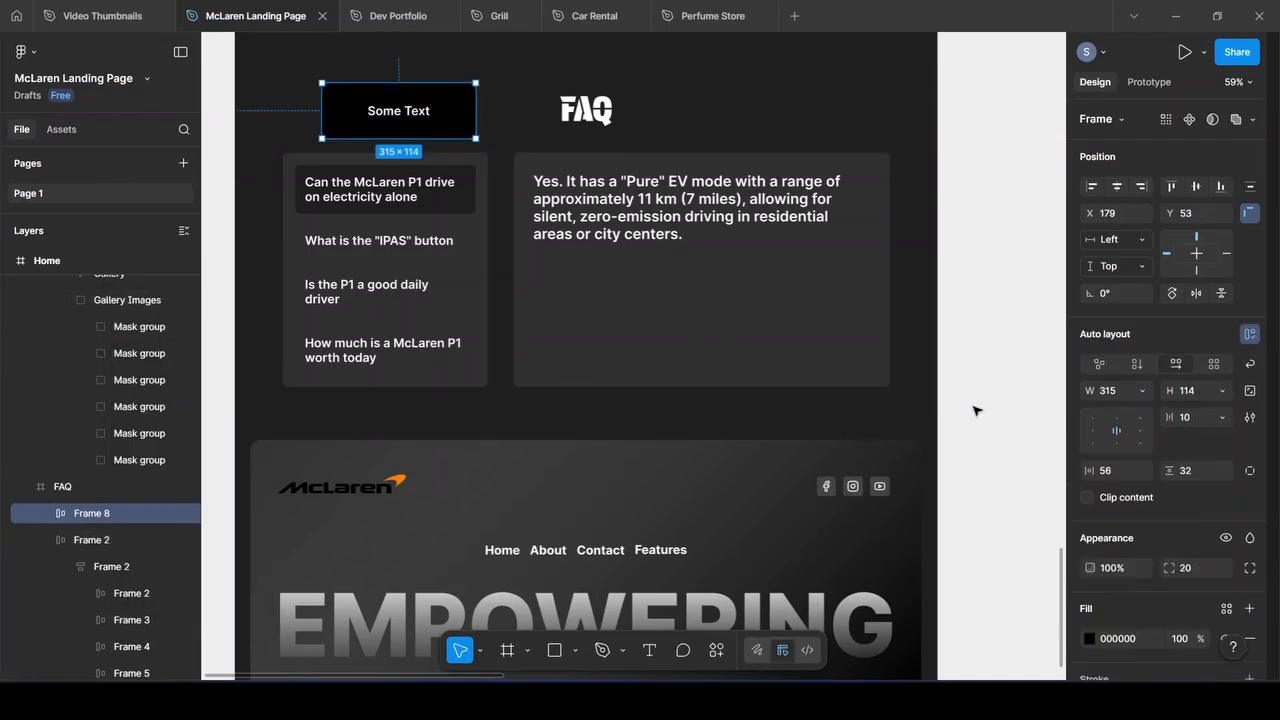
left_click(1099, 433)
left_click(1118, 433)
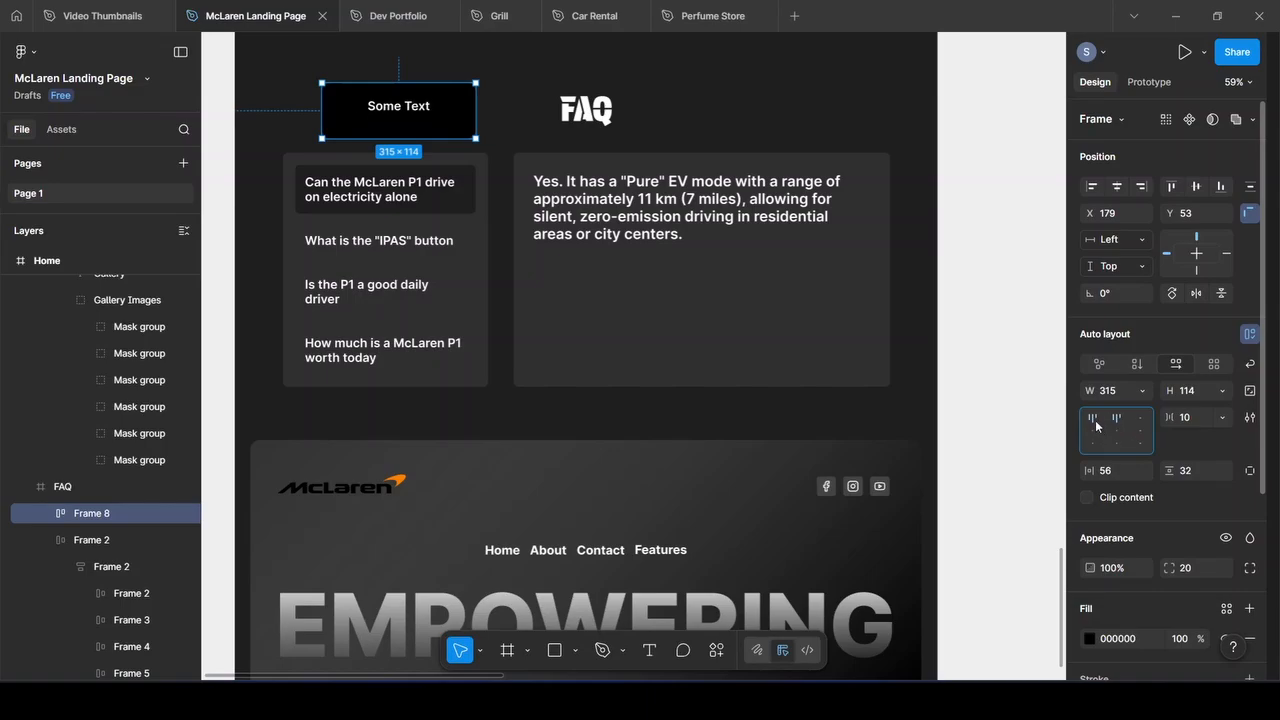
left_click(1096, 430)
left_click(1114, 435)
left_click(1093, 431)
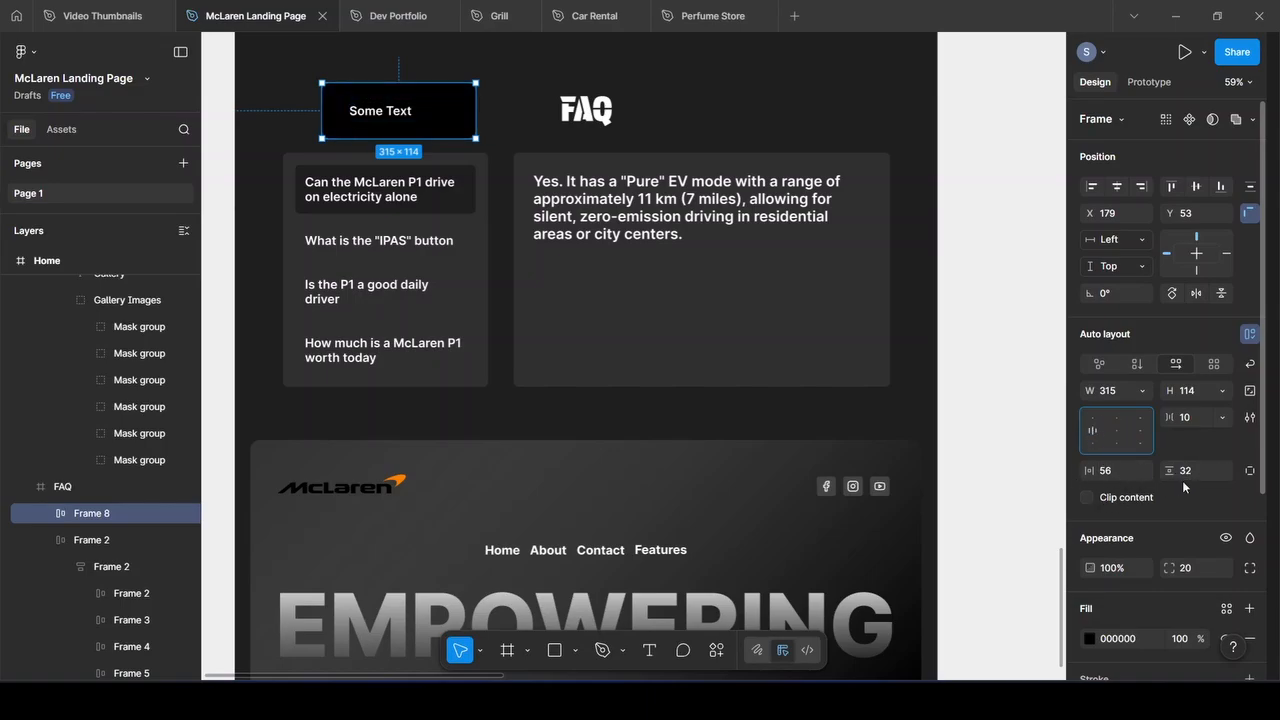
scroll(457, 291, "down", 3)
Select the Footer frame instead of its background rectangle
left_click(457, 297)
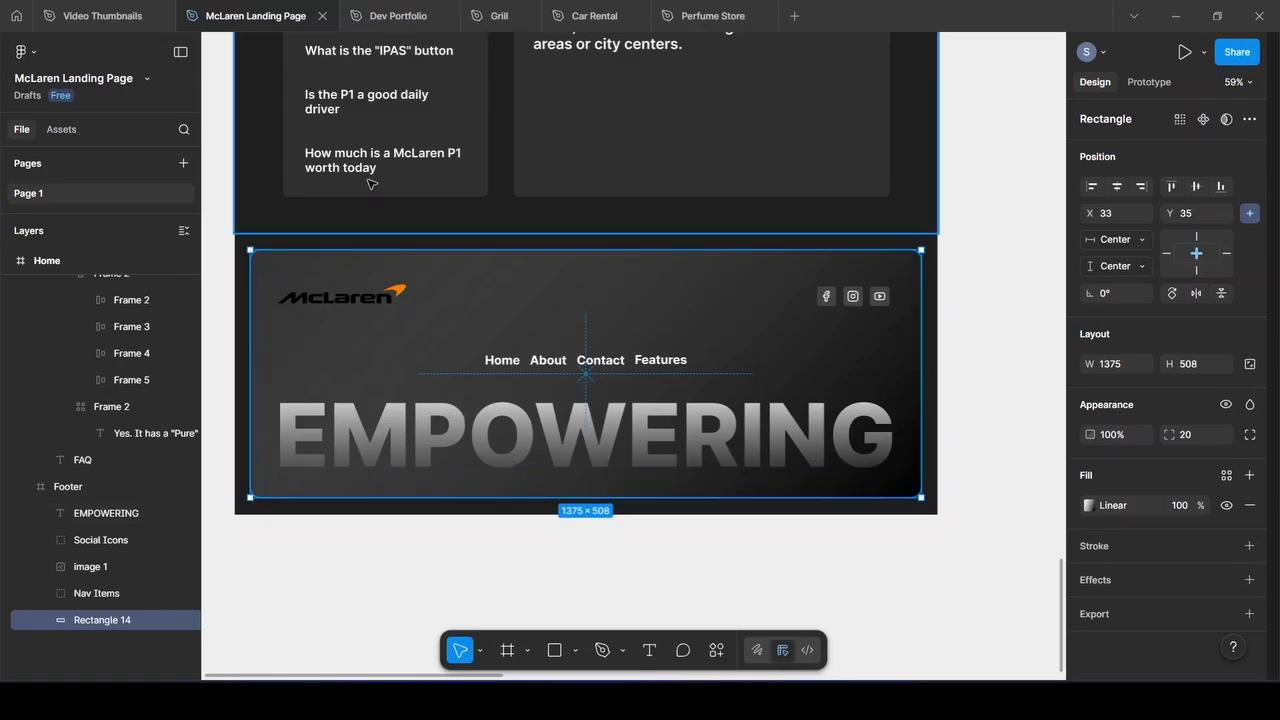
scroll(365, 170, "up", 3)
scroll(452, 418, "down", 5)
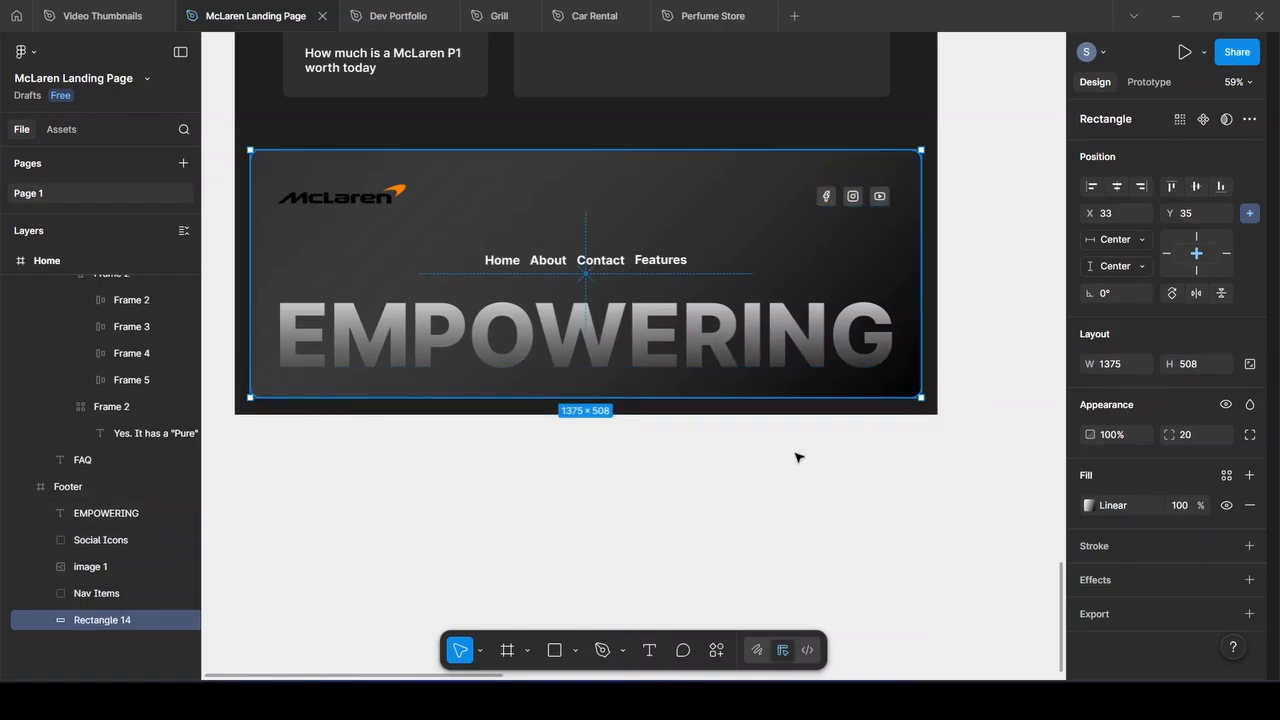
left_click(716, 650)
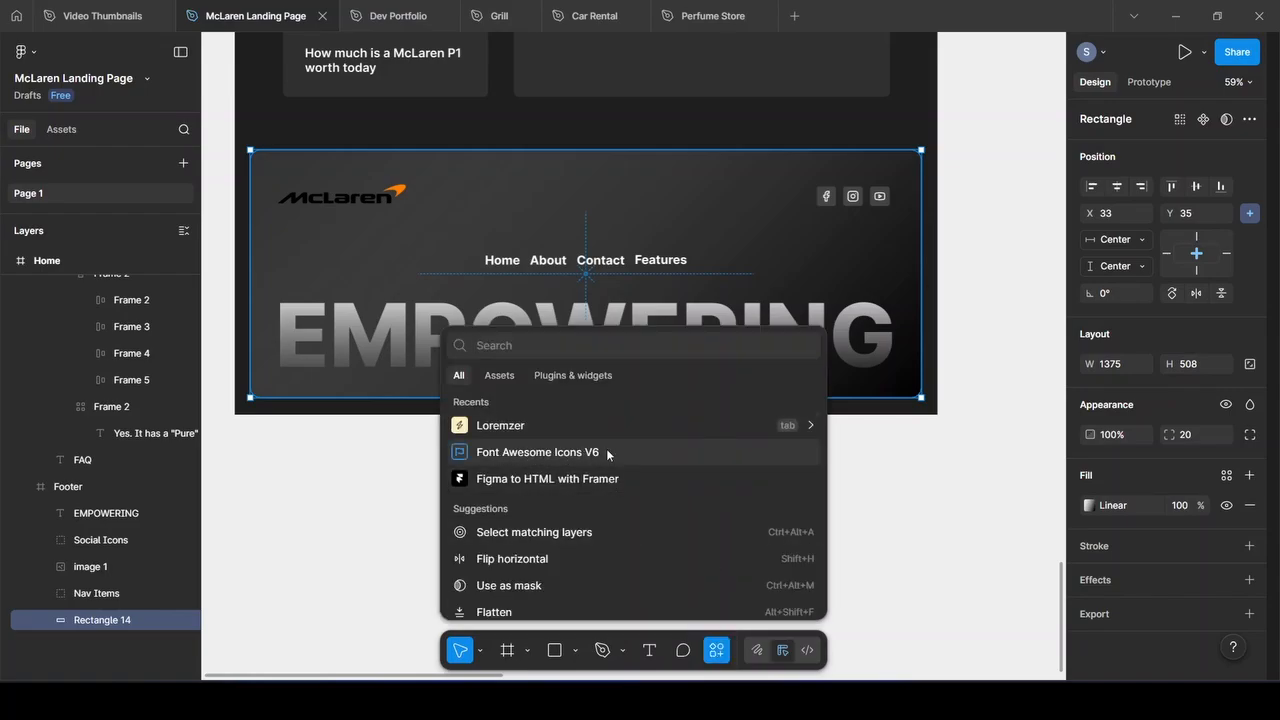
left_click(908, 467)
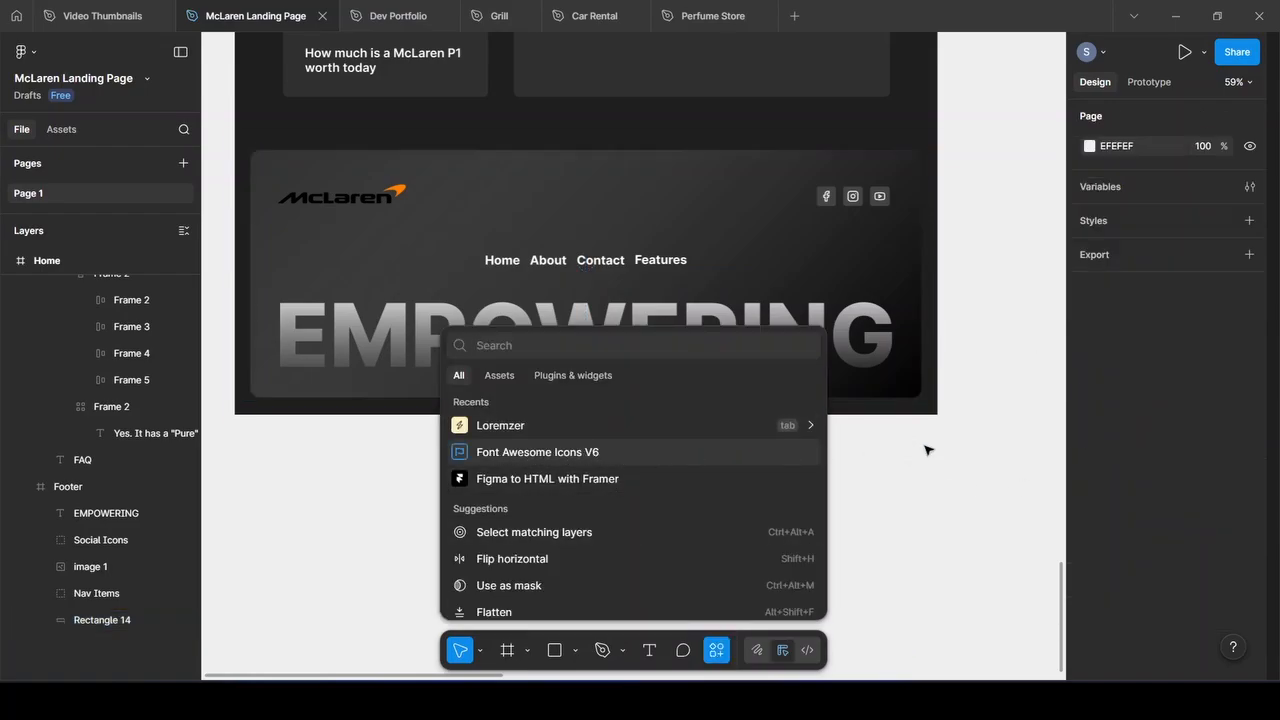
key("Escape")
left_click(798, 200)
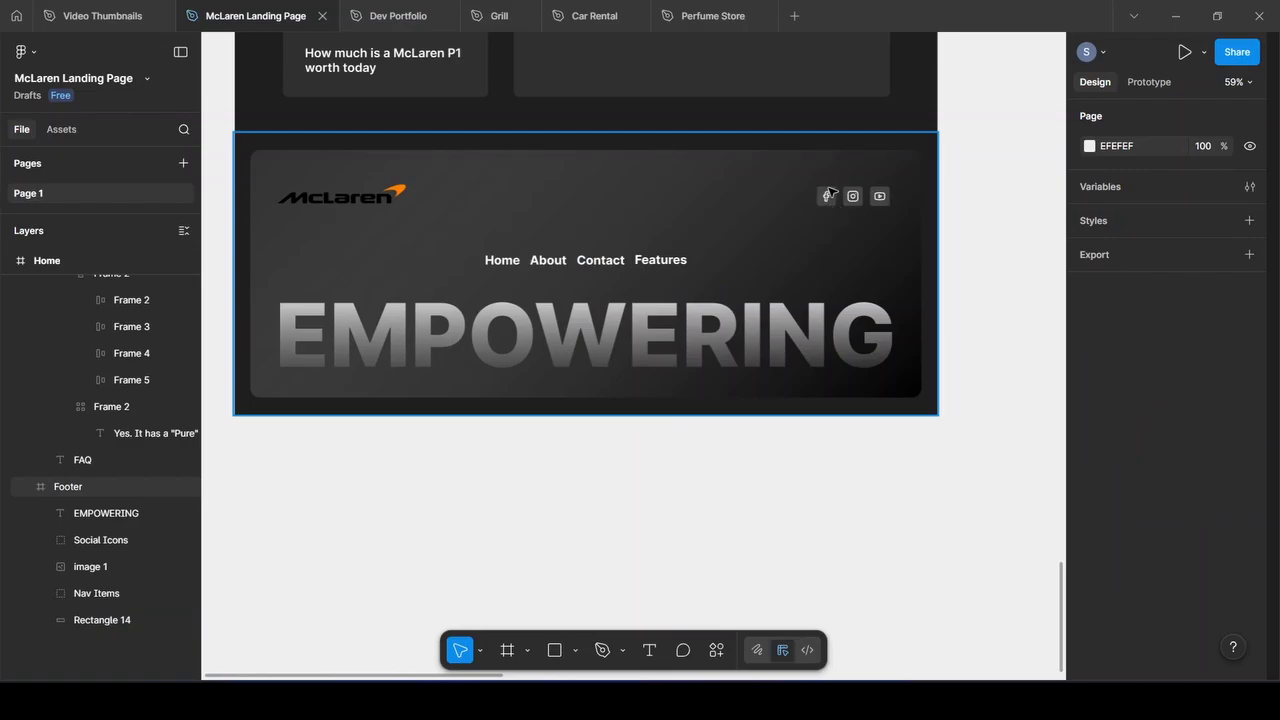
scroll(837, 209, "up", 5)
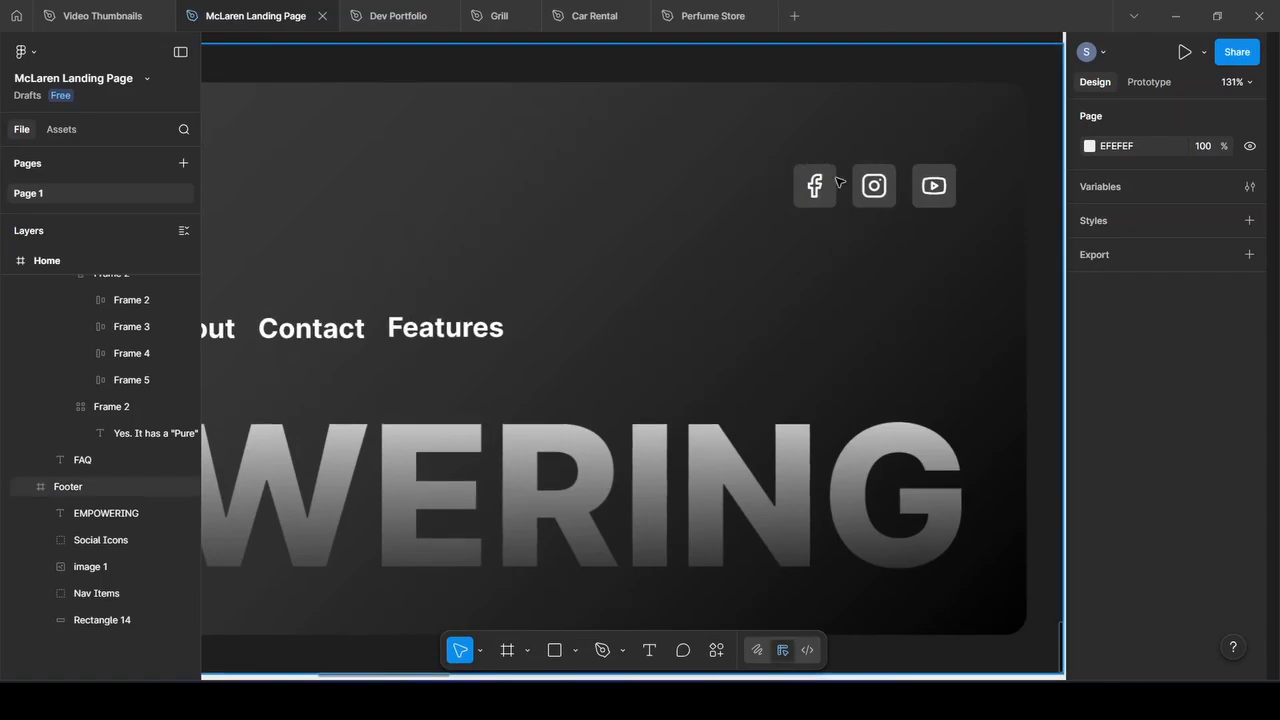
scroll(743, 272, "down", 5)
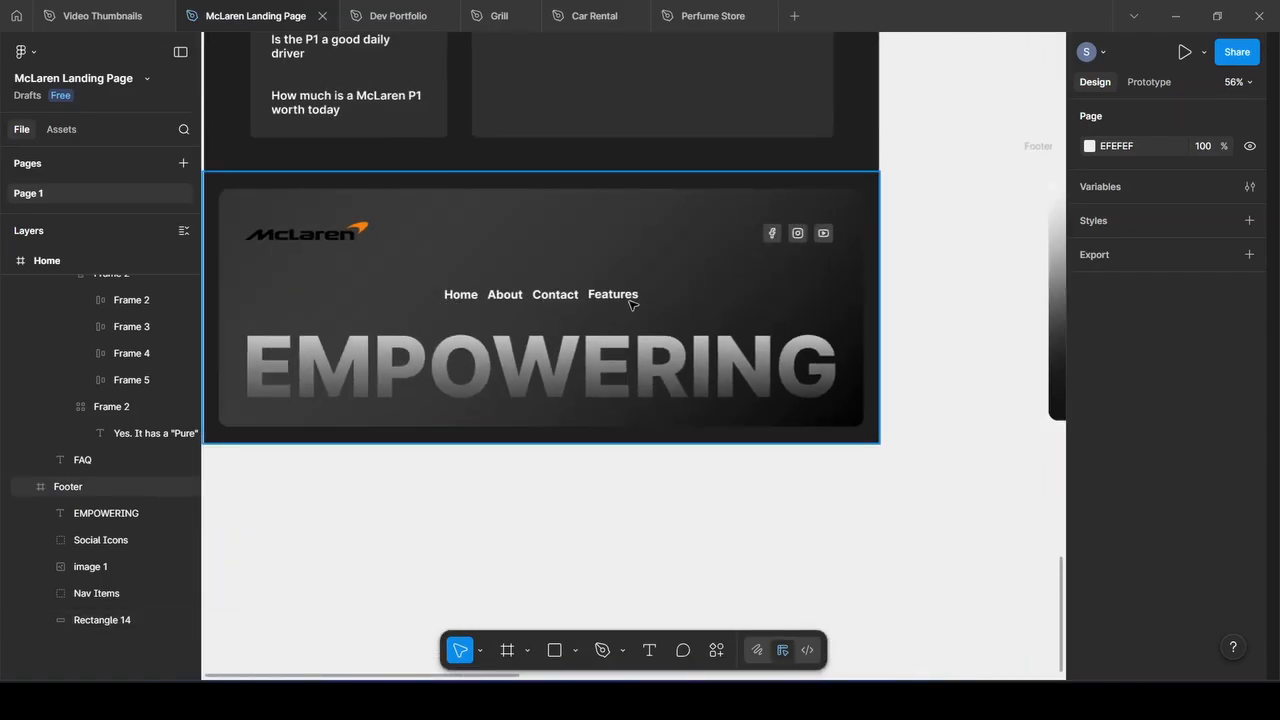
Move the Home/About/Contact/Features nav up, snapped to the footer centre, and select EMPOWERING
left_click_drag(631, 304, 524, 305)
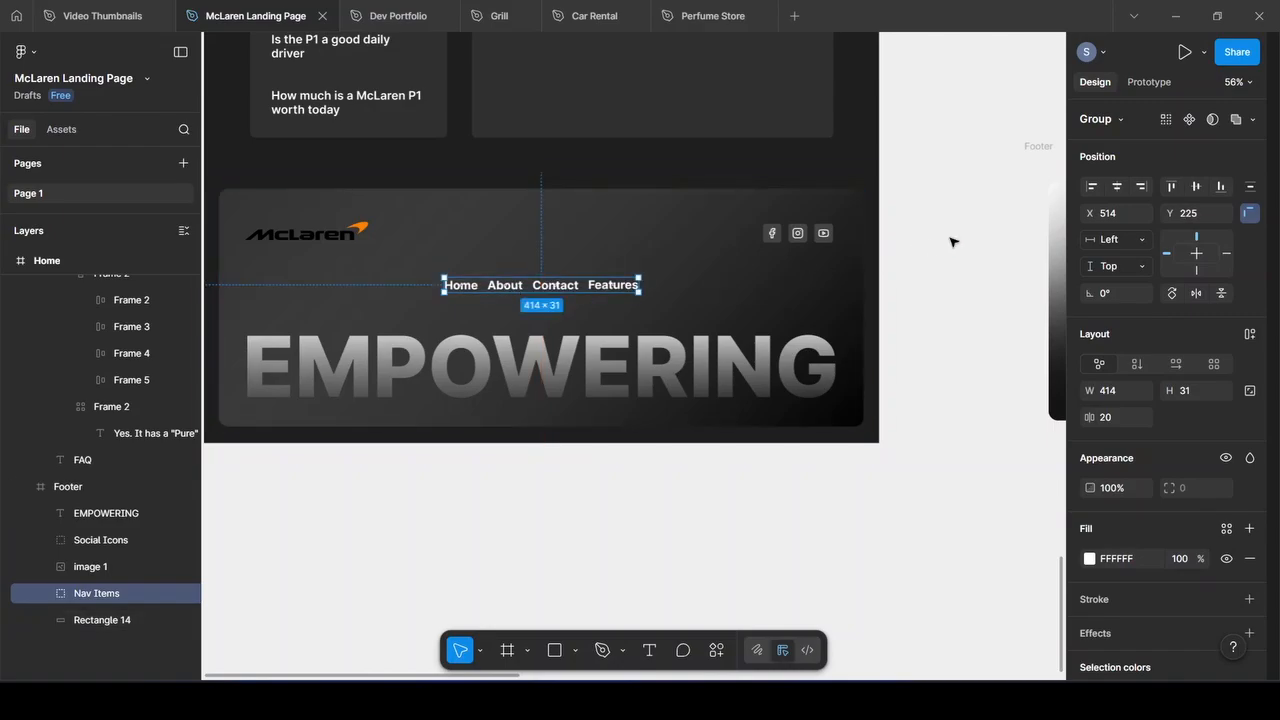
left_click(955, 246)
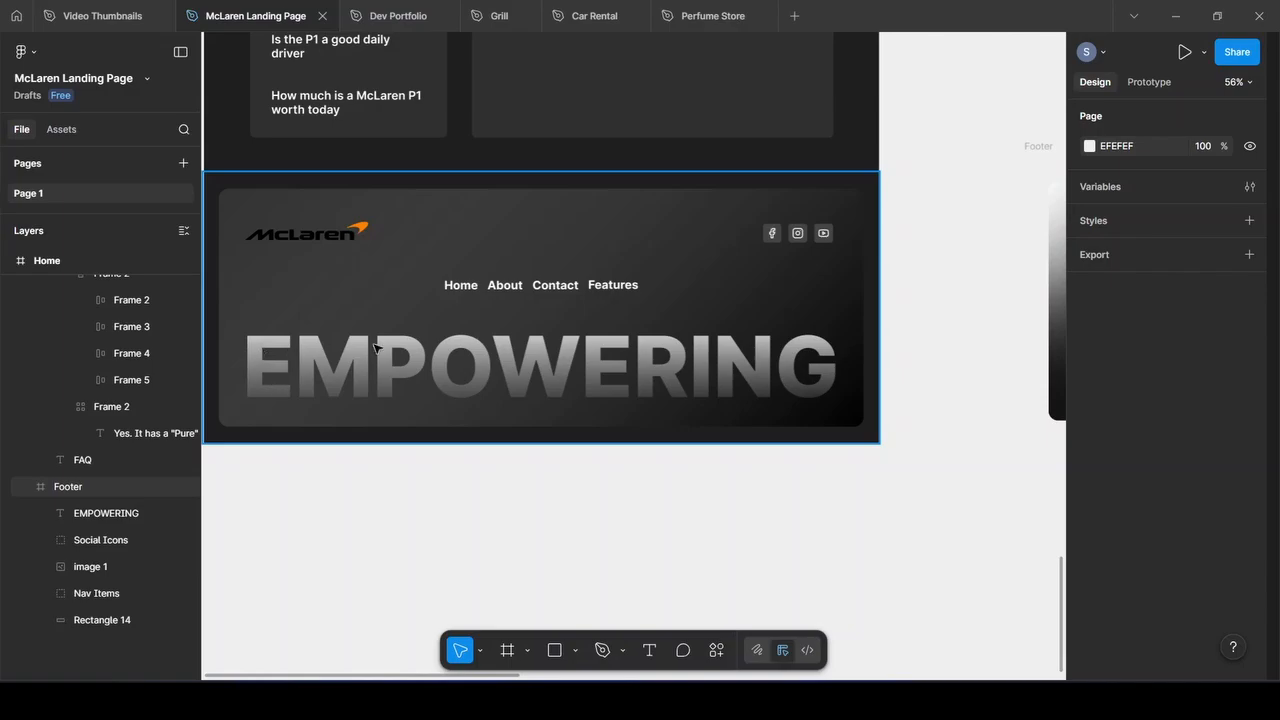
double_click(609, 355)
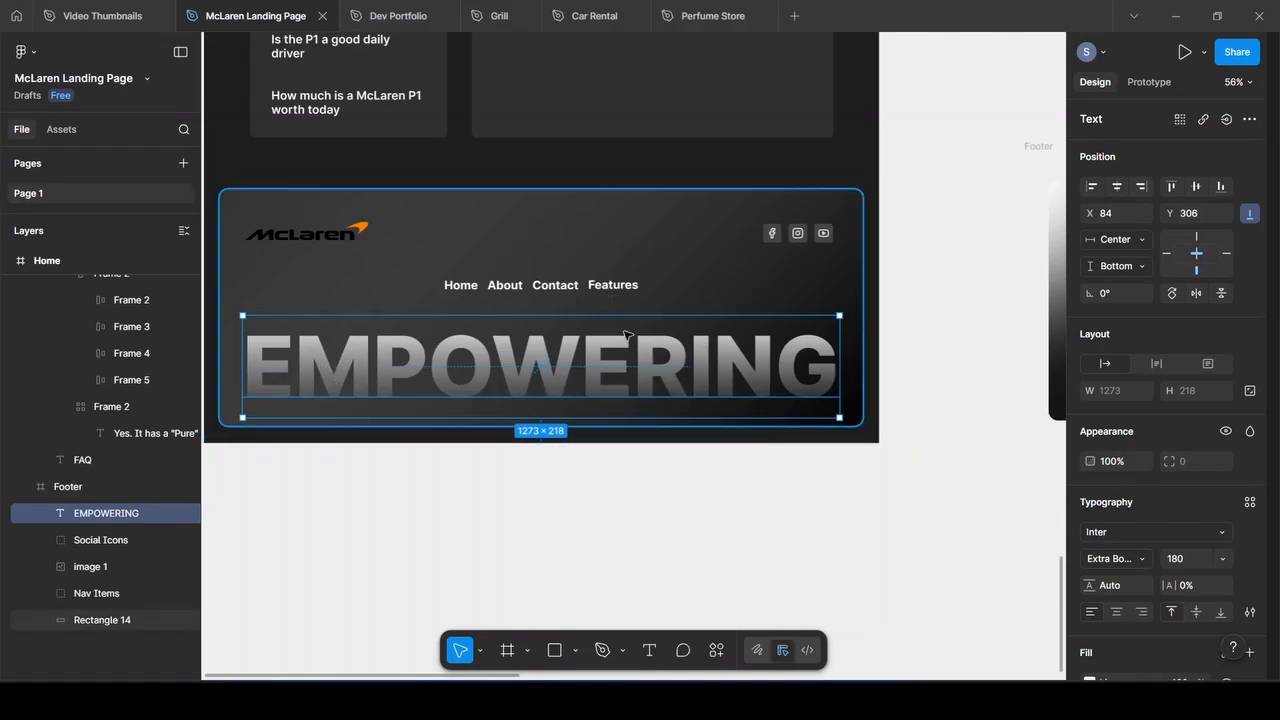
Try a white end stop on the EMPOWERING gradient fill, then undo it
scroll(1138, 520, "down", 3)
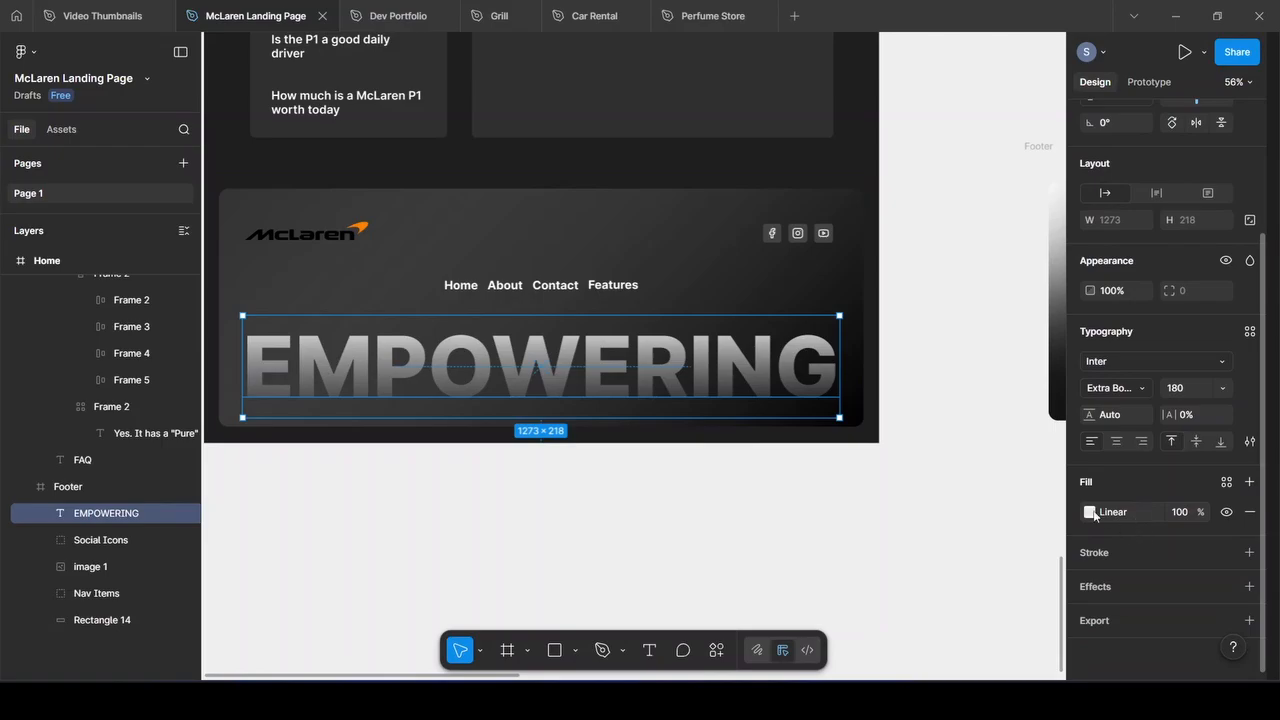
left_click(1090, 512)
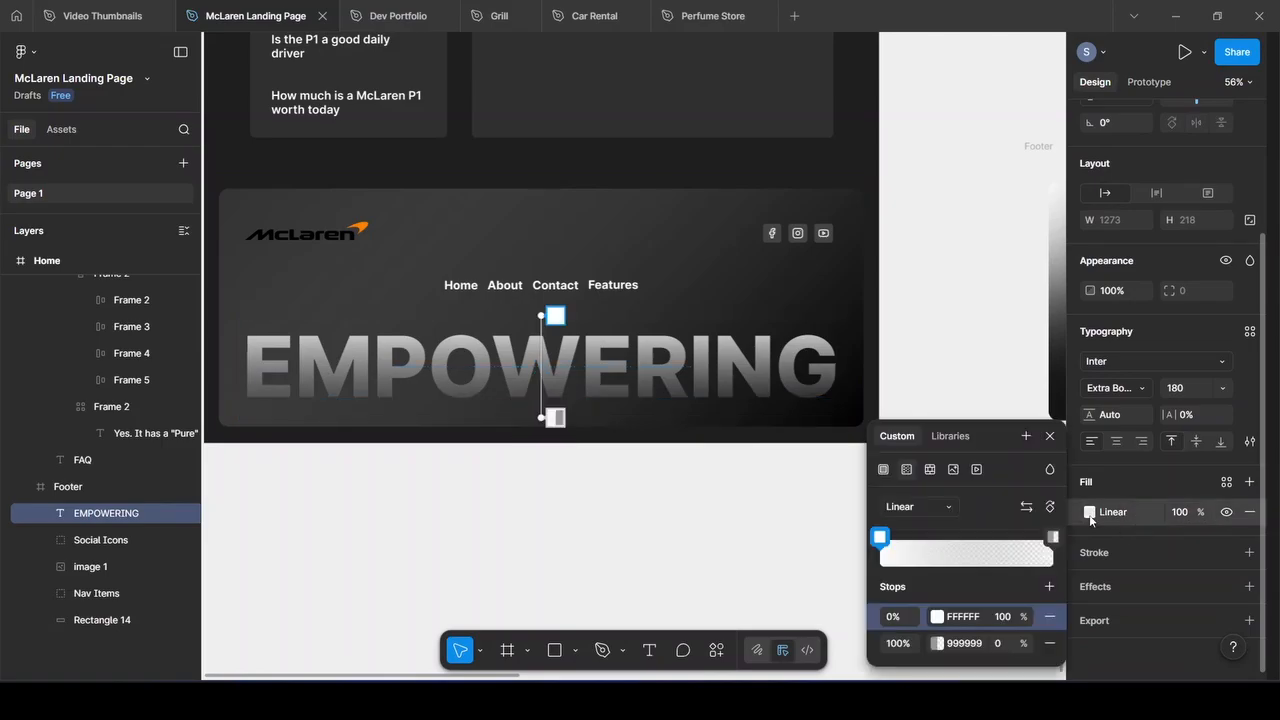
left_click(976, 643)
type("ff")
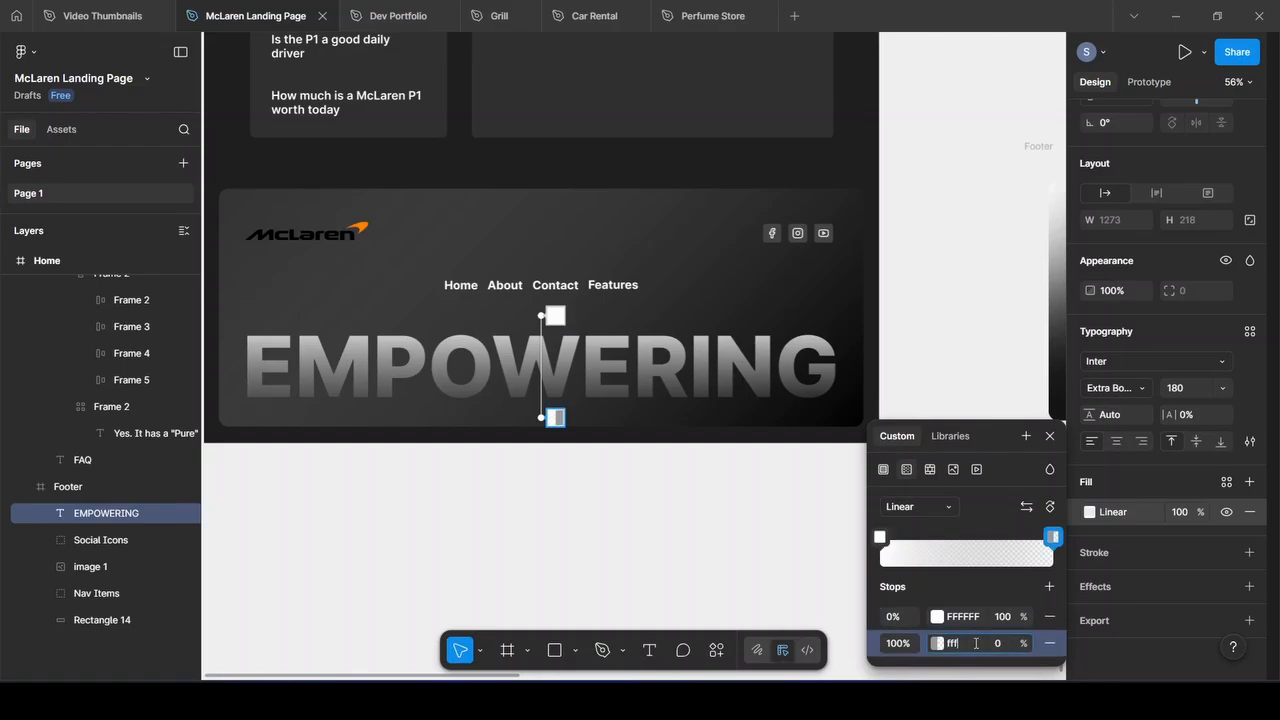
type("f")
key("Return")
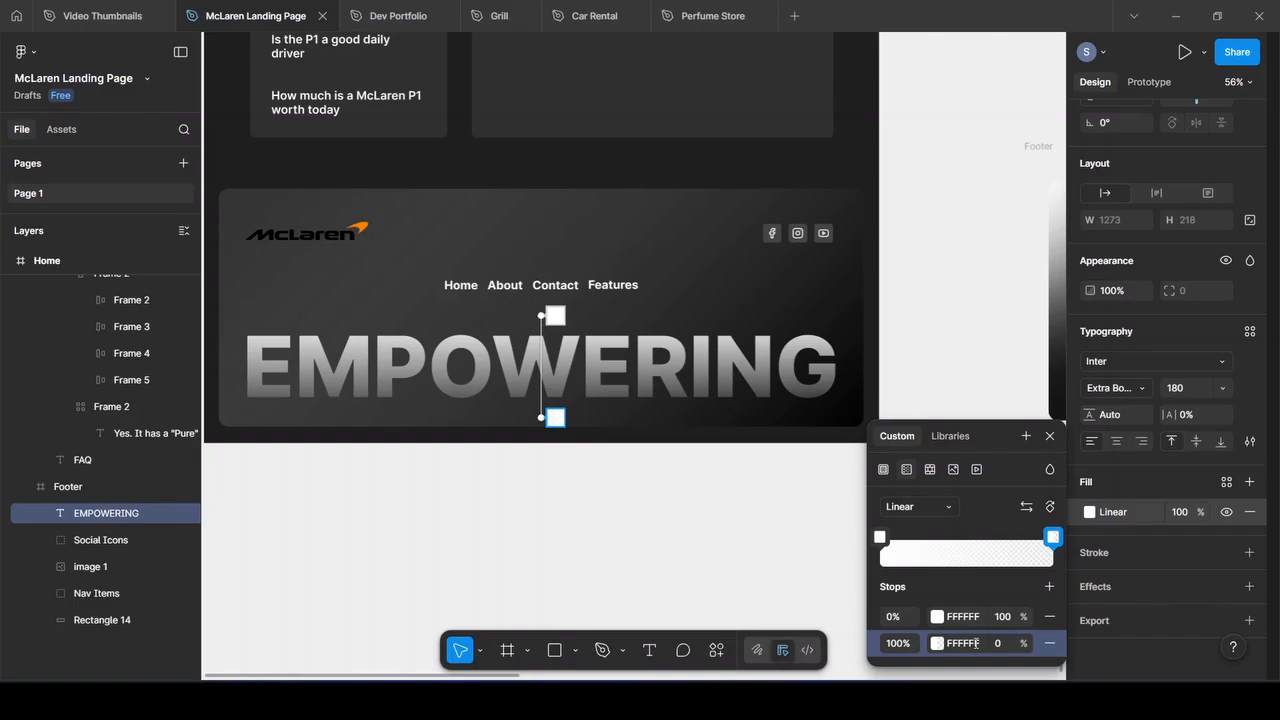
key("ctrl+z")
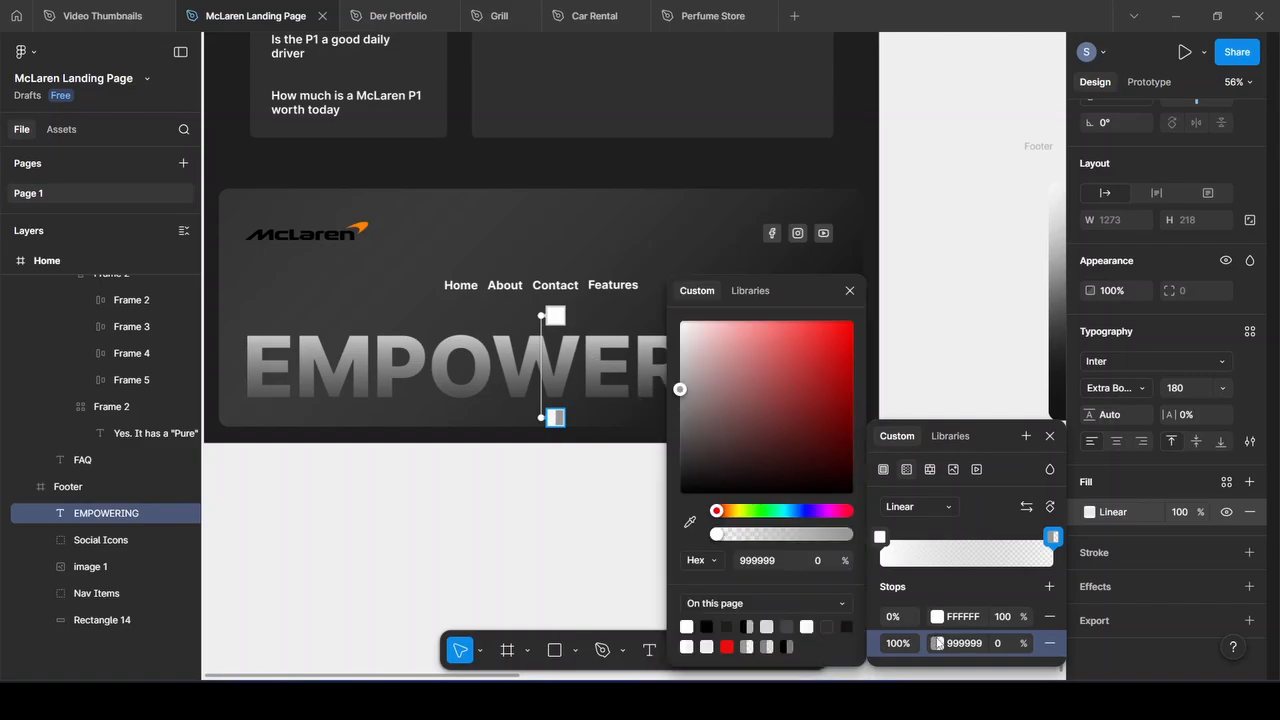
Set the gradient end stop to sampled 282828 at 0% and the start stop to 50%
left_click(689, 522)
left_click(594, 413)
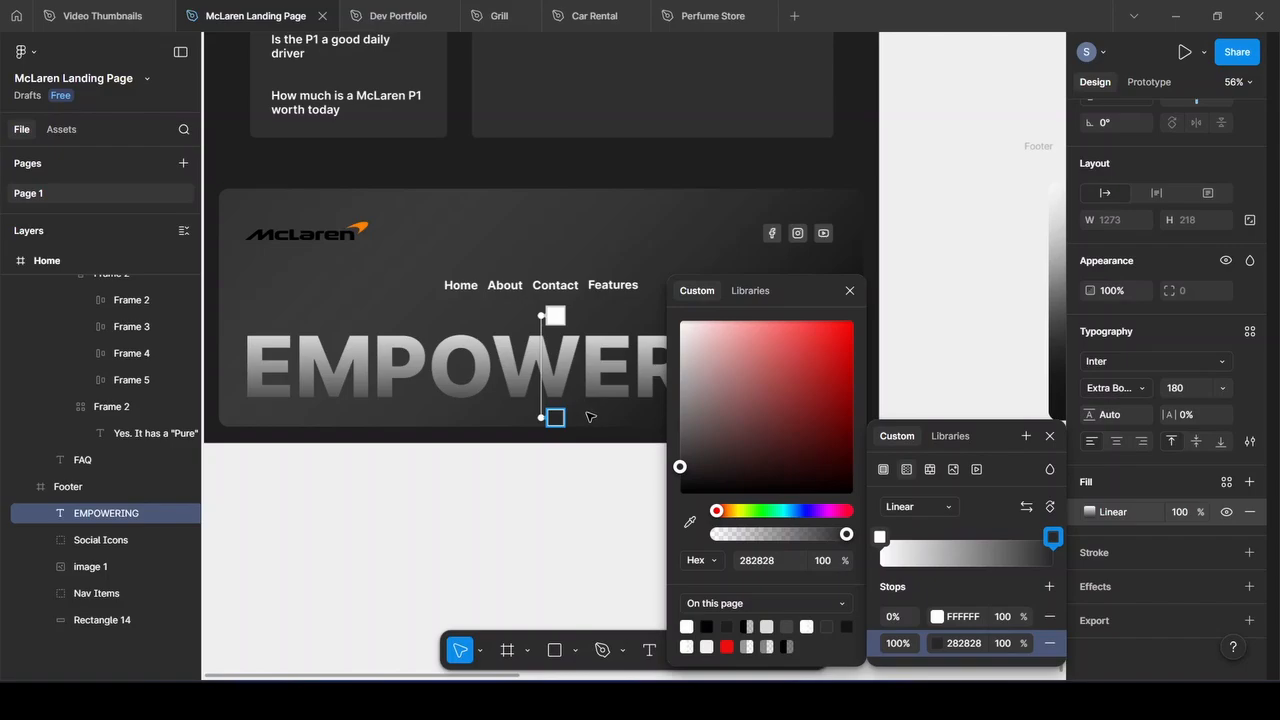
left_click(1001, 651)
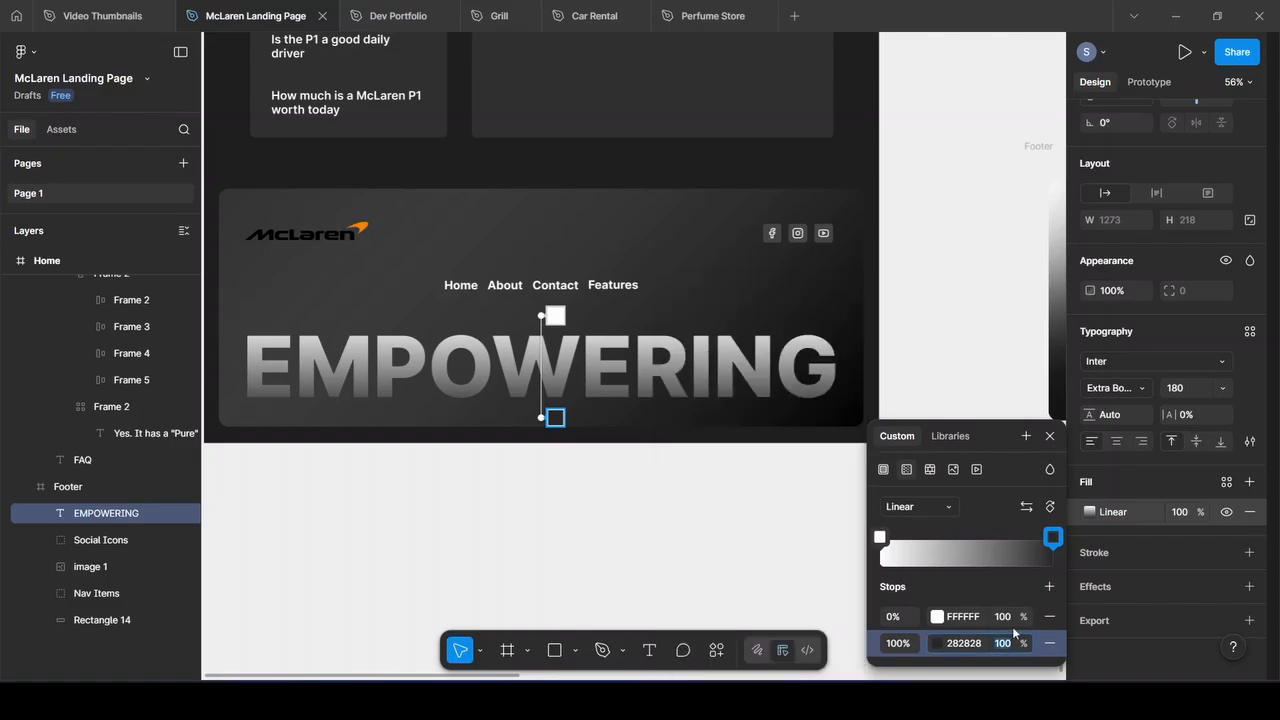
type("0")
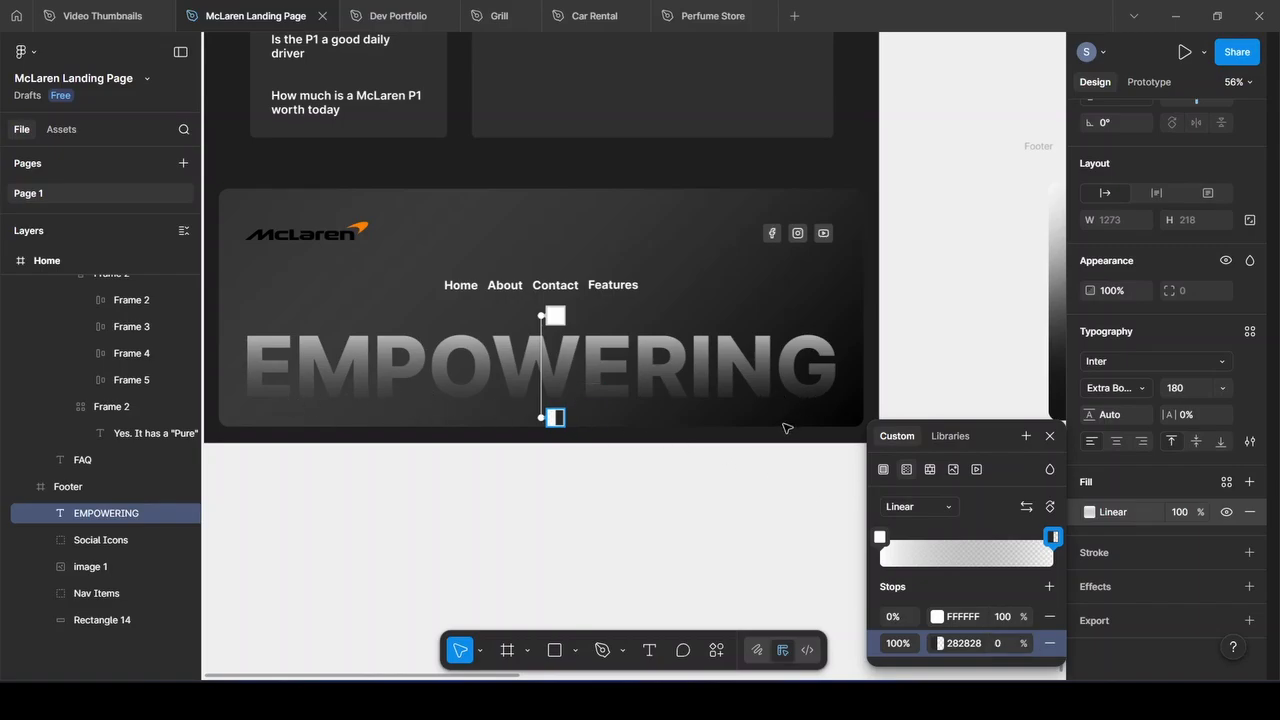
left_click(1004, 620)
type("50")
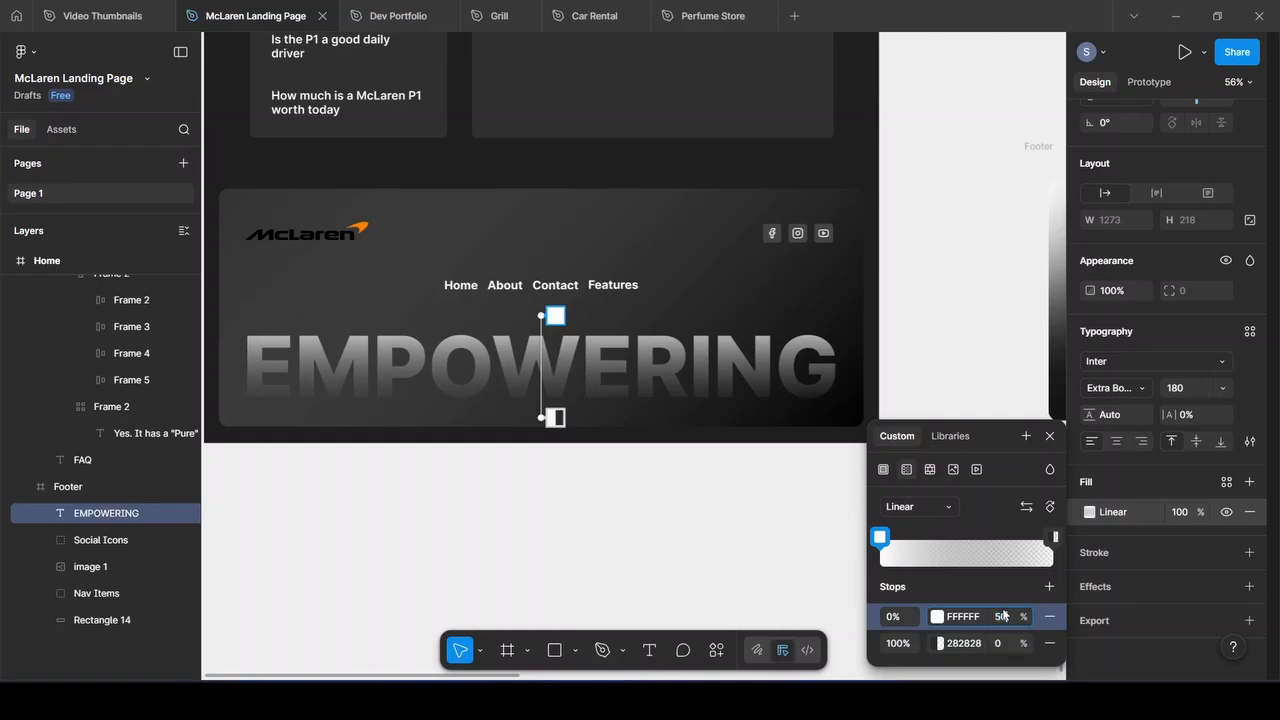
key("Return")
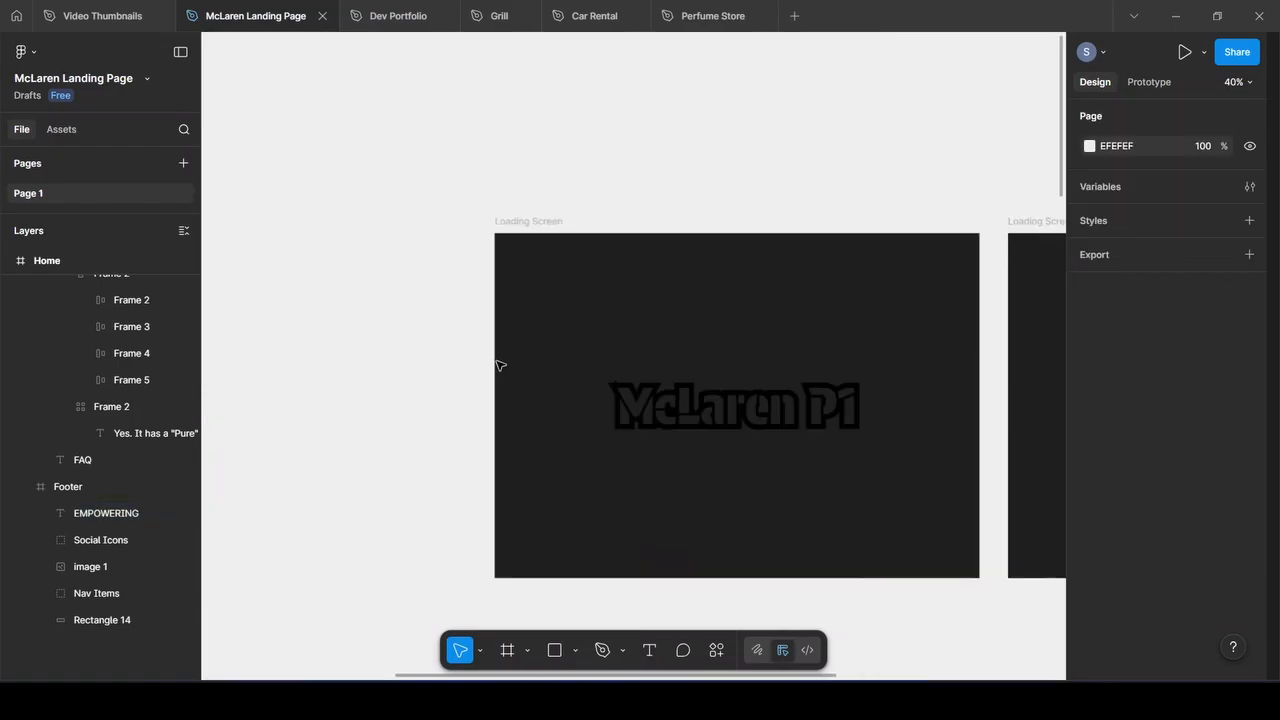
Select the left Loading Screen frame and launch it as a prototype preview
scroll(500, 365, "right", 5)
scroll(500, 365, "right", 1)
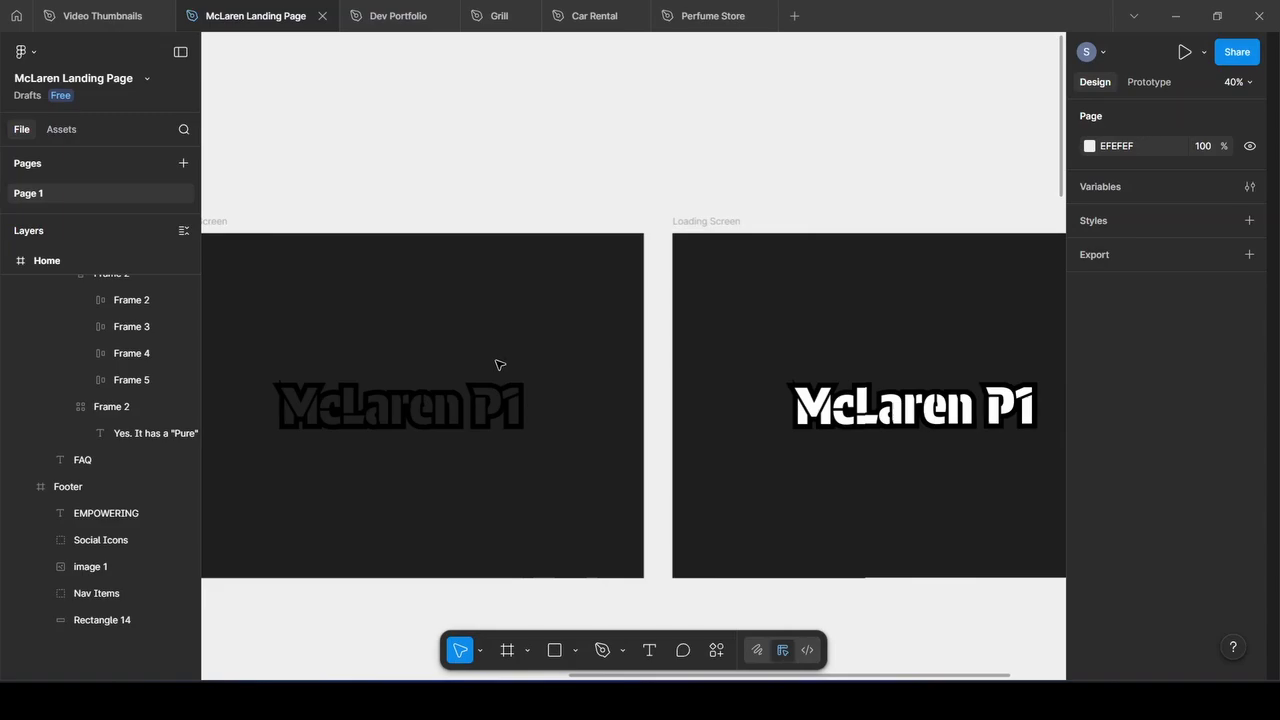
scroll(500, 365, "down", 3, "ctrl")
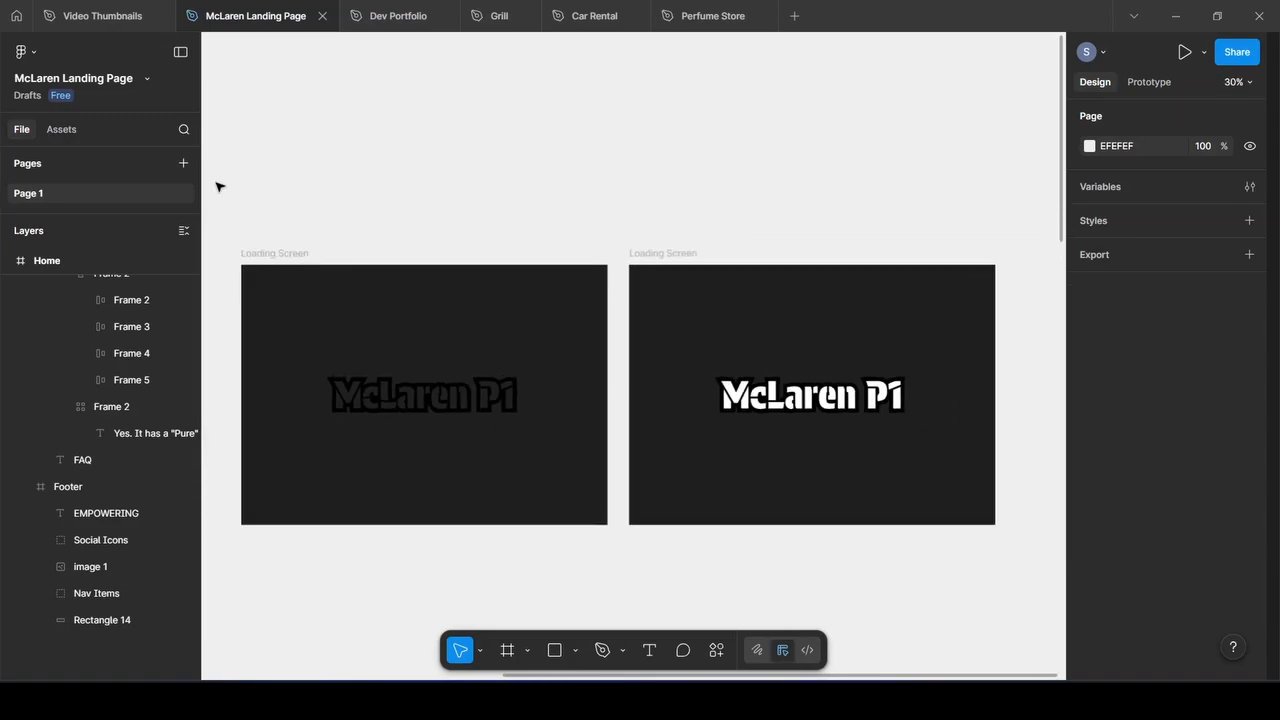
left_click(288, 256)
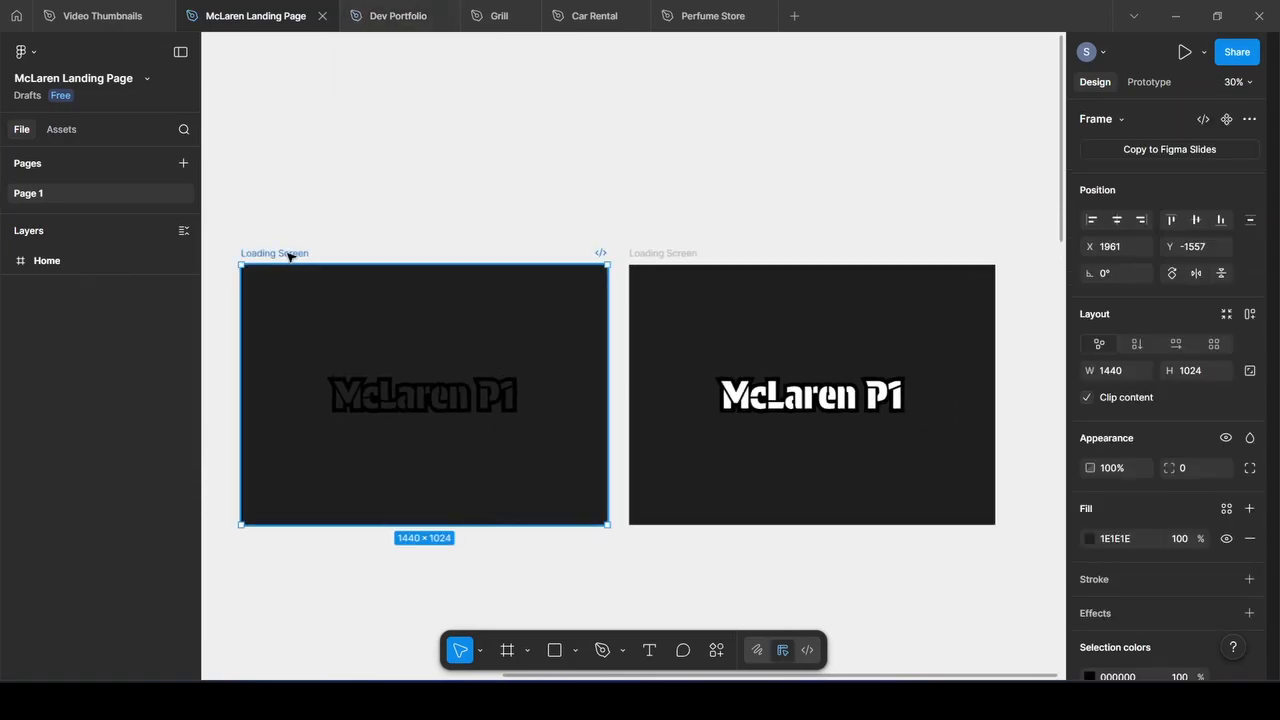
left_click(1184, 52)
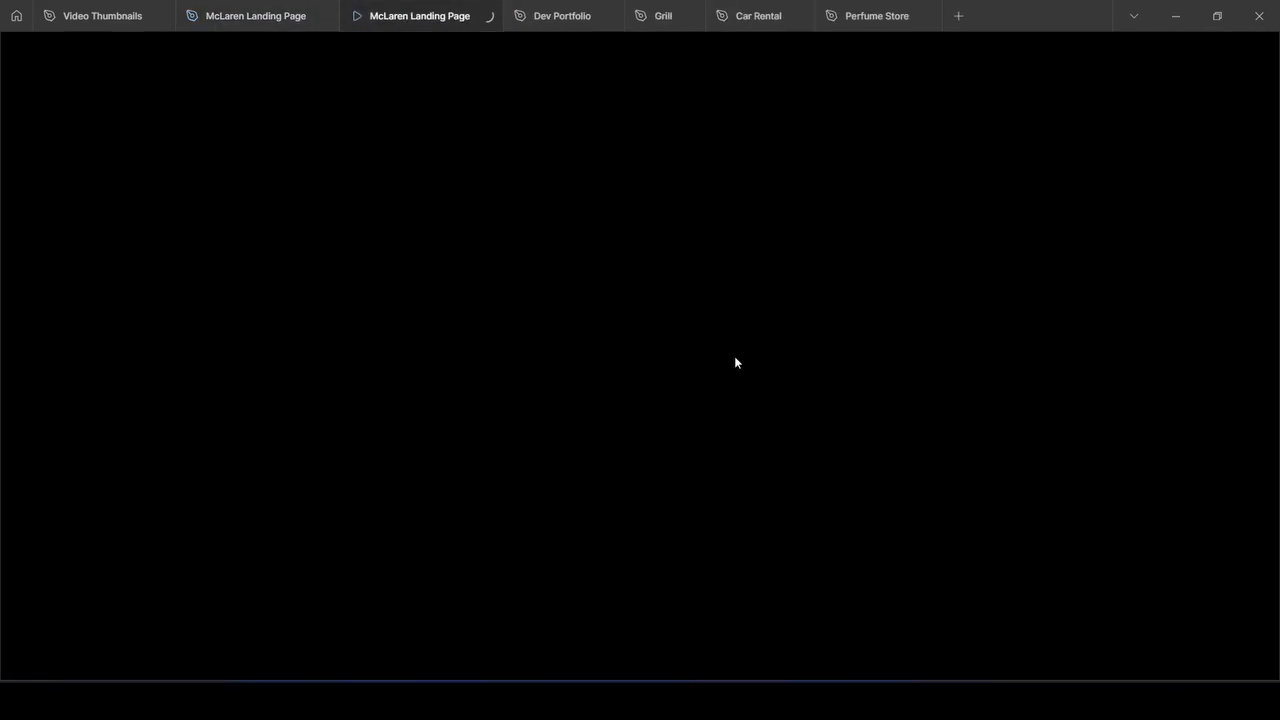